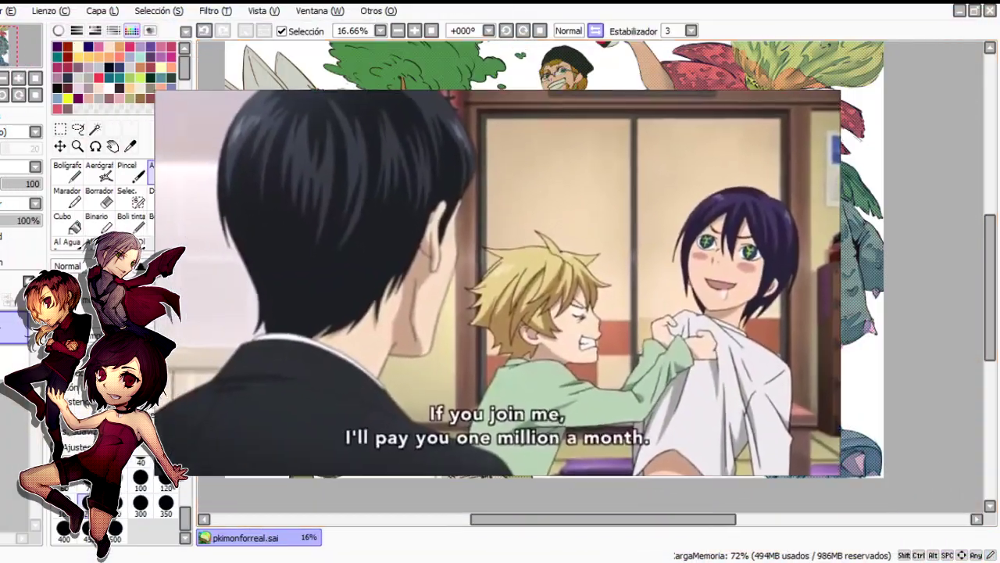
Refine the shading along the top of the yellow-green Appletun's back with watercolor and eraser, checking the illustration mirrored
key(e)
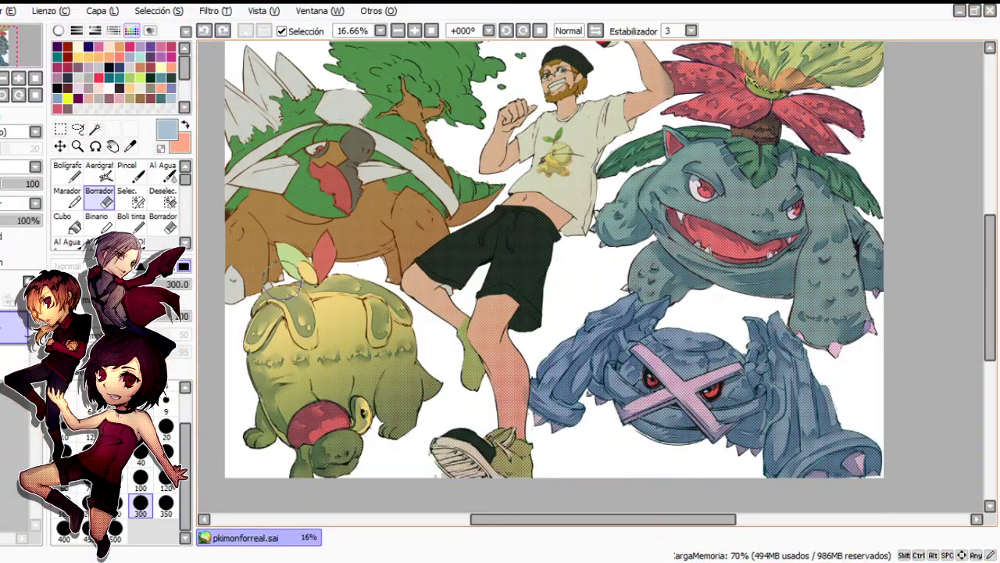
key(h)
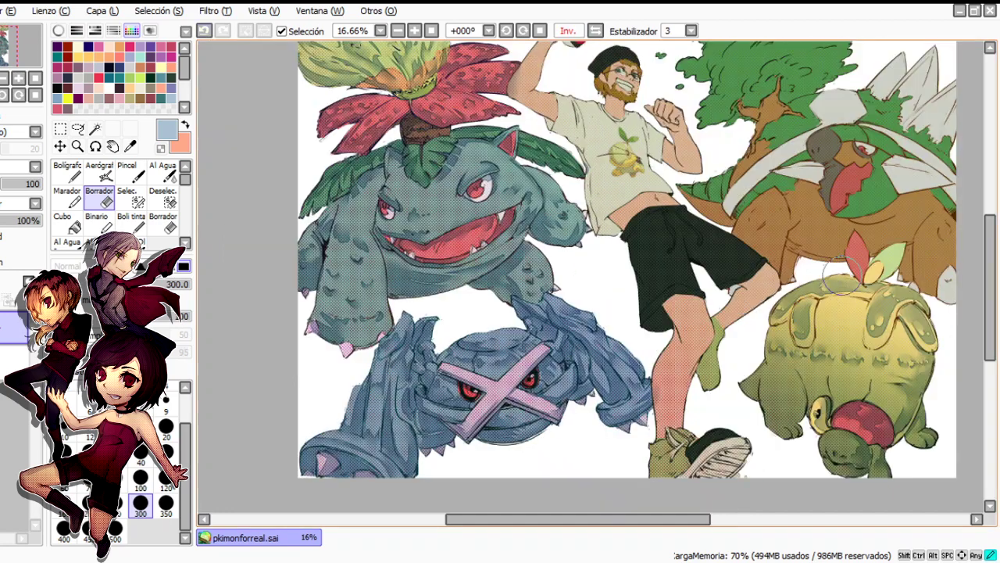
click(680, 231)
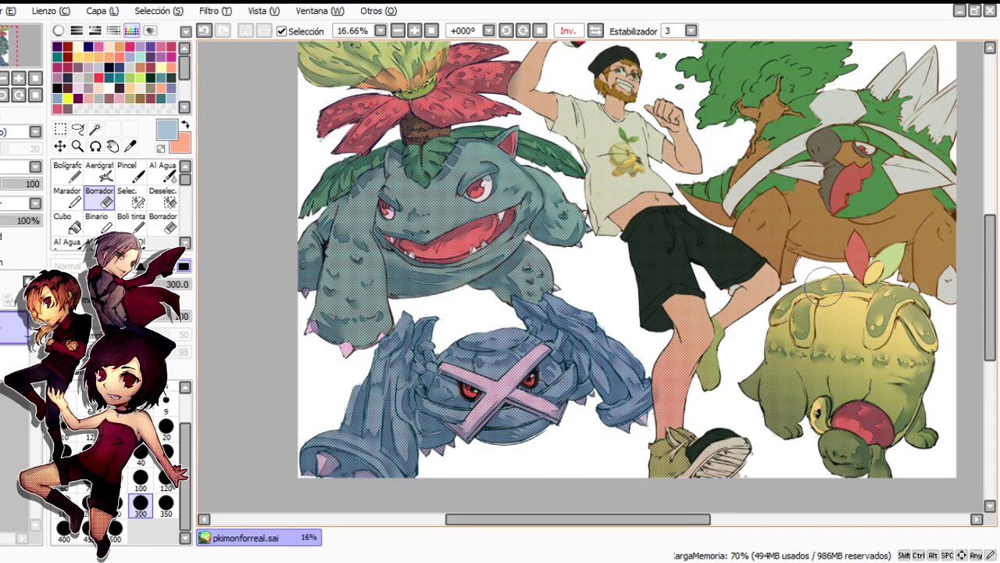
key(c)
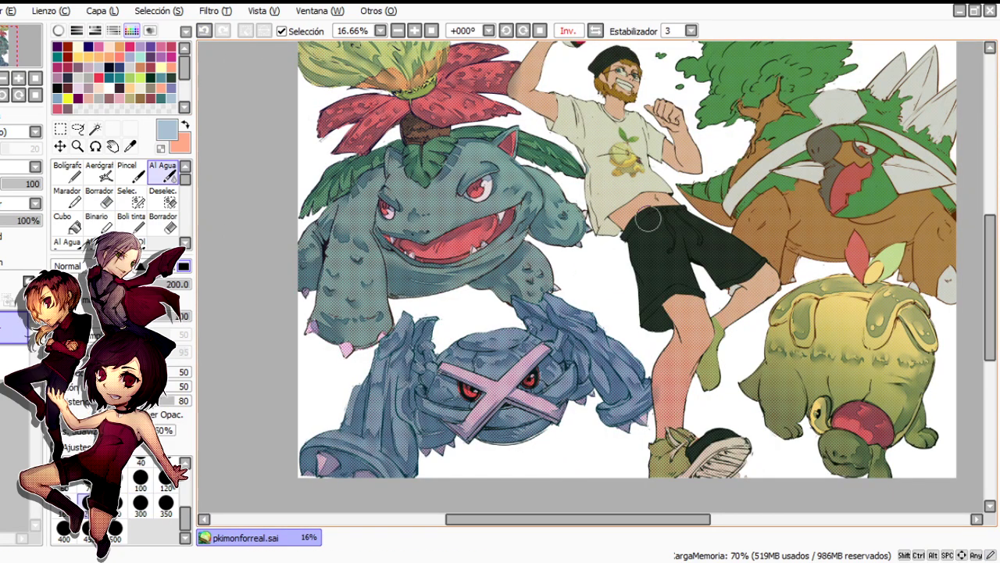
key(e)
key(h)
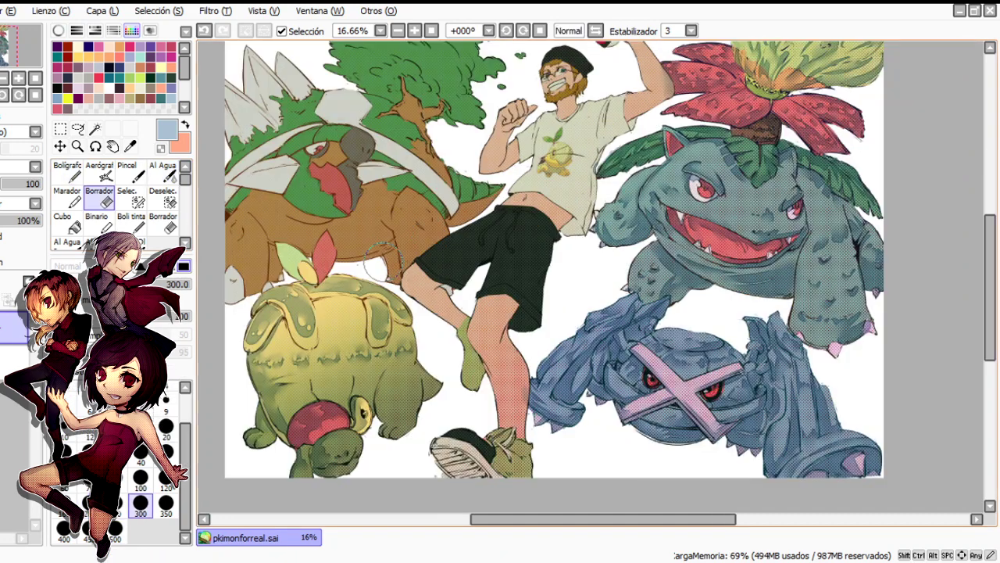
Shade the red and green leaves above Appletun with pen and watercolor, and undo the last erasure on the red leaf
key(c)
key(n)
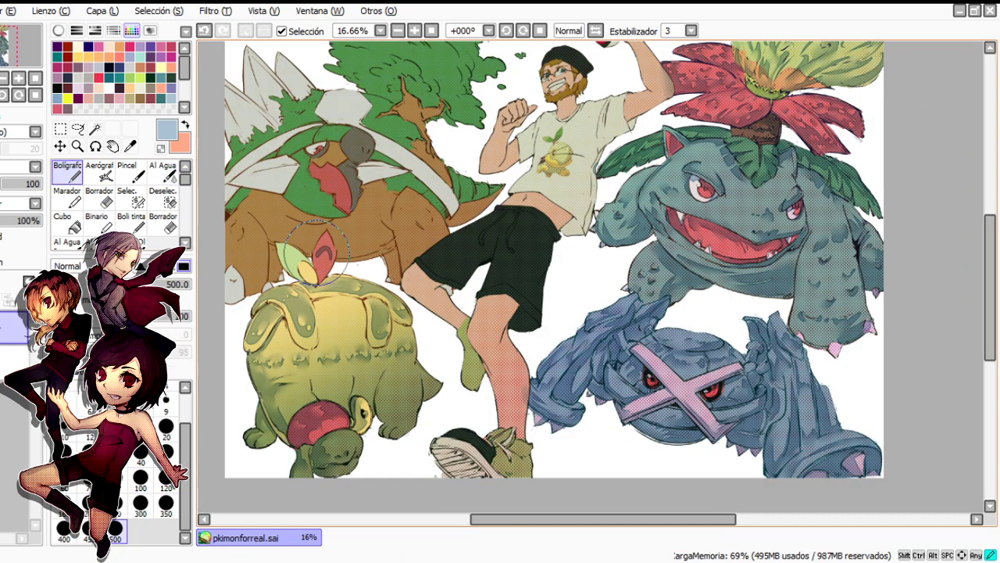
key(c)
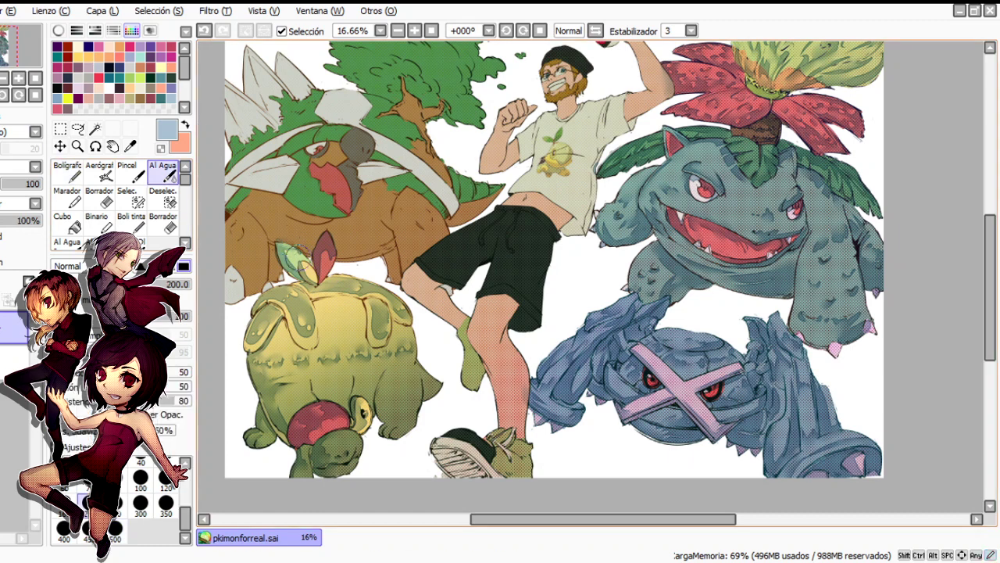
key(e)
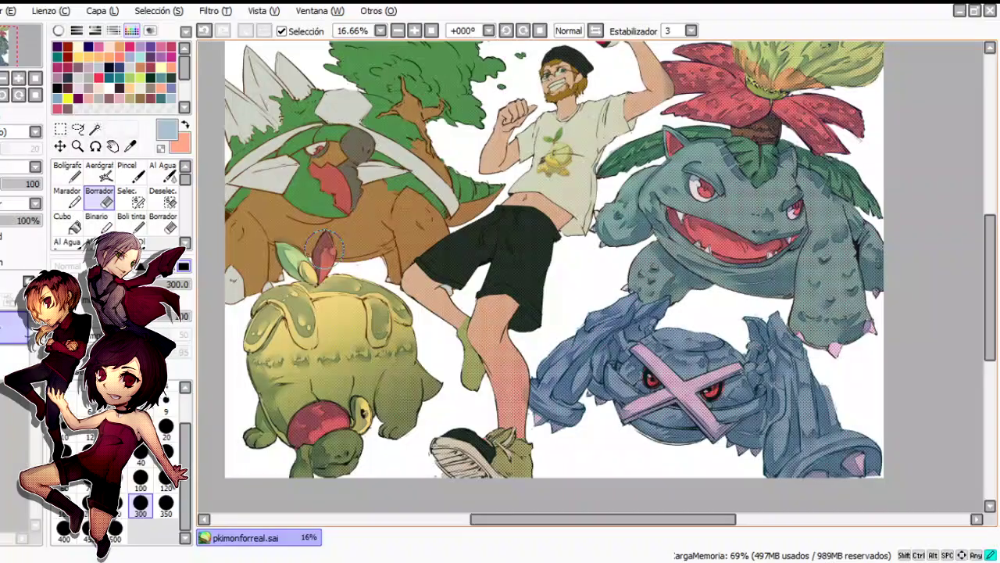
click(204, 30)
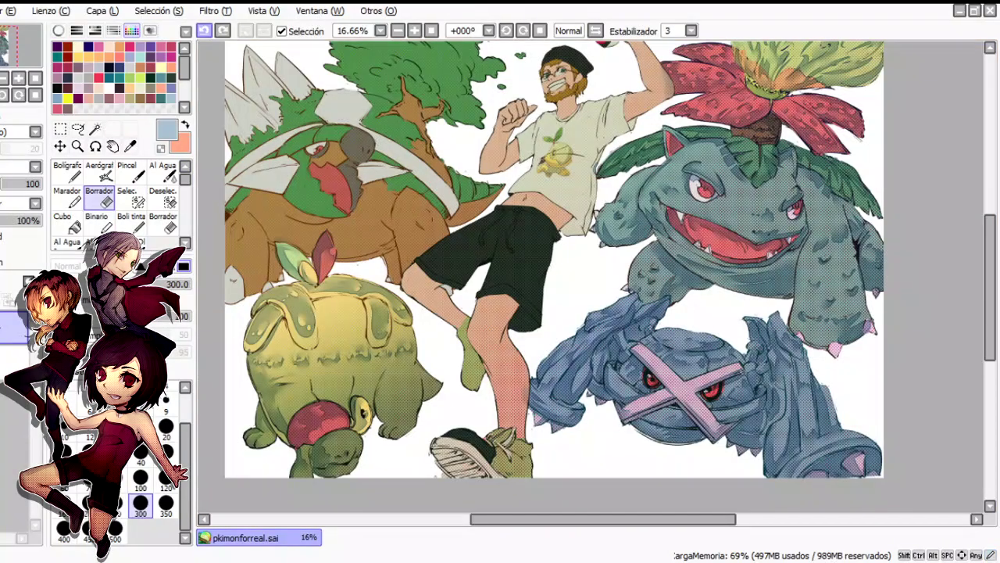
Lasso the area on Appletun's flank near the edge of its crust pattern and reposition it with a free transform
click(164, 172)
click(78, 129)
mouse_move(338, 383)
mouse_down()
mouse_move(438, 349)
mouse_move(431, 330)
mouse_up()
key(ctrl+t)
drag(418, 369, 412, 322)
drag(423, 359, 418, 360)
key(Return)
key(e)
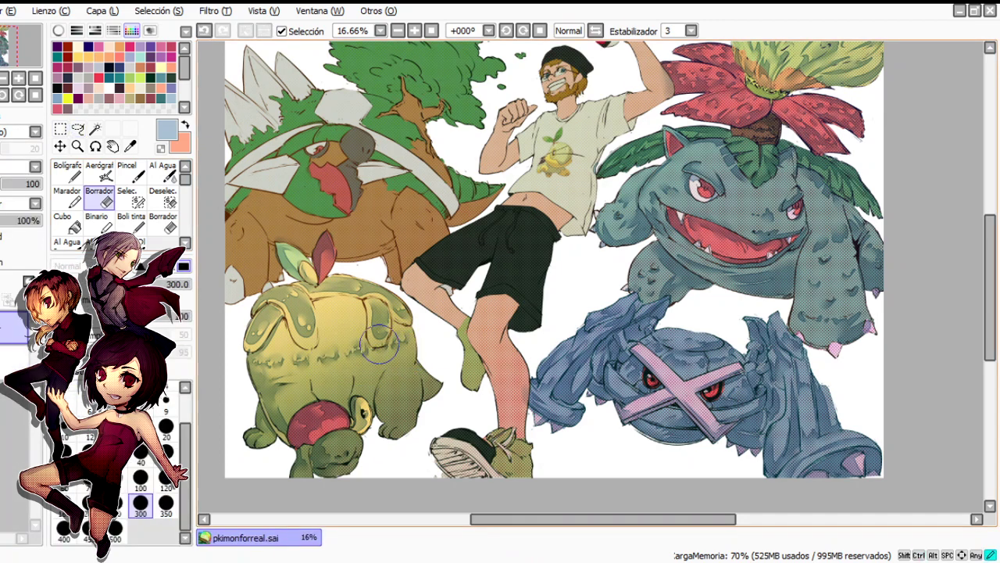
Draw small dark scale marks on Appletun's upper back between the shell flaps and soften them with watercolor and eraser
key(c)
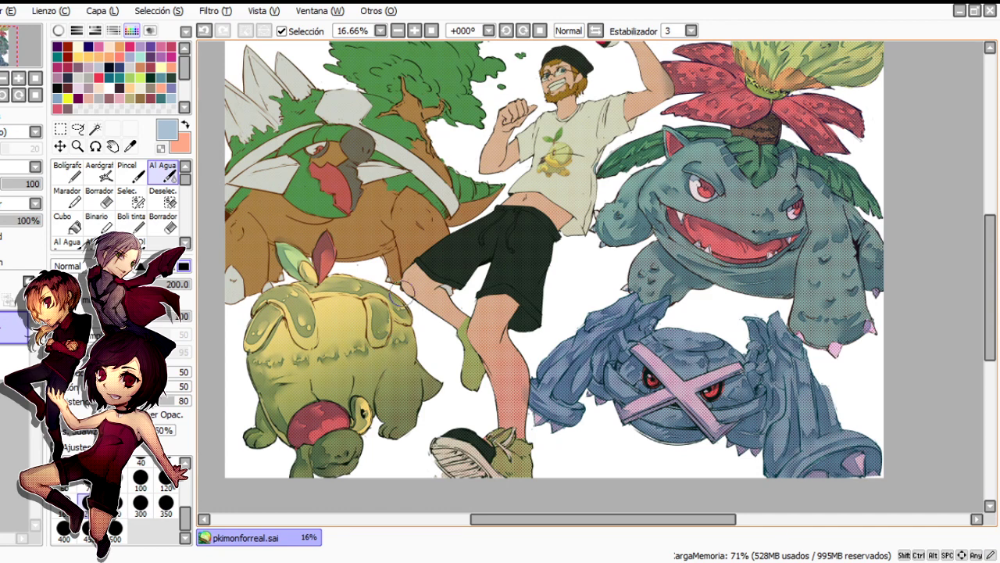
key(n)
drag(352, 313, 348, 316)
drag(329, 313, 324, 320)
key(ctrl+z)
key(c)
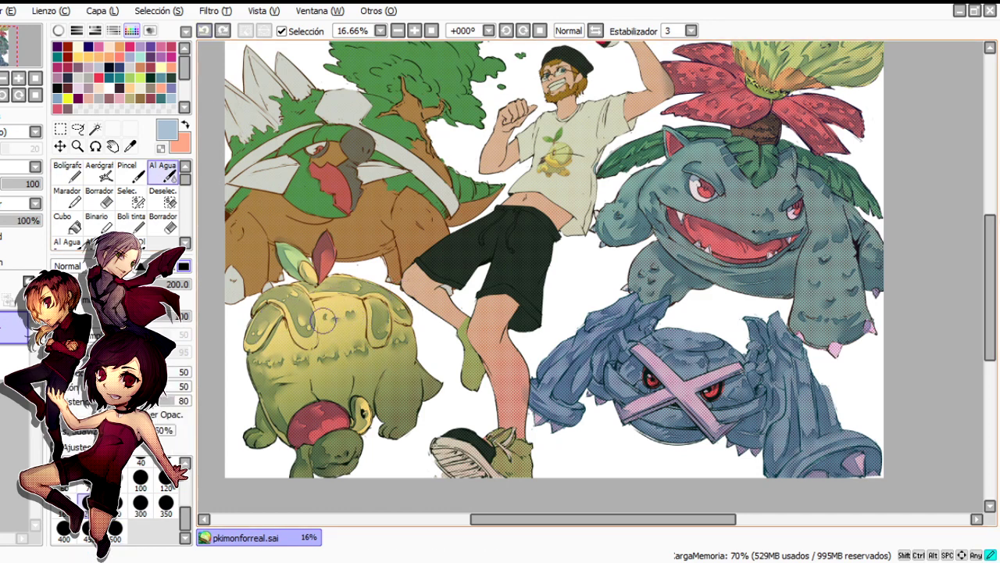
key(ctrl+y)
key(e)
key(c)
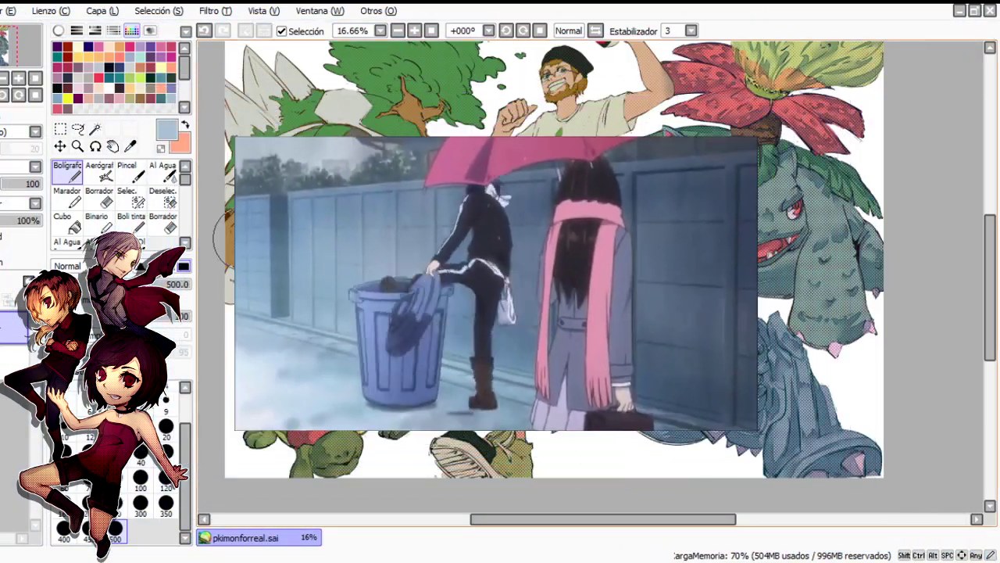
Shade Appletun's hind leg and the body above its head, alternating pen, eraser and watercolor
key(e)
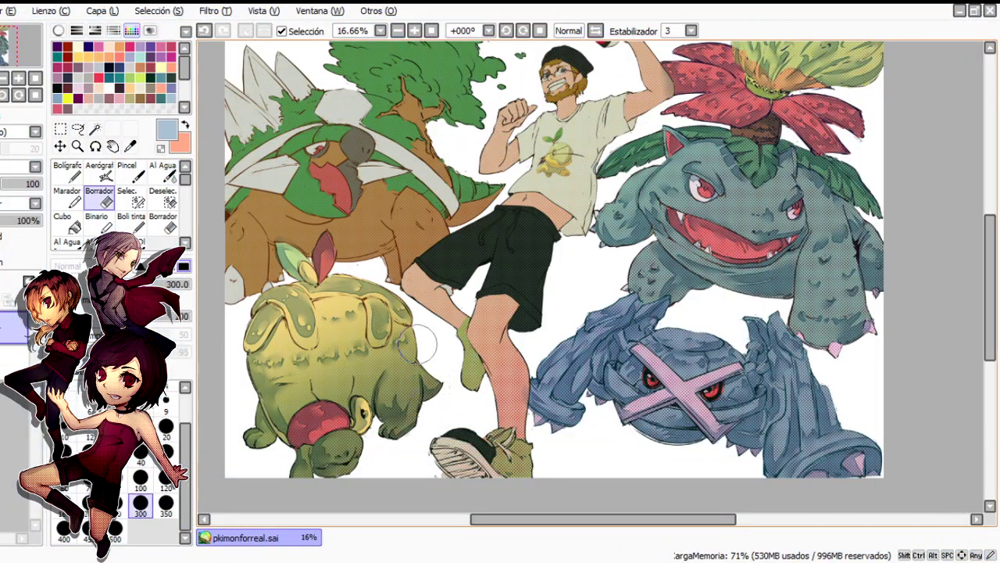
key(n)
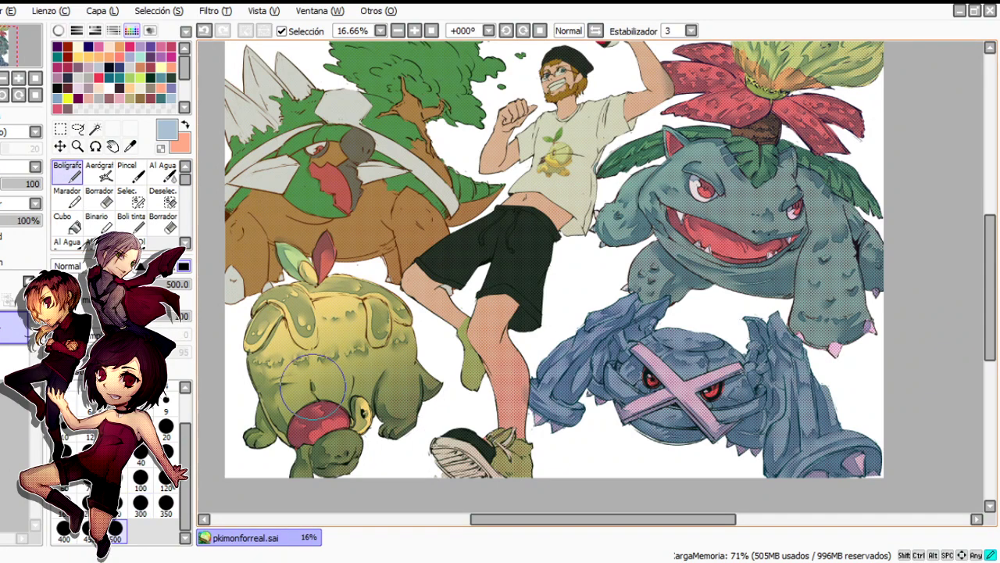
key(e)
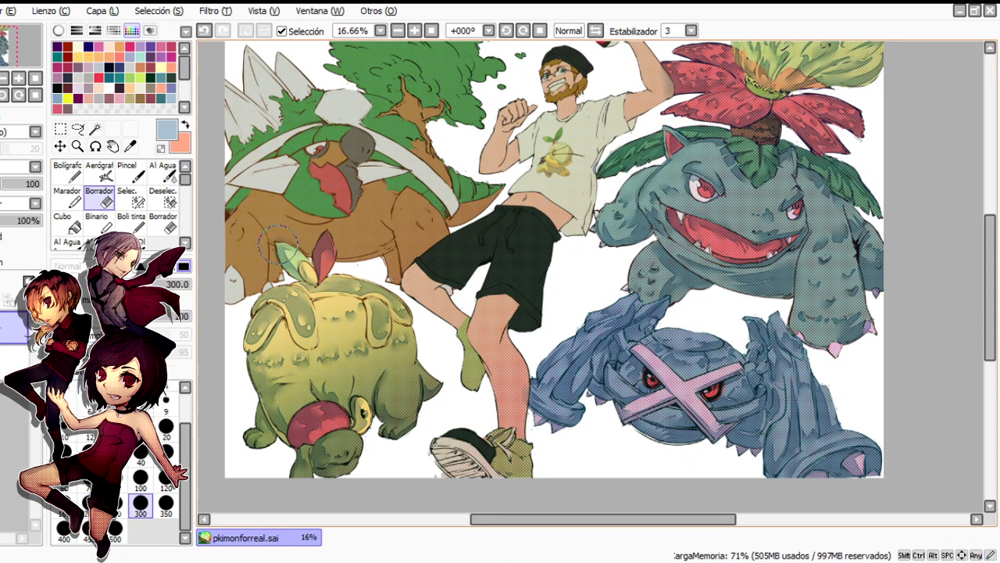
click(163, 173)
click(68, 173)
click(162, 172)
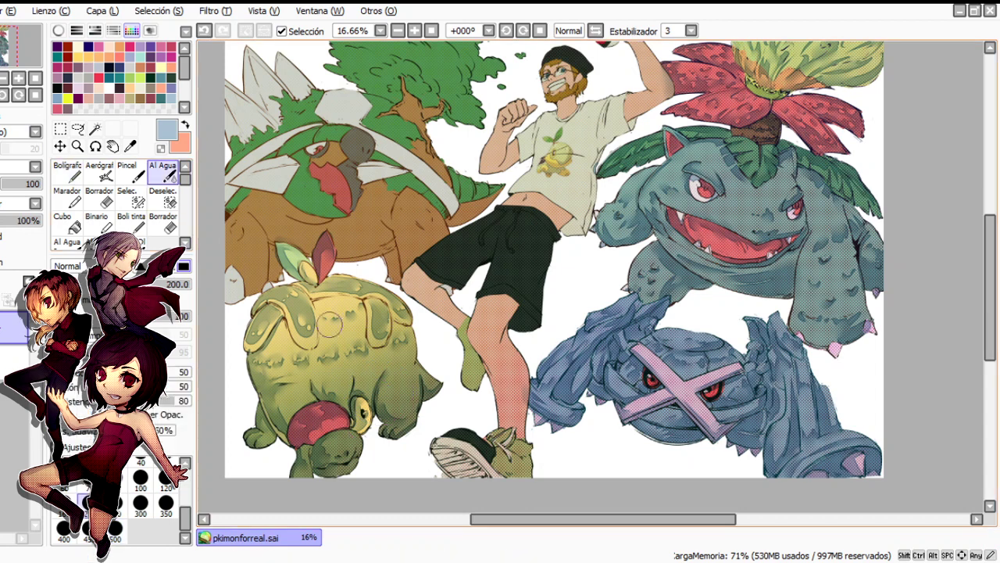
Undo the last stroke and rework the shadow on Appletun's rear flank, blending it with watercolor and eraser
click(100, 198)
key(ctrl+z)
drag(400, 350, 415, 367)
click(163, 172)
click(100, 197)
key(n)
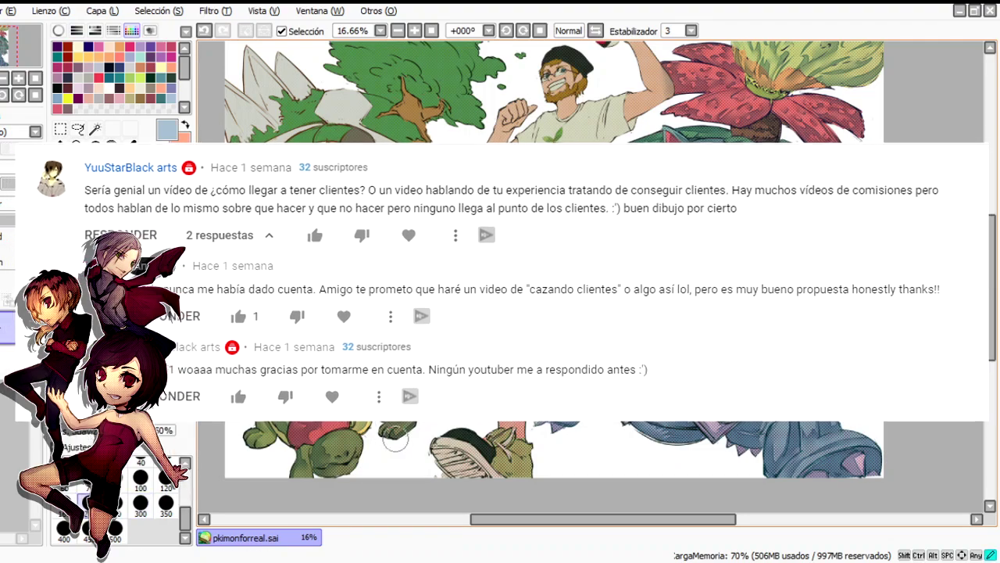
Add dark brown shadow strokes to Torterra's underside, blend them with watercolor, and undo the last eraser stroke
drag(539, 273, 576, 306)
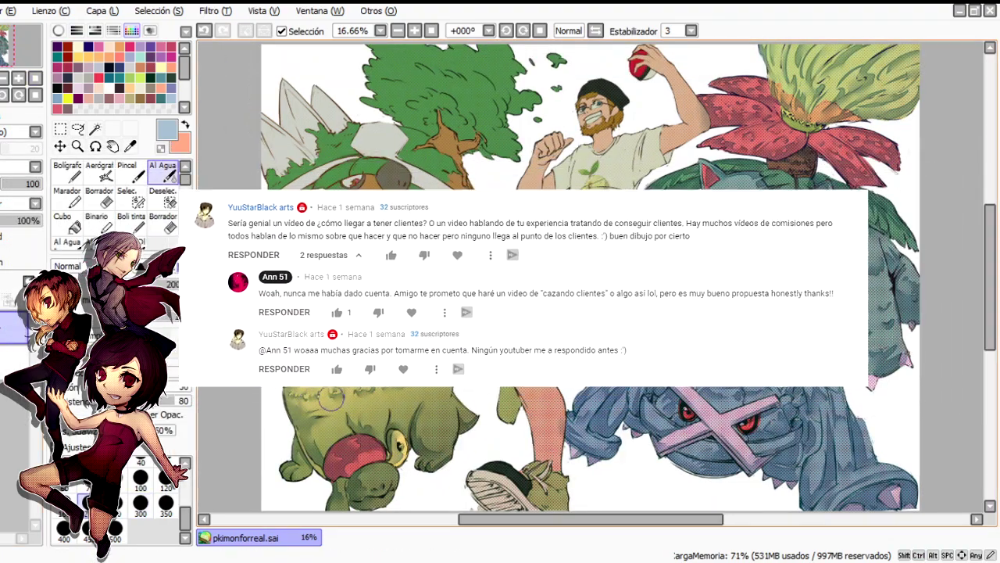
key(n)
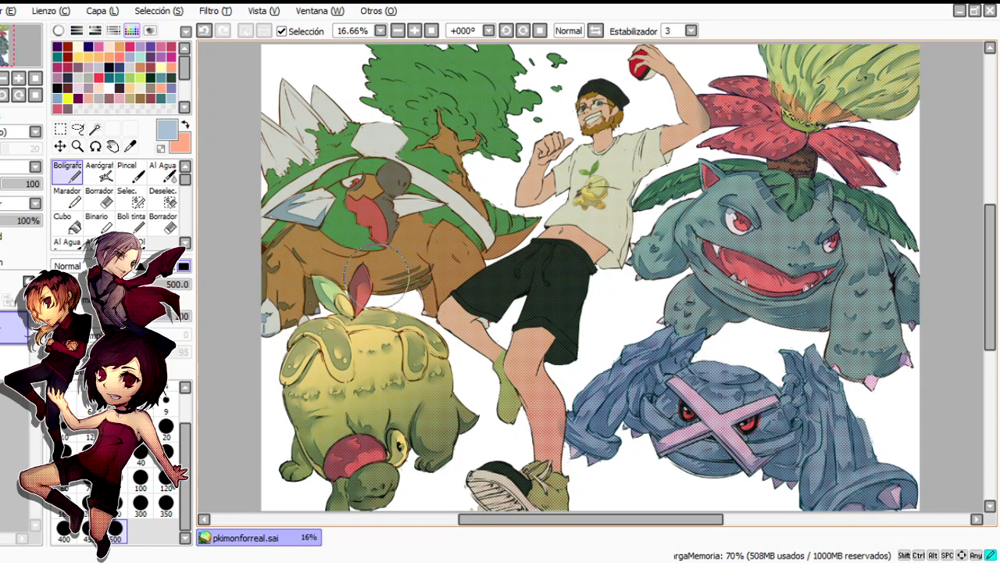
key(c)
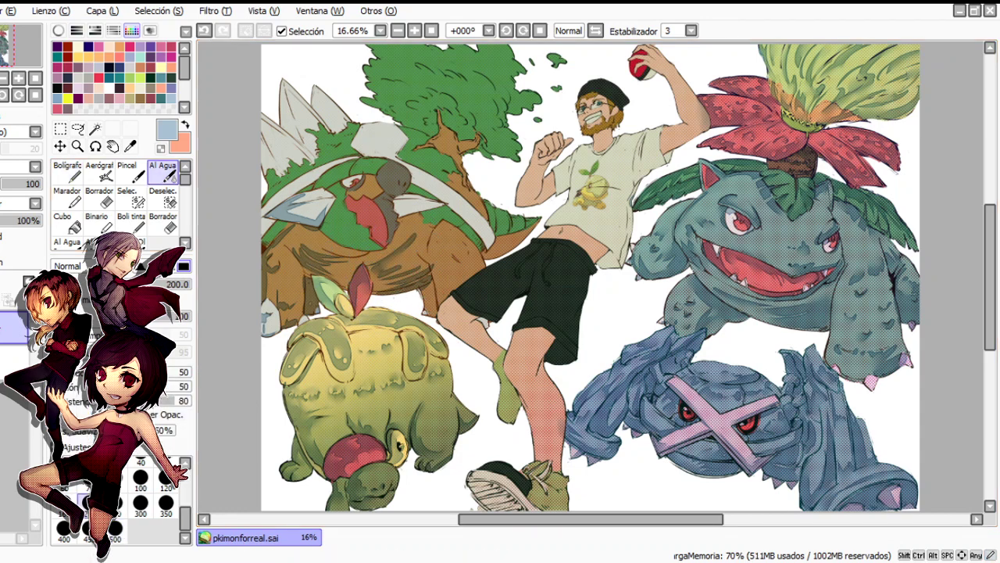
key(e)
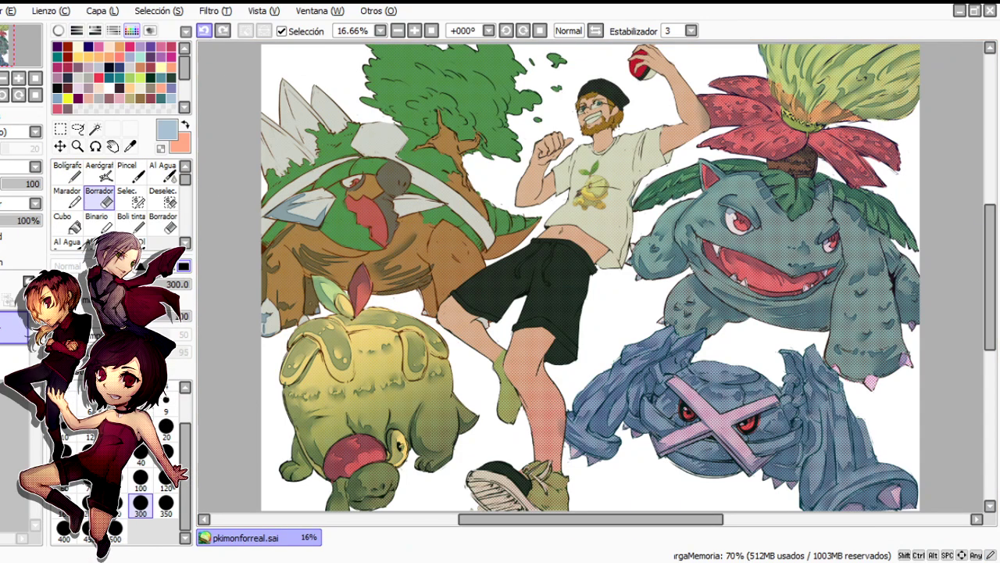
key(ctrl+z)
key(c)
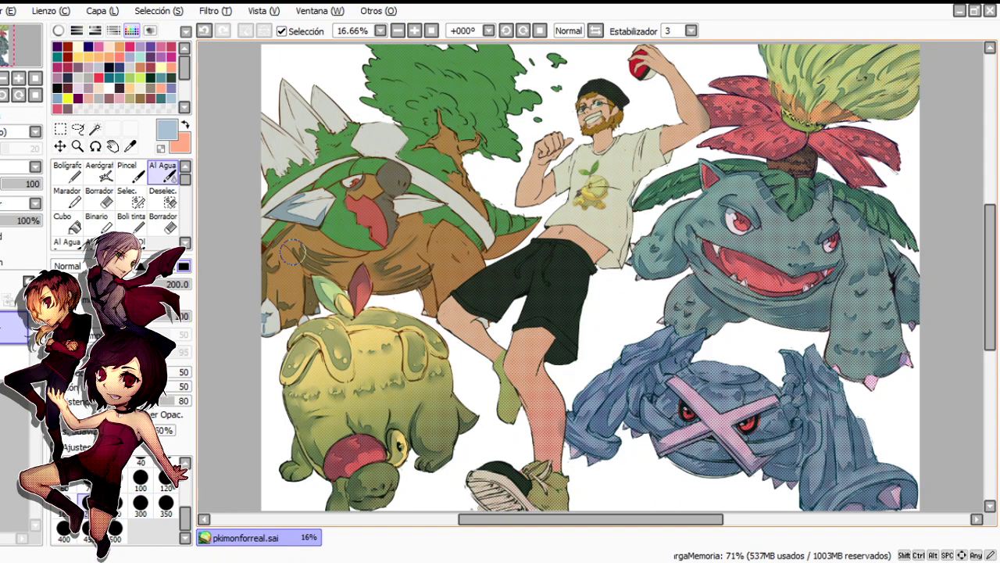
Shade Torterra's front leg and shoulder with pen, watercolor and eraser, checking the illustration mirrored
key(h)
key(n)
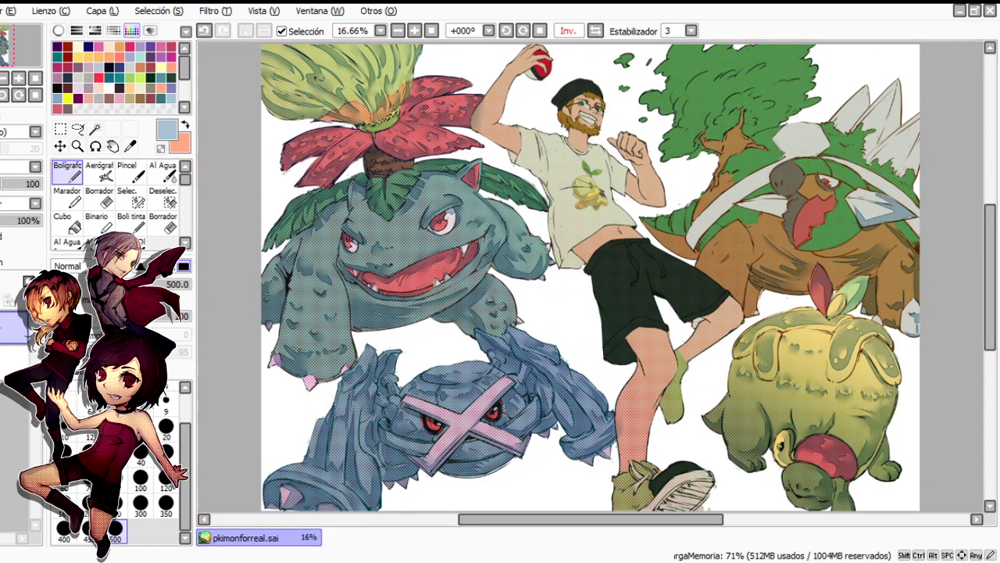
key(c)
key(e)
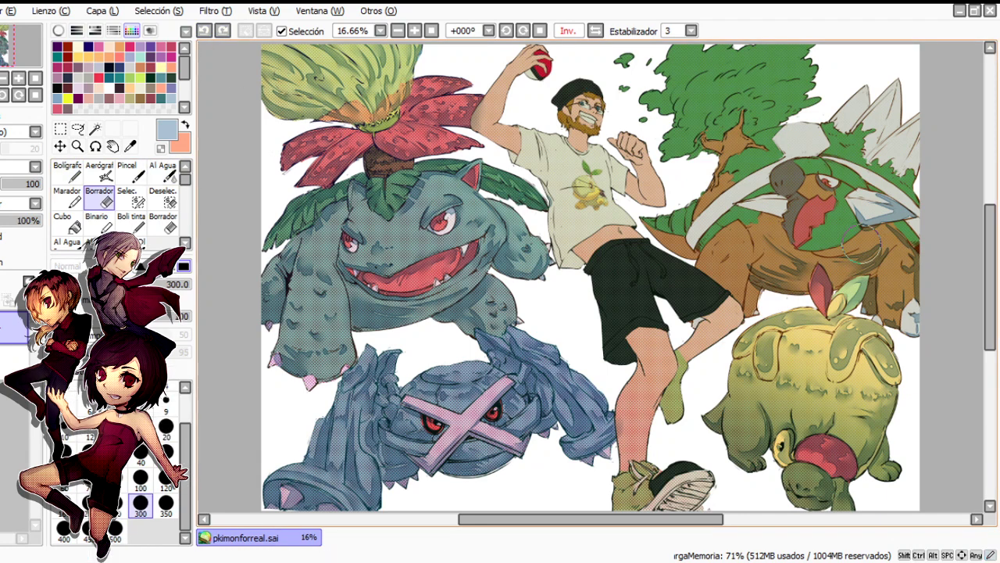
key(h)
key(c)
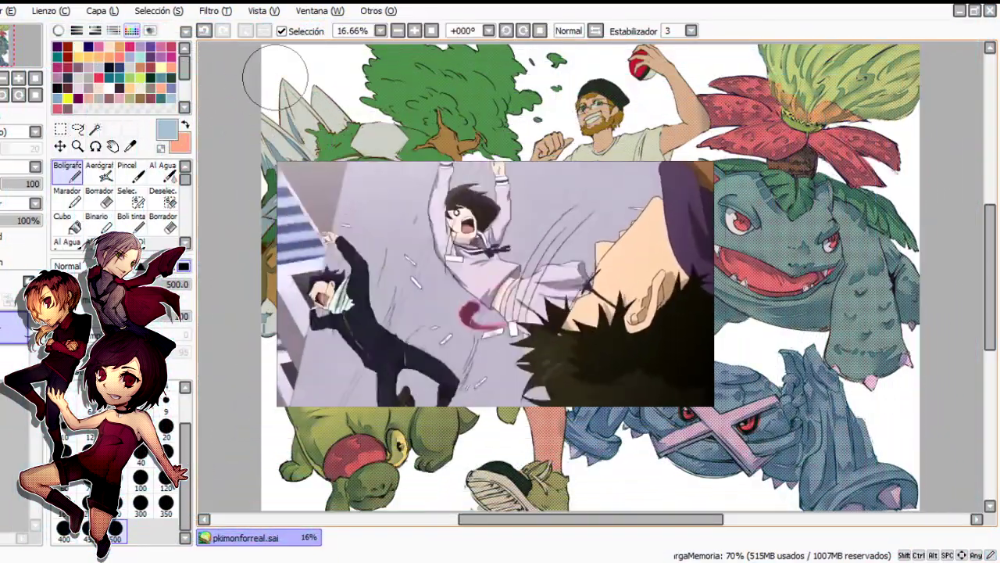
Shade the white peaks on Torterra's shell in pale blue and darken the green foliage beside them
drag(322, 149, 346, 146)
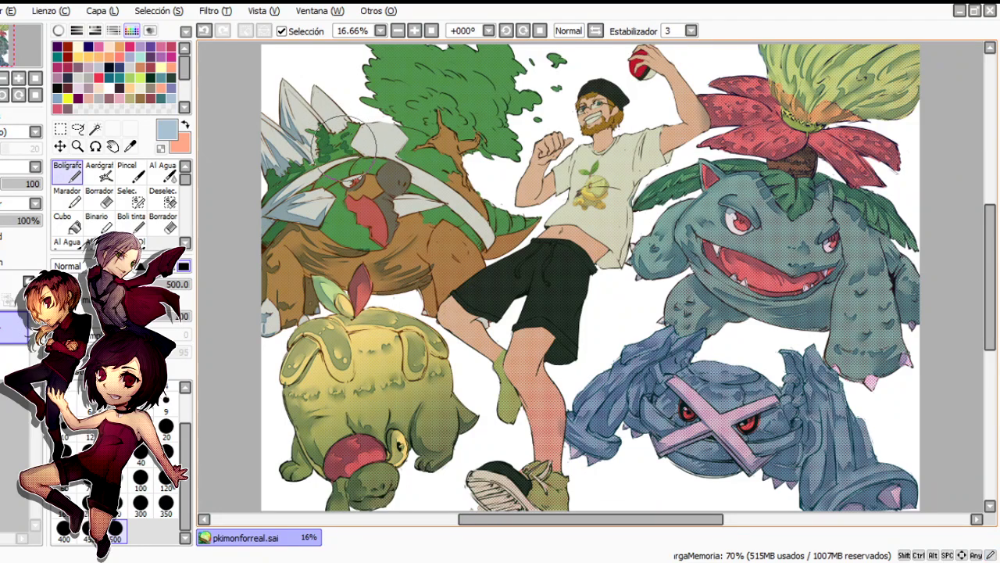
mouse_move(314, 105)
mouse_down()
mouse_move(318, 90)
mouse_move(328, 97)
mouse_up()
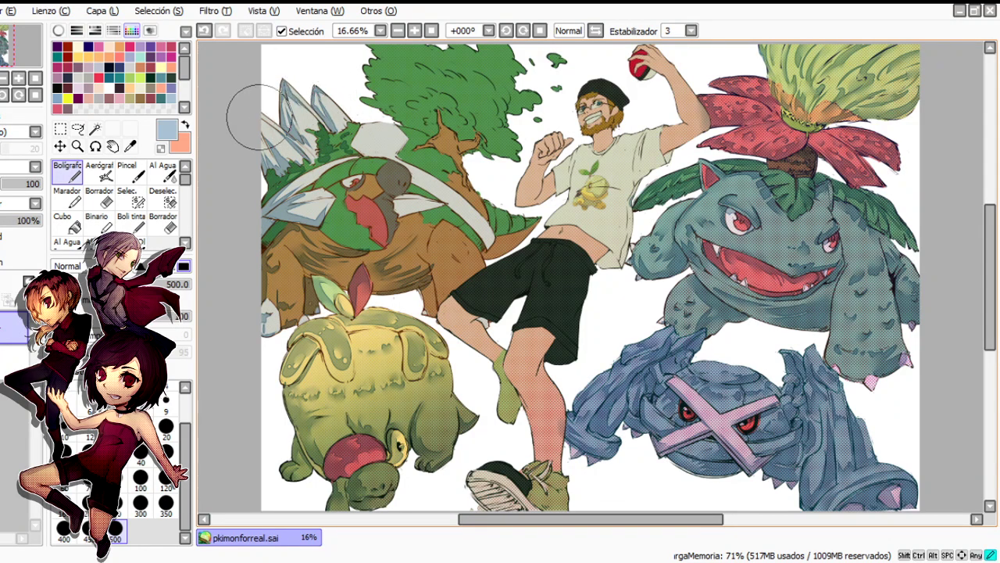
key(c)
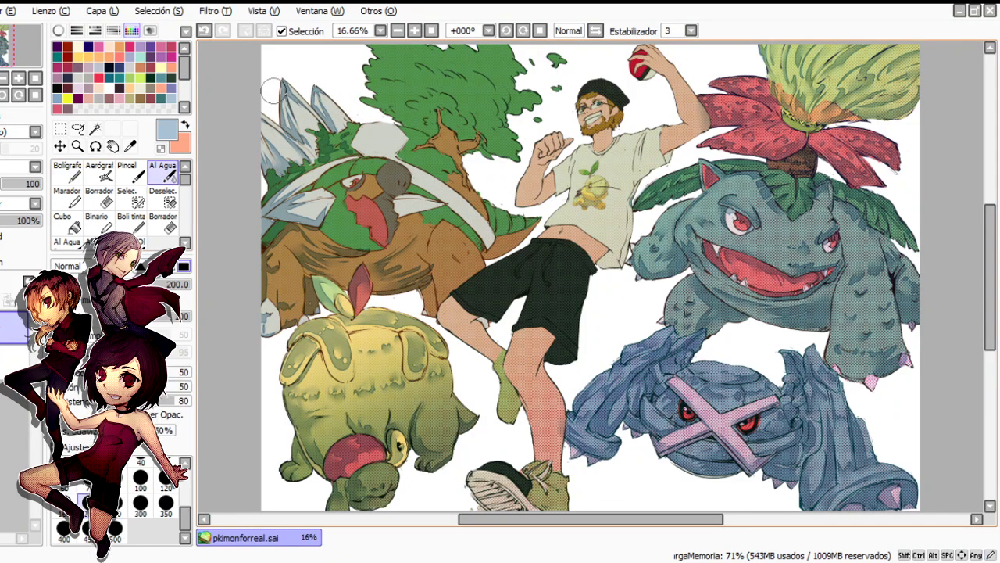
key(e)
key(ctrl+z)
drag(258, 111, 313, 158)
key(c)
key(e)
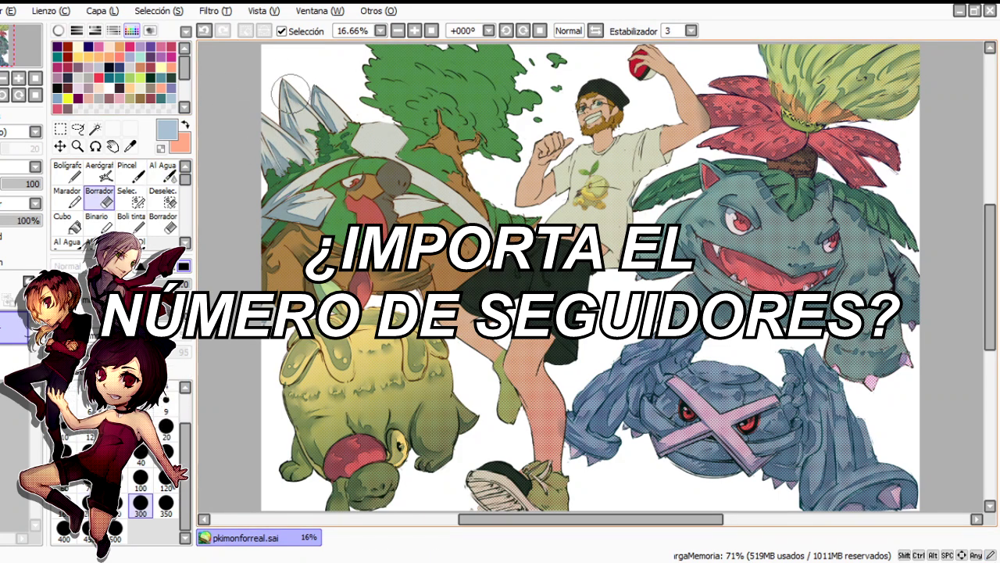
Undo the last stroke on Torterra's white peaks and rework the tallest peak's shading with watercolor, pen and eraser
click(204, 31)
click(163, 173)
mouse_move(284, 85)
mouse_down()
mouse_move(283, 110)
mouse_move(300, 113)
mouse_up()
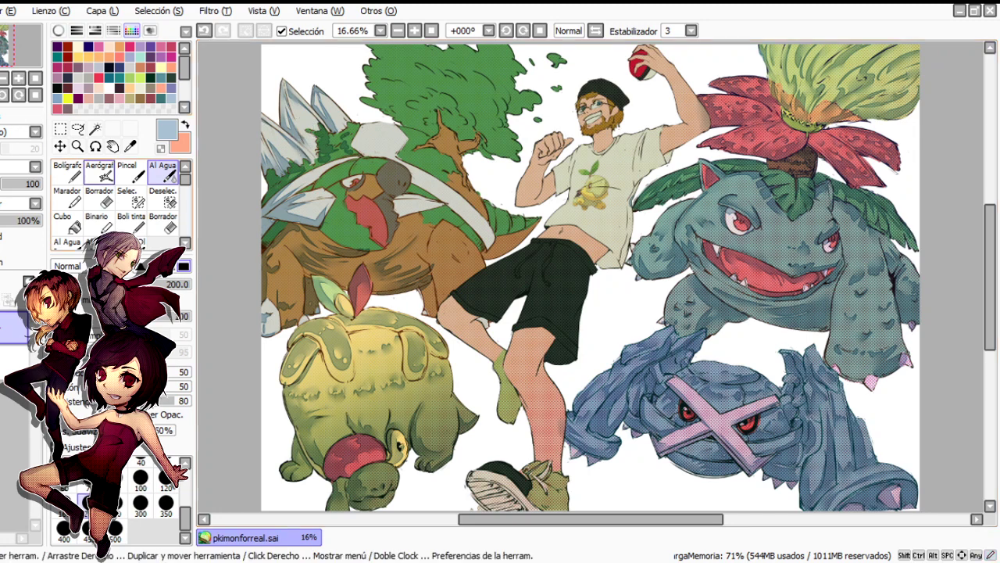
click(68, 172)
click(162, 173)
key(e)
key(c)
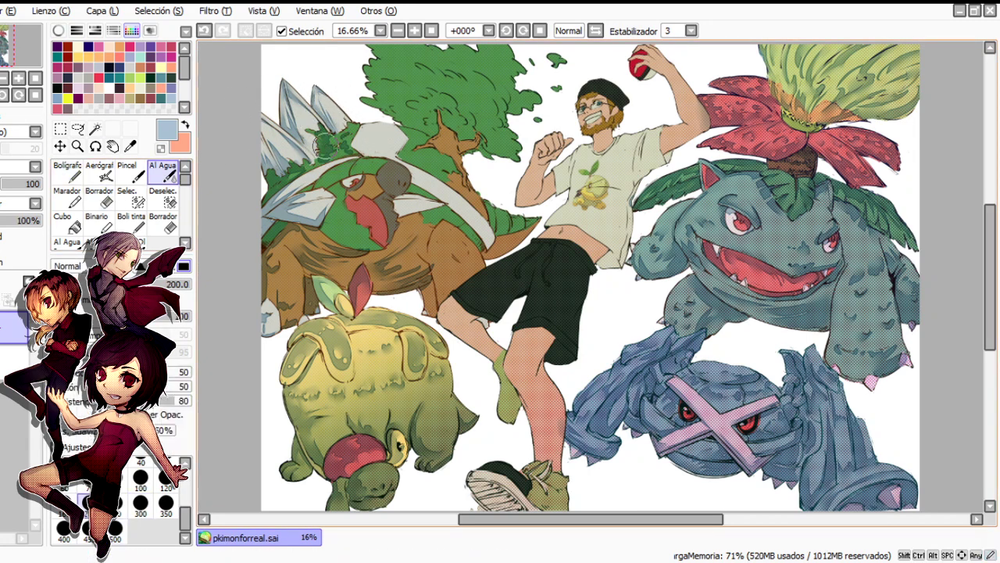
Paint darker green shadows on Torterra's shell below the white peaks and blend their edges with watercolor and eraser
click(68, 172)
mouse_move(325, 168)
mouse_down()
mouse_move(302, 176)
mouse_move(307, 167)
mouse_up()
click(162, 173)
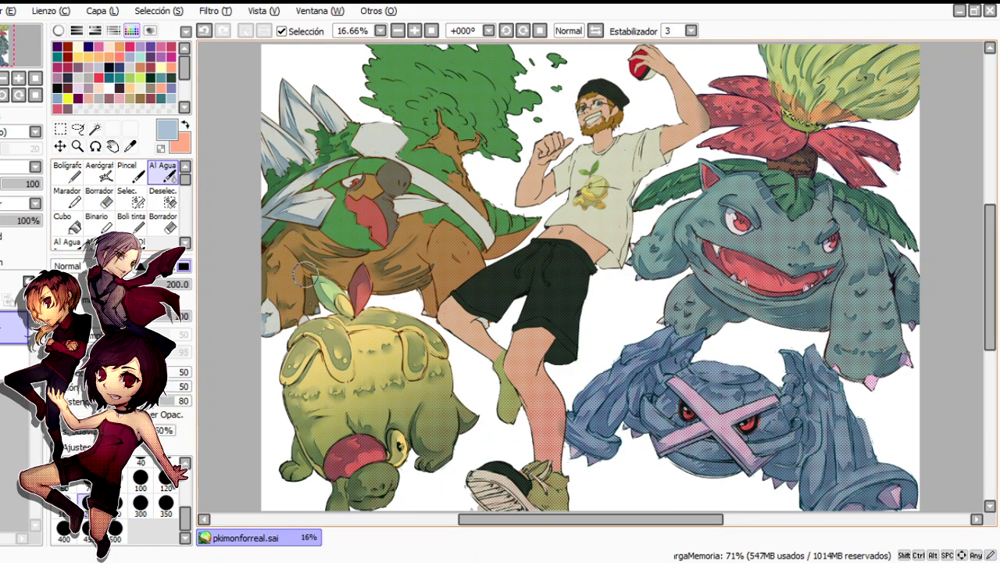
key(e)
click(163, 172)
key(n)
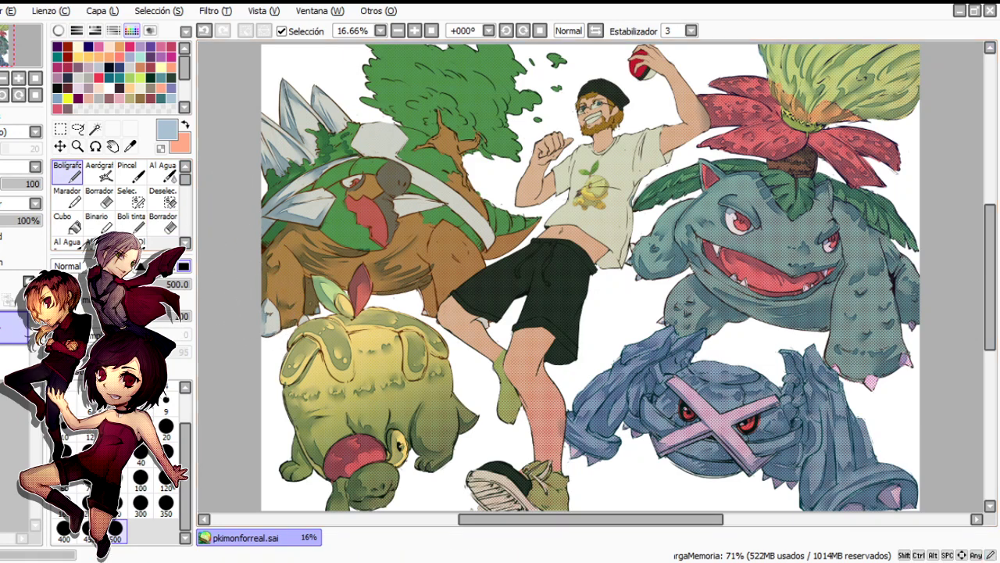
key(e)
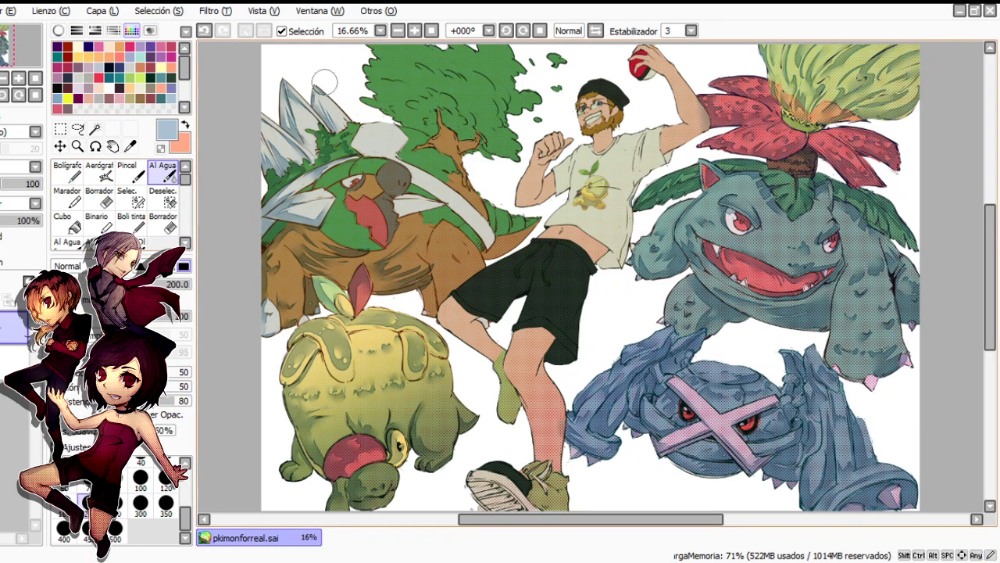
Shade the white rock beside Torterra's tree in pale blue with pen, watercolor and eraser, undoing the last stroke
key(n)
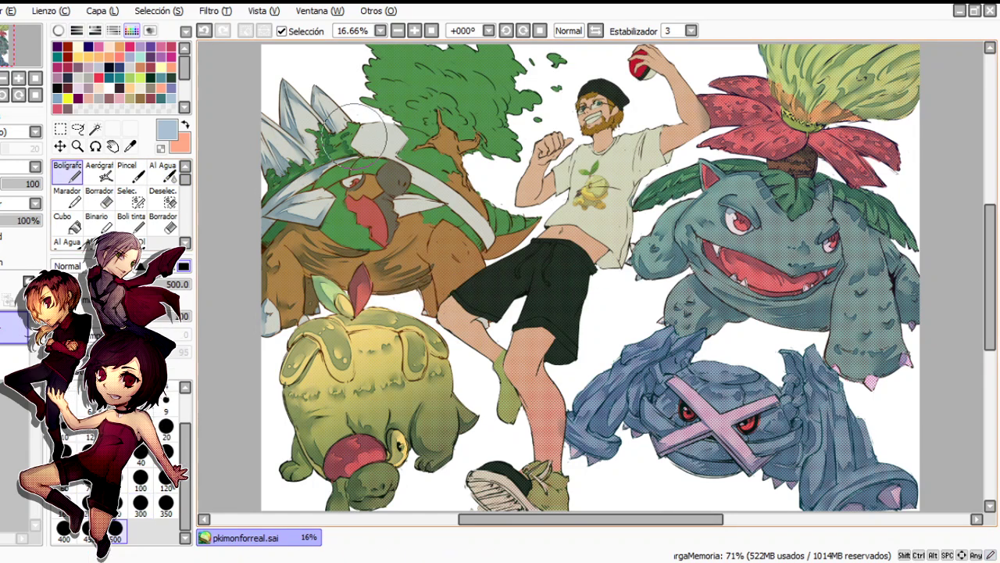
key(c)
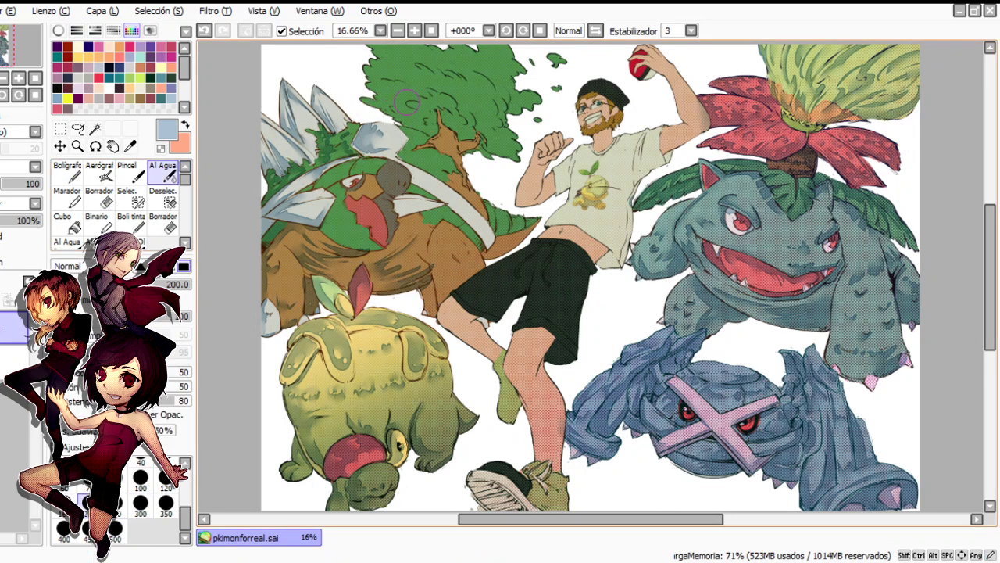
key(n)
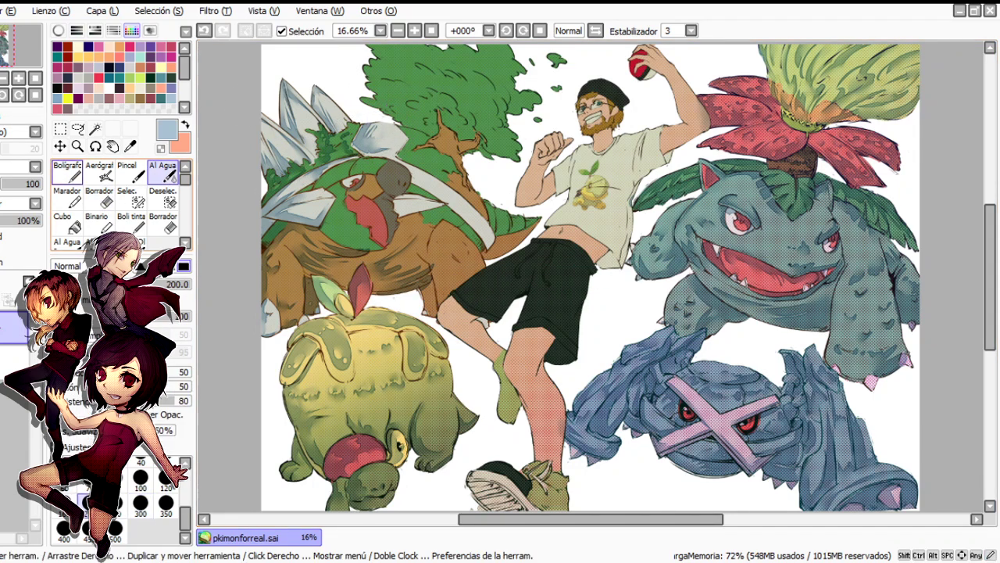
key(c)
key(e)
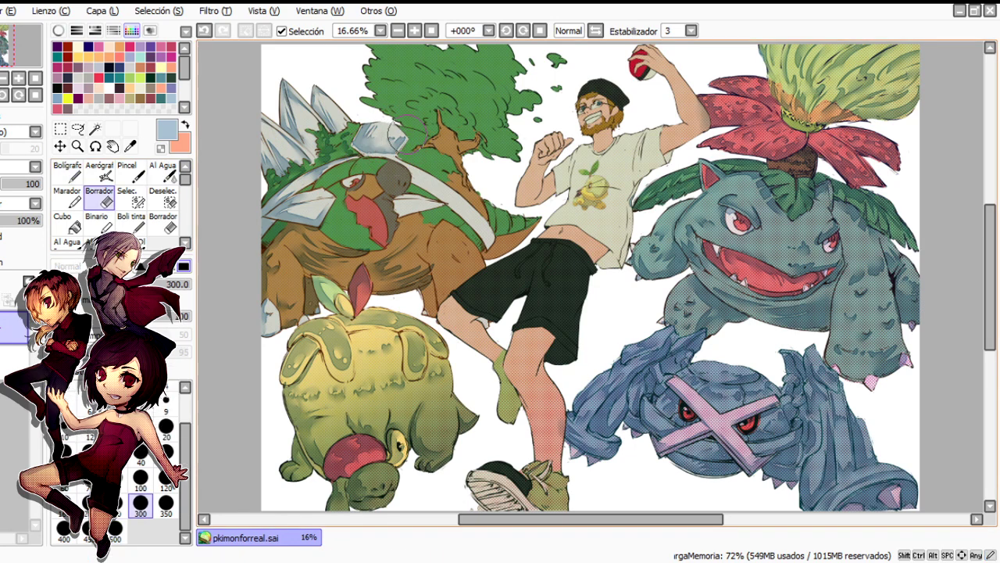
key(ctrl+z)
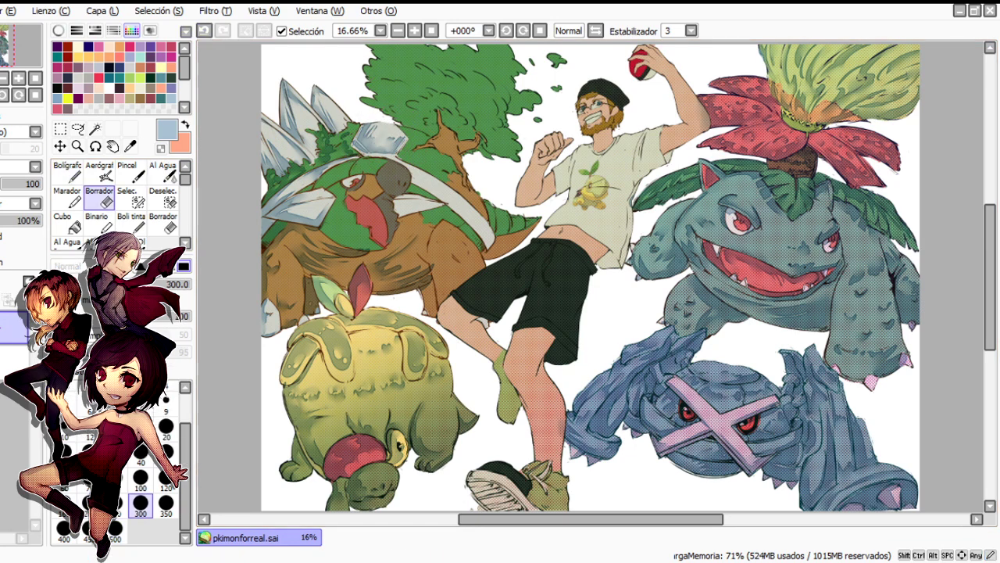
Paint darker green shadows on Torterra's shell between the white rock and the tree trunk, and shade the trunk's base
click(67, 172)
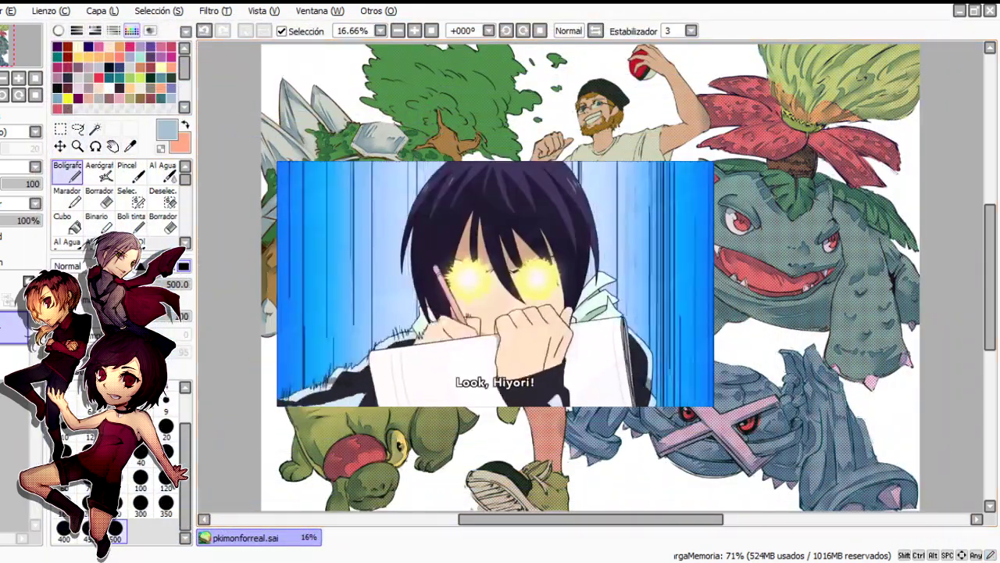
click(163, 172)
click(67, 172)
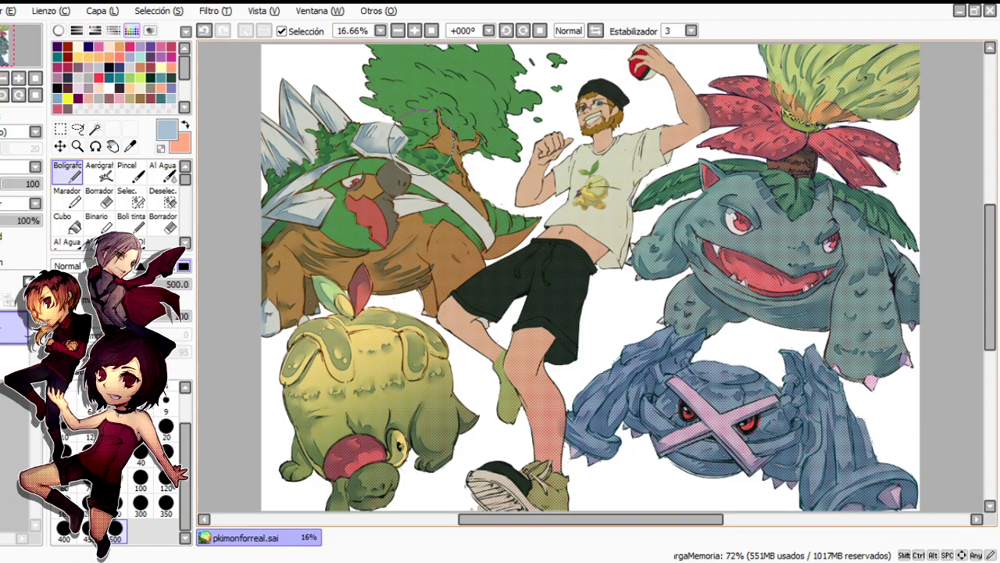
Mirror the canvas view and shade the white rim of Torterra's shell in pale blue, softening it with watercolor and eraser
click(596, 31)
mouse_move(771, 186)
mouse_down()
mouse_move(771, 160)
mouse_move(709, 222)
mouse_up()
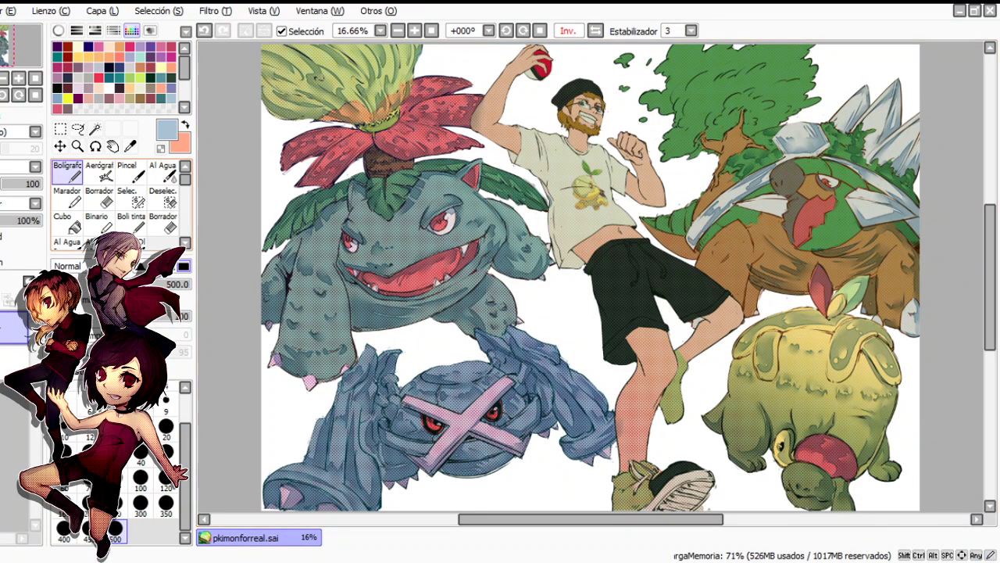
key(c)
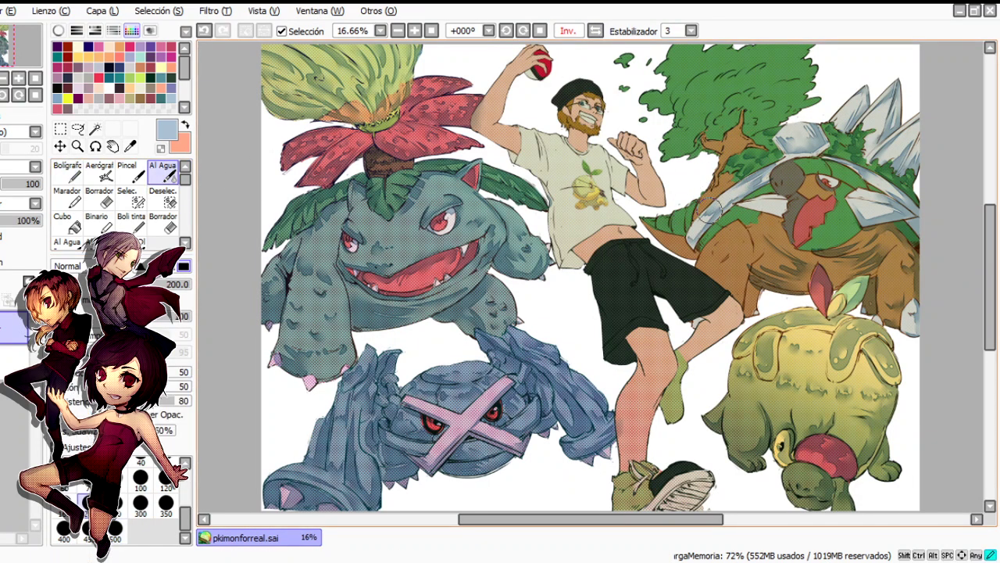
key(e)
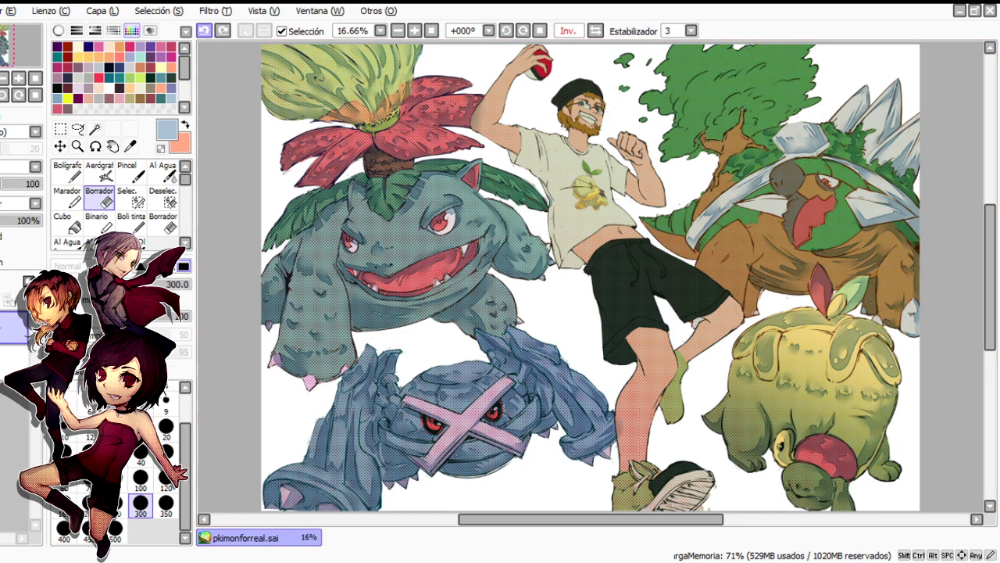
key(c)
key(e)
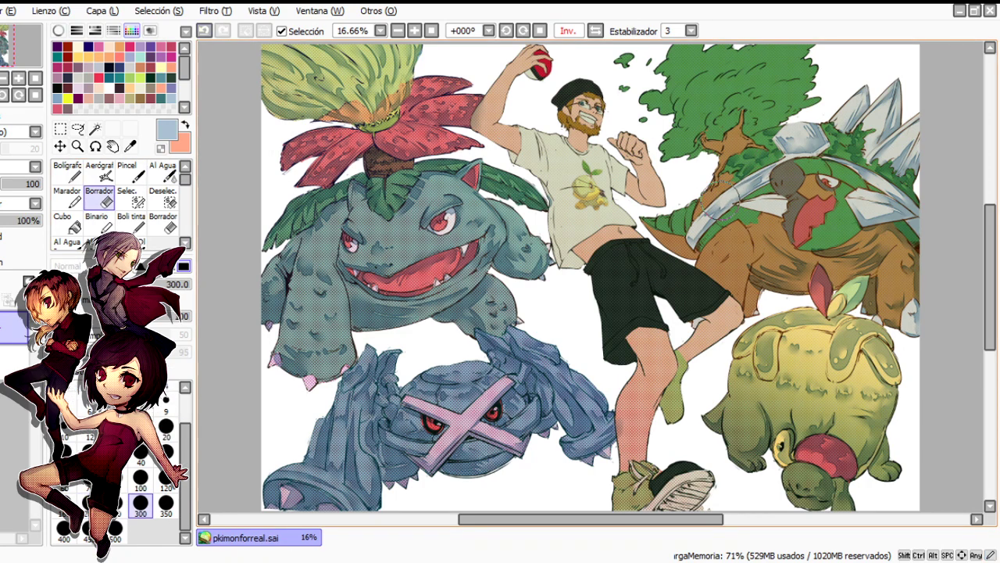
Darken the inside of Torterra's open mouth around the tongue and clean up the shadow with watercolor and eraser
key(n)
mouse_move(778, 210)
mouse_down()
mouse_move(777, 197)
mouse_move(823, 206)
mouse_up()
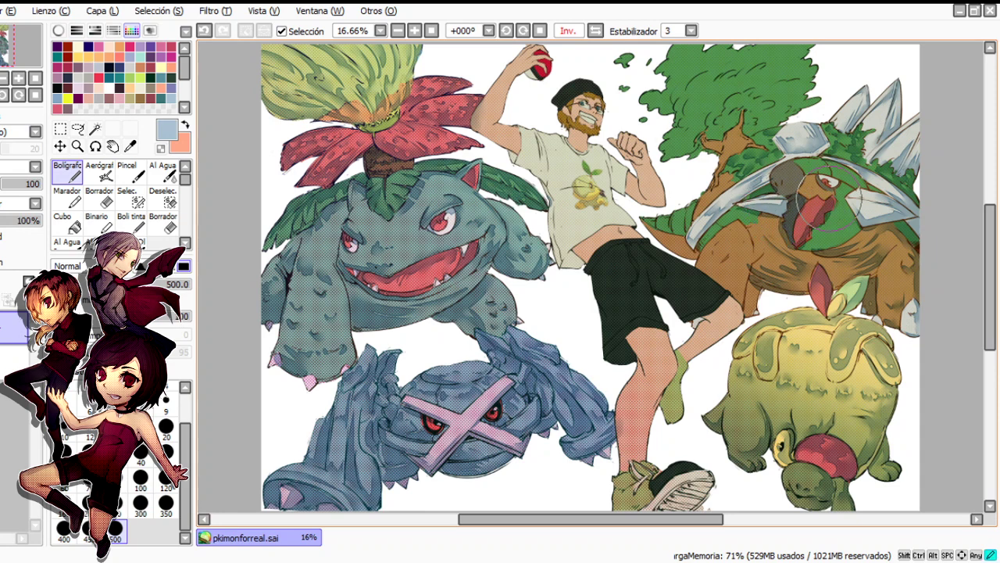
key(c)
key(e)
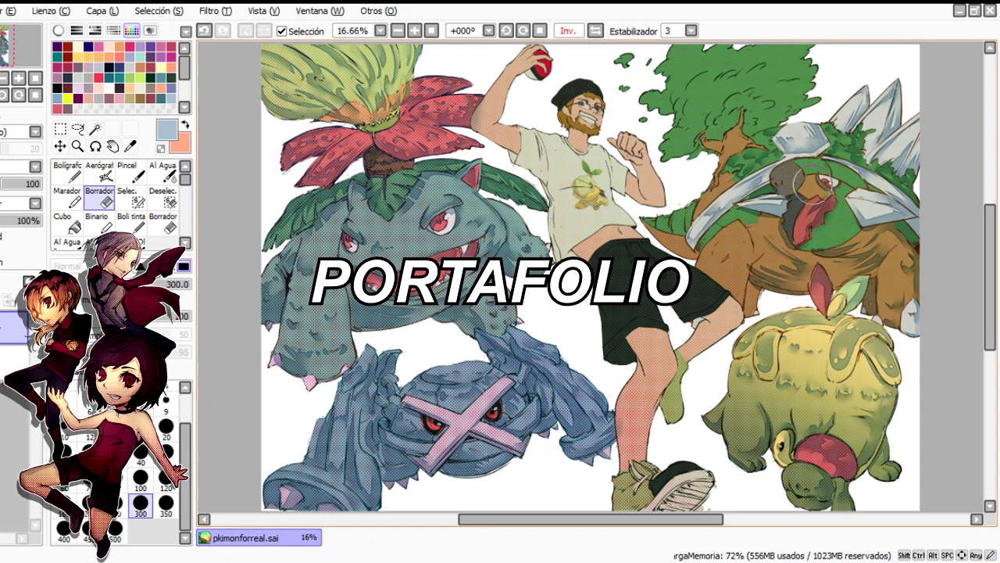
key(c)
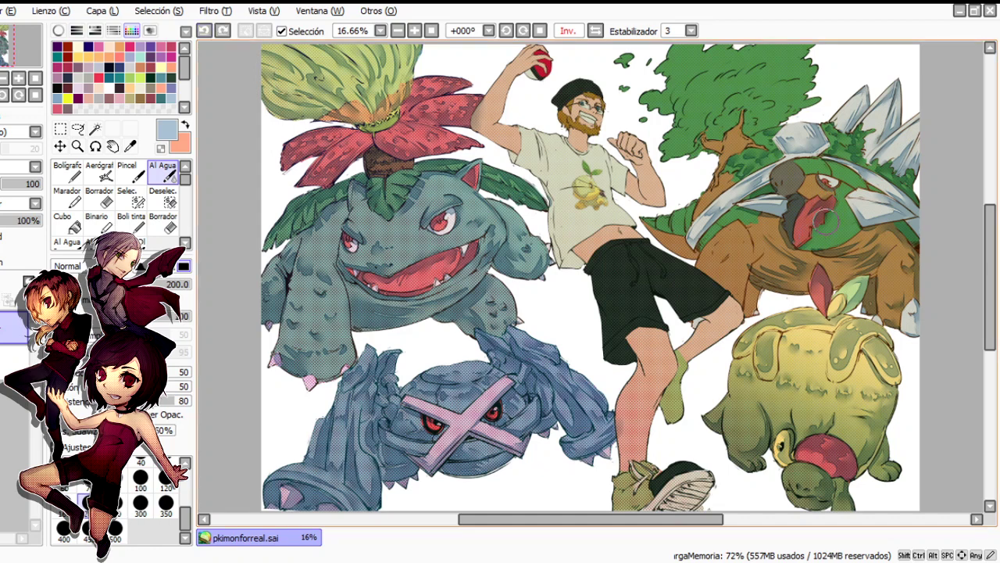
key(e)
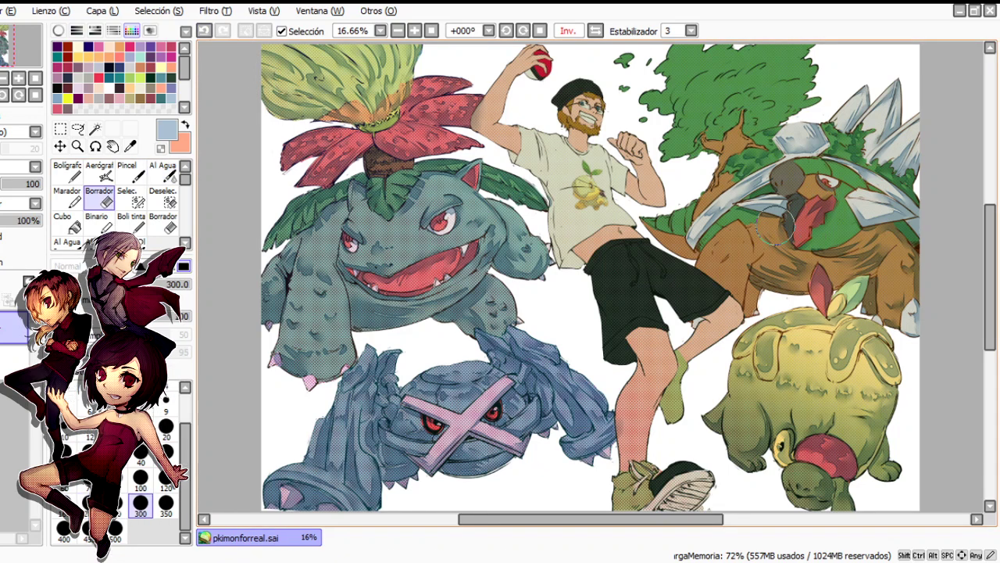
Return the canvas to its normal orientation and shade Torterra's brown chest and belly below the jaw
key(c)
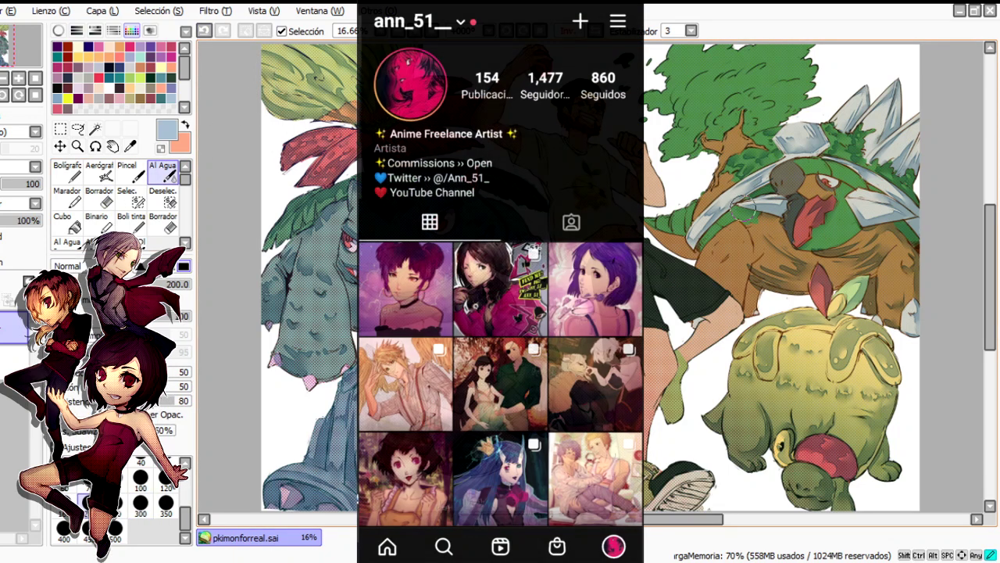
key(h)
click(67, 171)
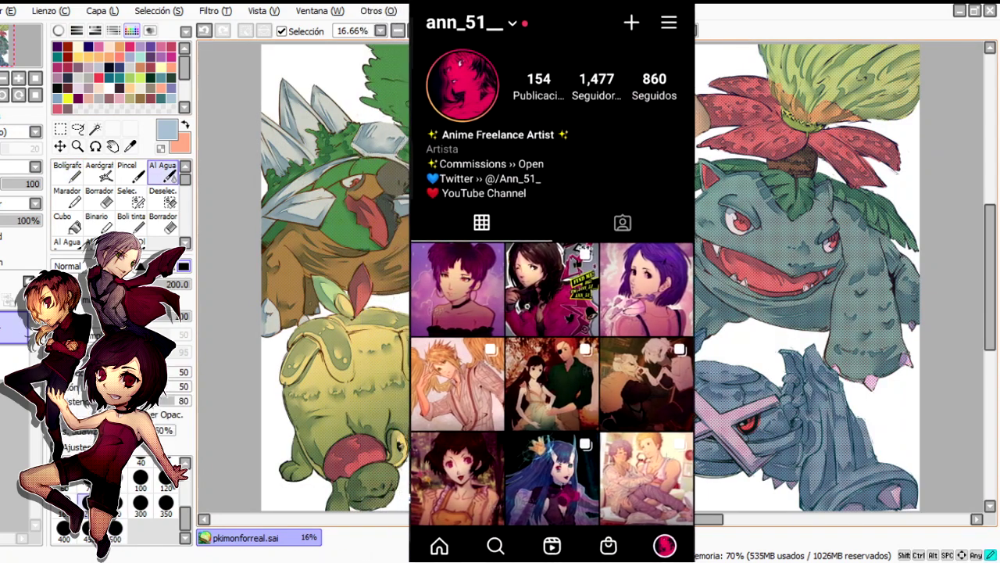
key(e)
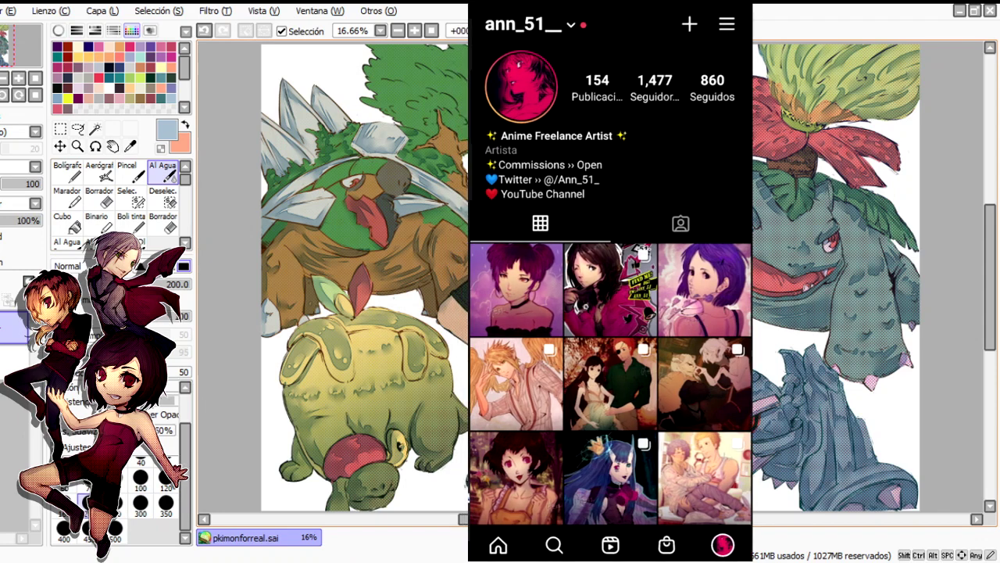
key(n)
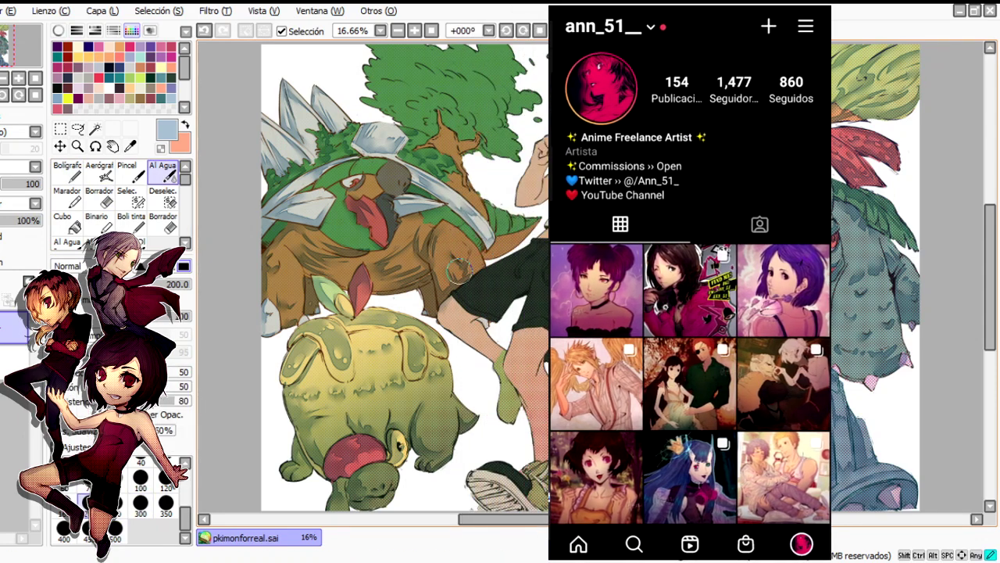
Blend the brown shadows on Torterra's belly and legs with watercolor and eraser, checking the illustration mirrored
key(c)
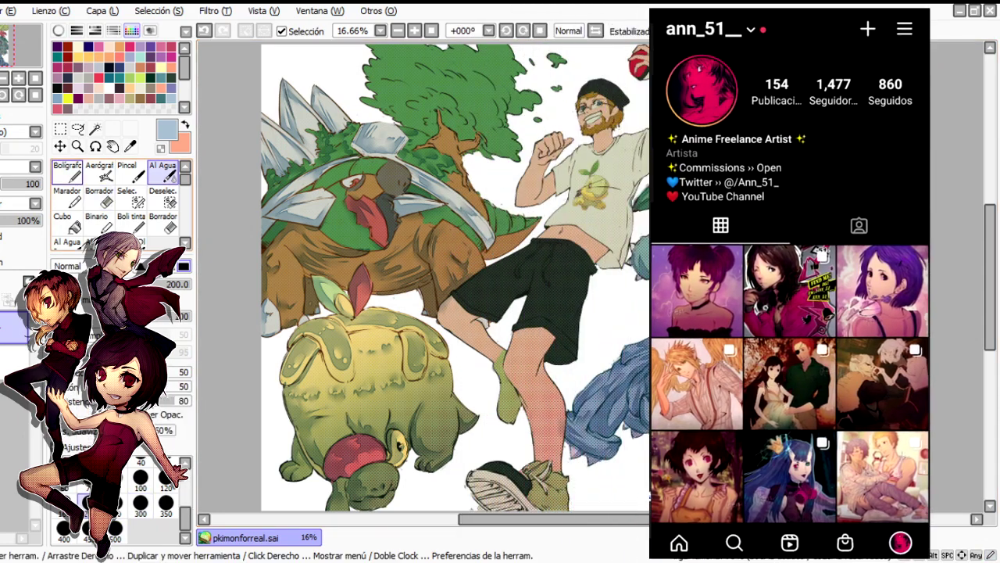
key(e)
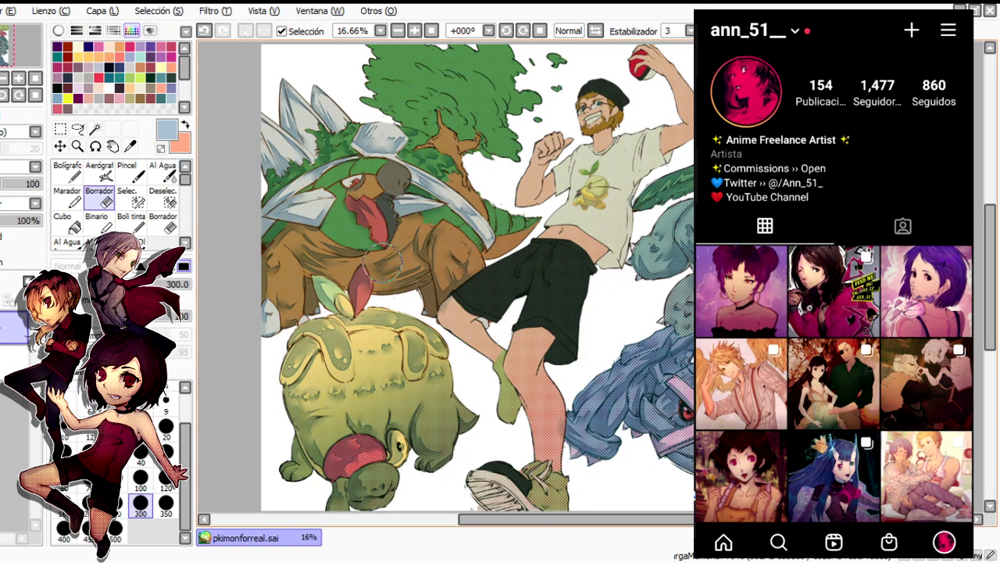
key(h)
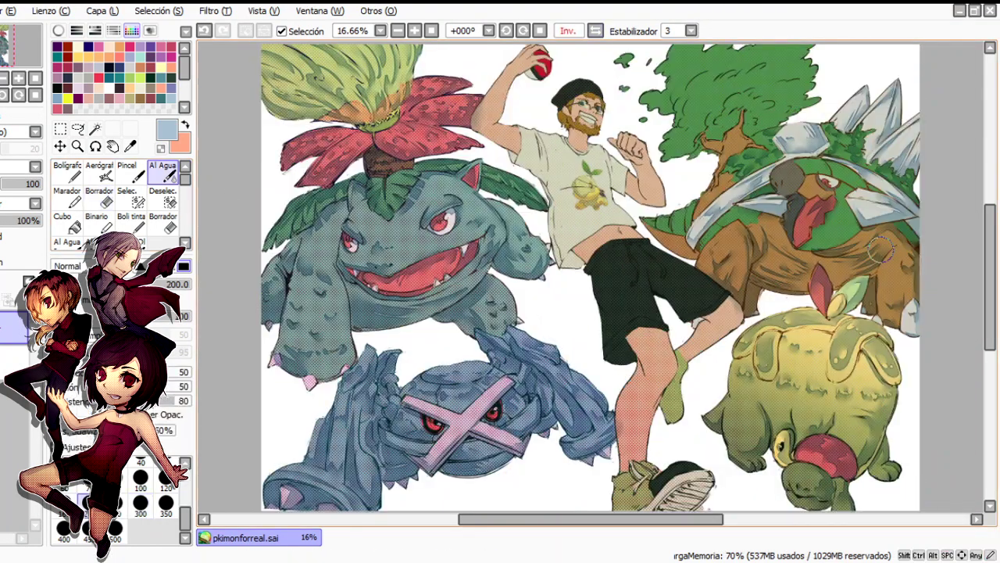
key(h)
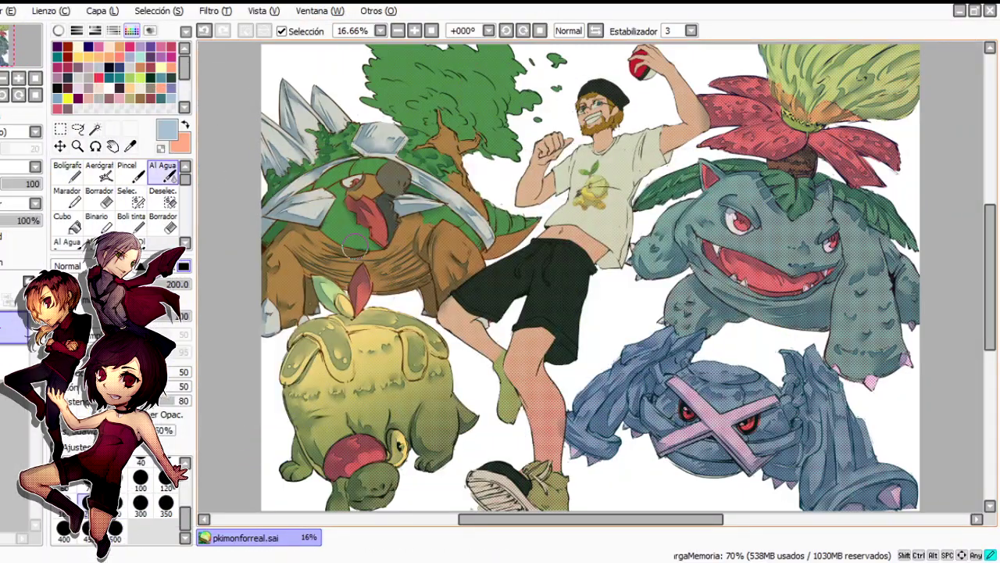
Shade the green areas of Torterra's head around the eye and jaw with pen, watercolor and eraser, checking the illustration mirrored
click(68, 171)
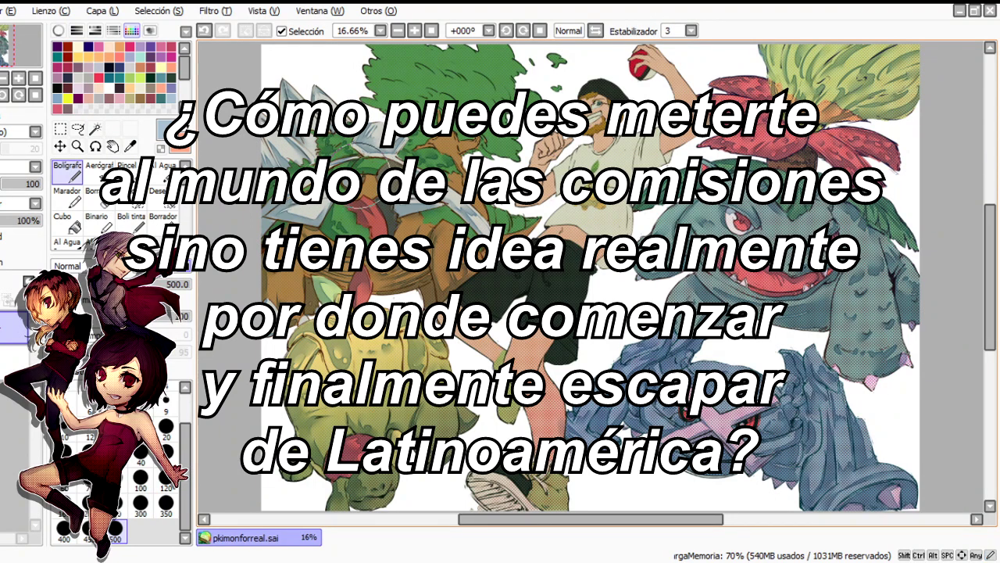
key(c)
key(e)
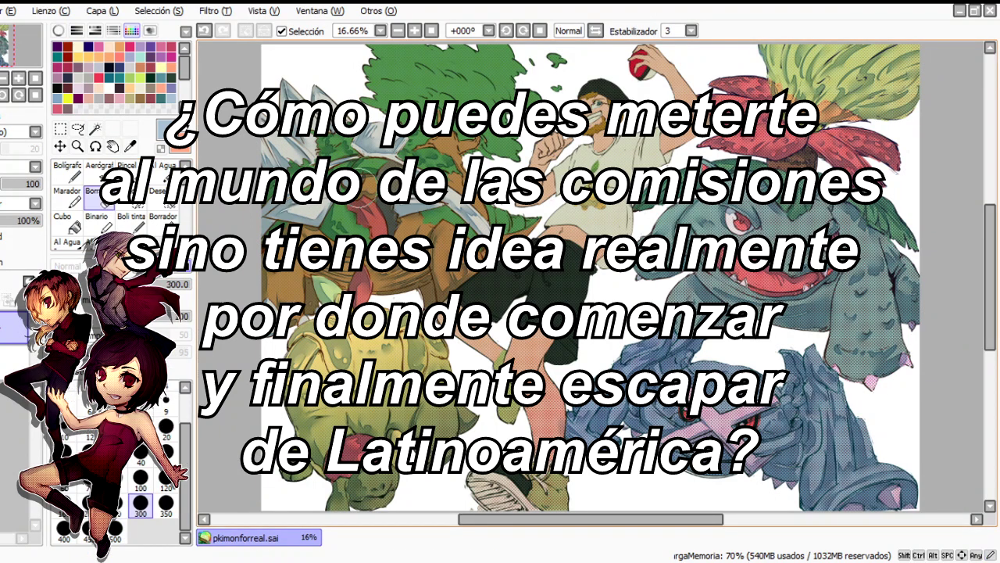
key(c)
click(67, 172)
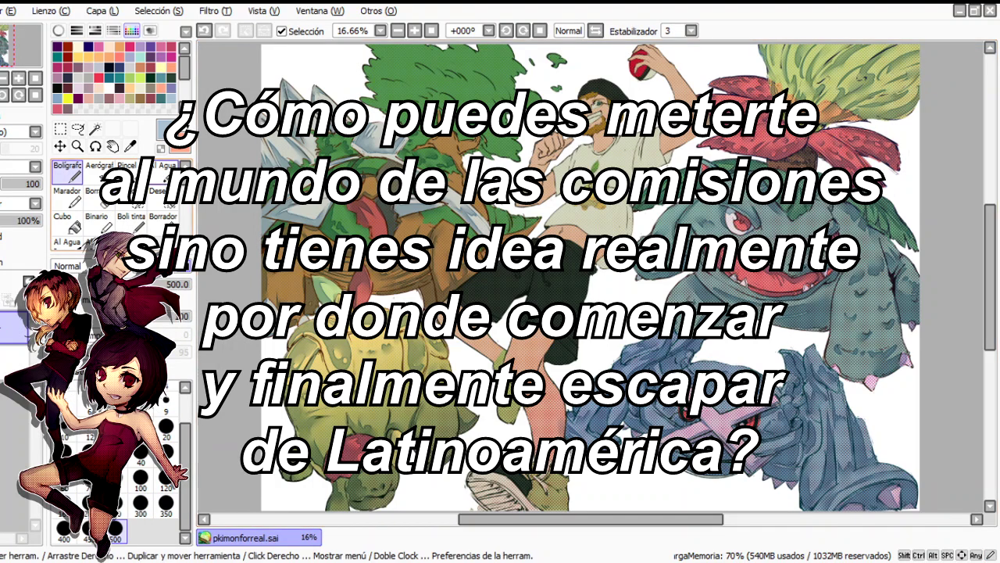
key(c)
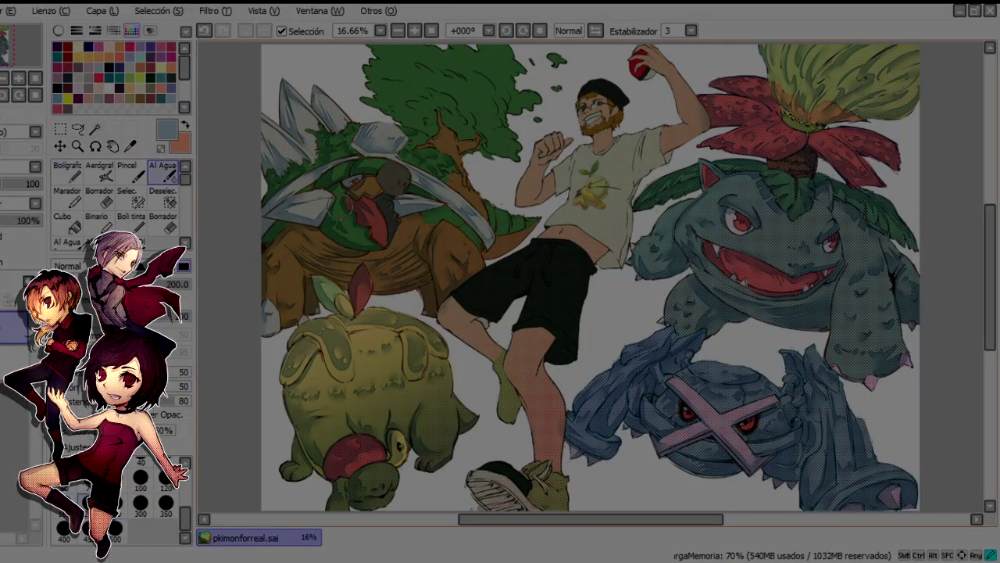
key(e)
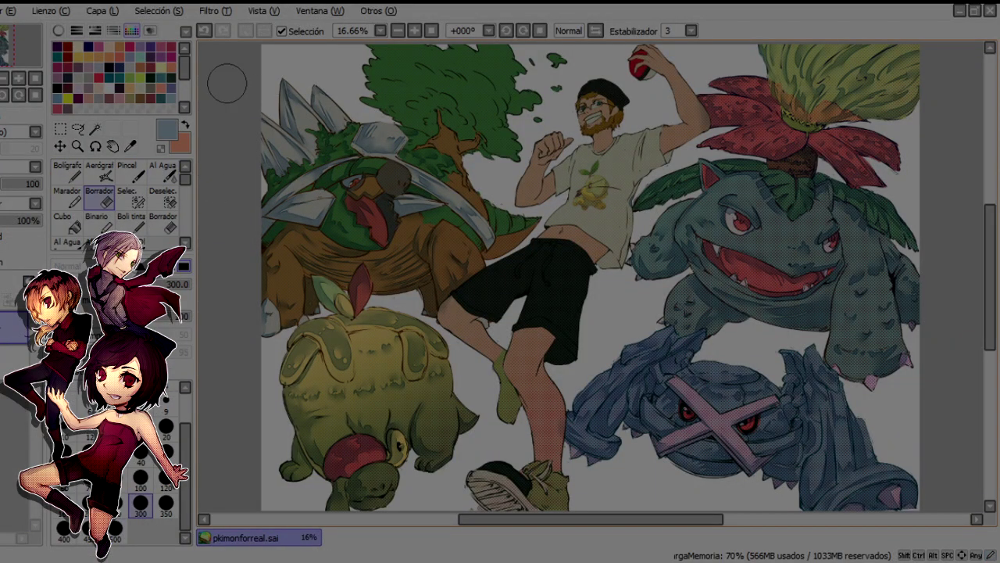
key(h)
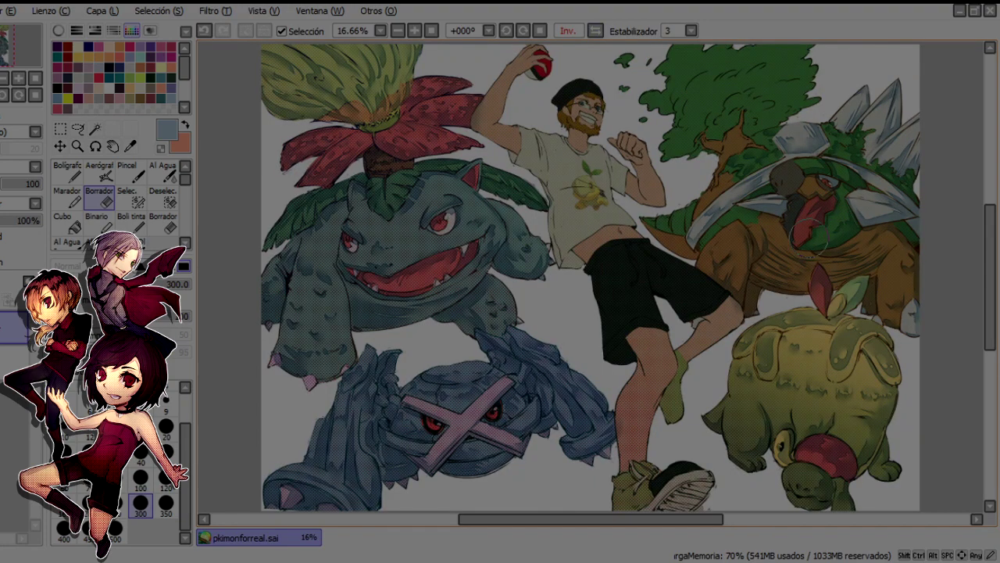
key(h)
Shade Torterra's grey beak with pen, watercolor and eraser, and mirror the canvas view to check it
key(c)
key(e)
key(c)
key(n)
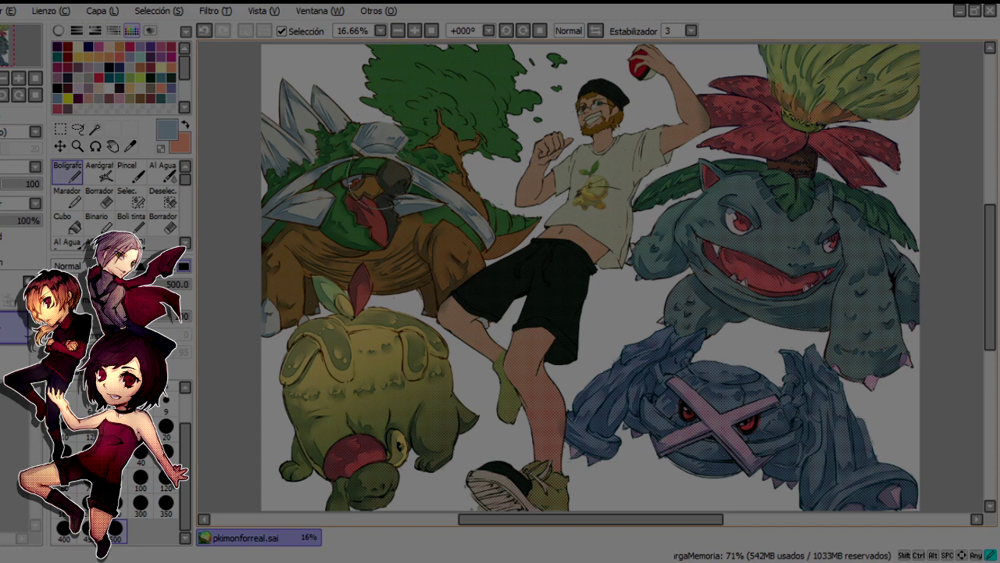
key(c)
key(e)
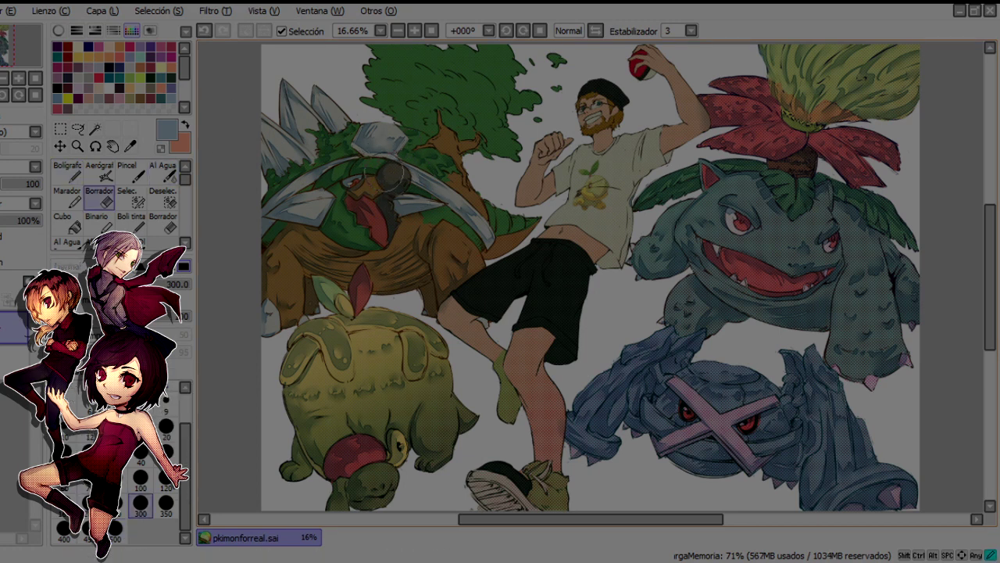
key(n)
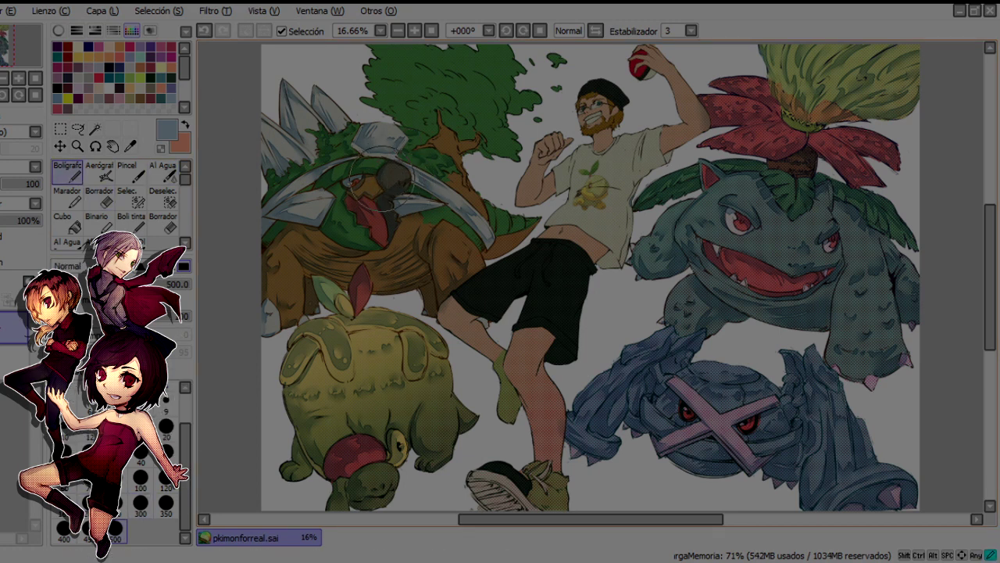
key(e)
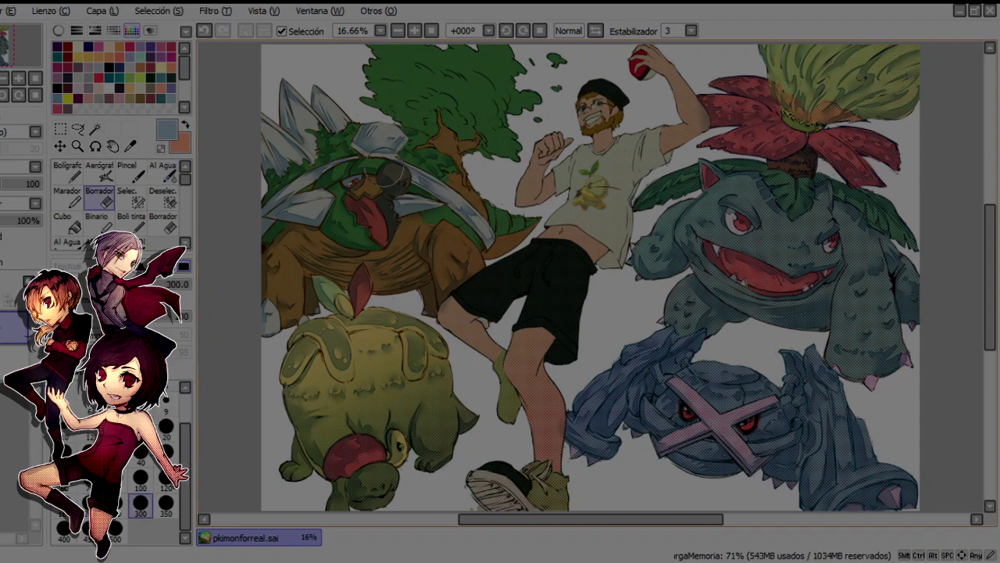
key(n)
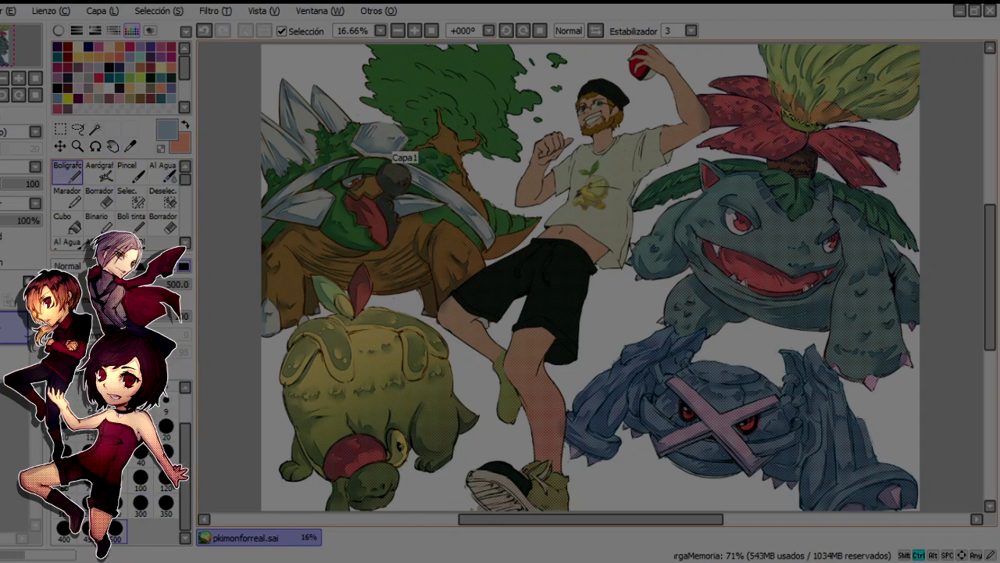
key(h)
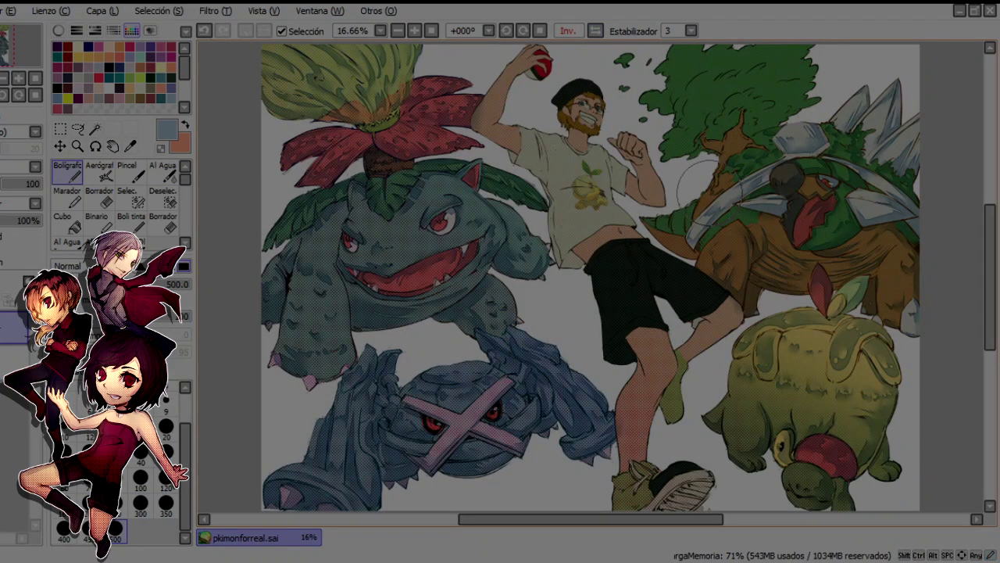
Shade the brown tree trunk on Torterra's shell with eraser, watercolor and pen, checking the illustration mirrored
key(h)
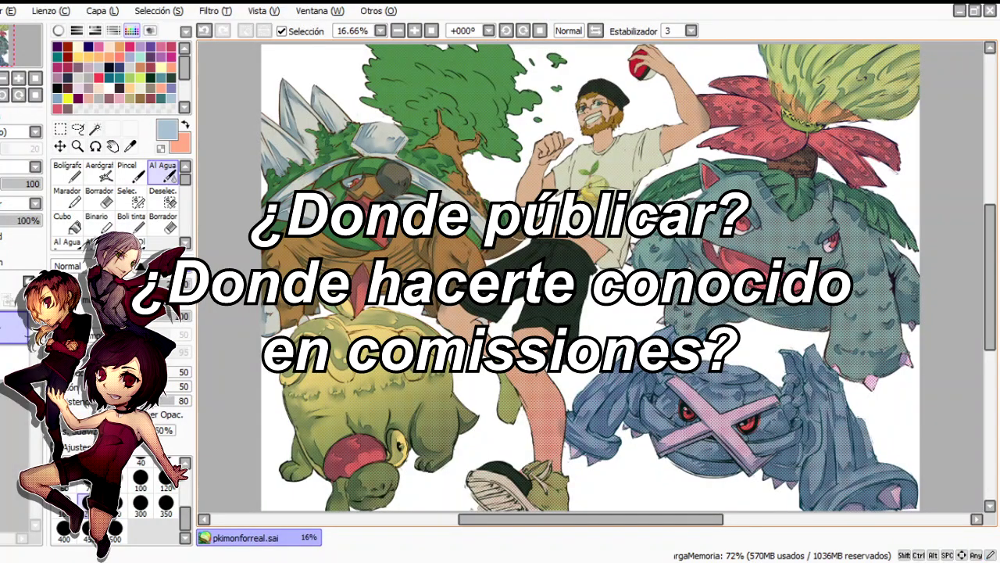
key(e)
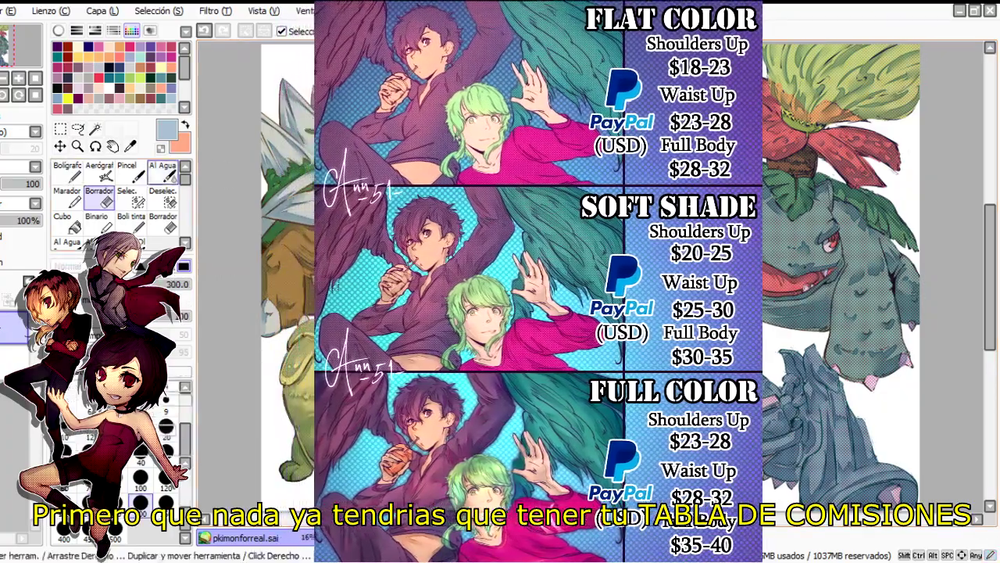
click(163, 173)
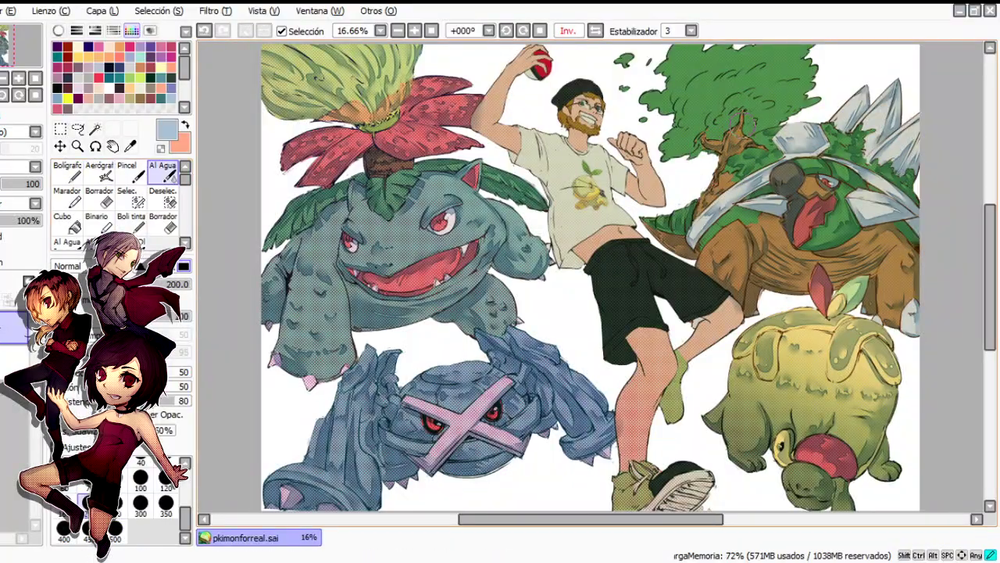
click(68, 173)
Paint darker leaf-shaped shadows across the green tree foliage on Torterra's shell with pen and blend them with watercolor
drag(651, 170, 603, 208)
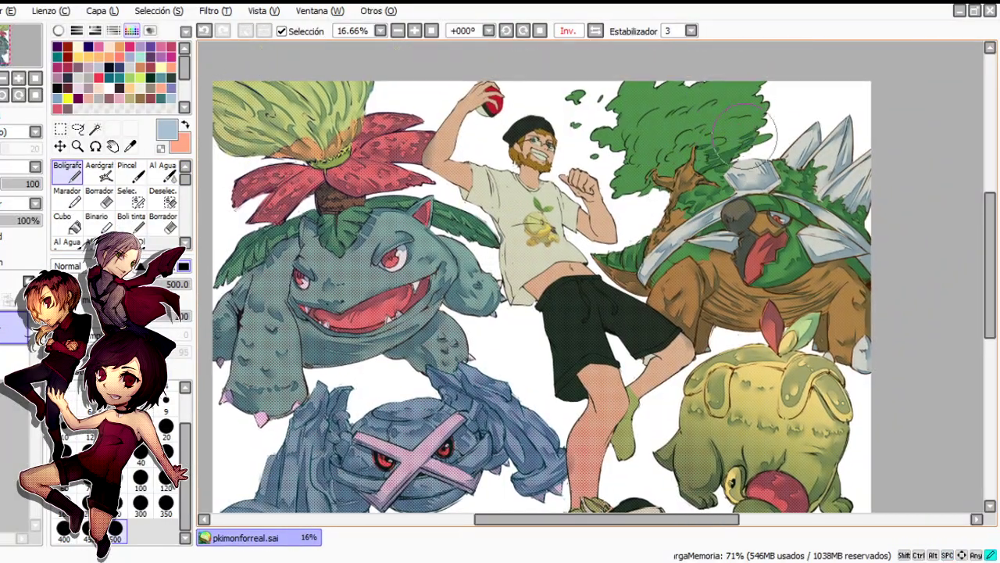
key(c)
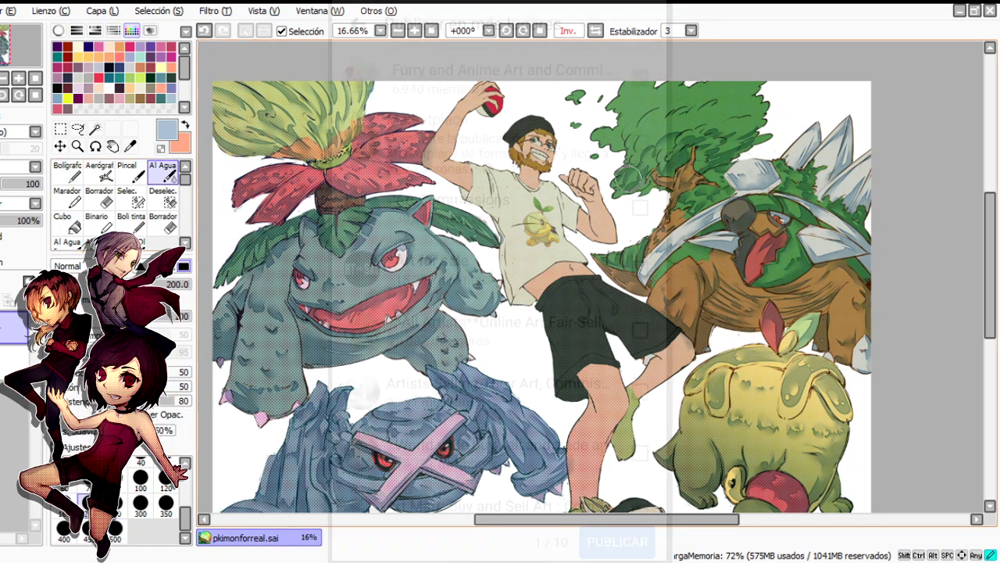
key(n)
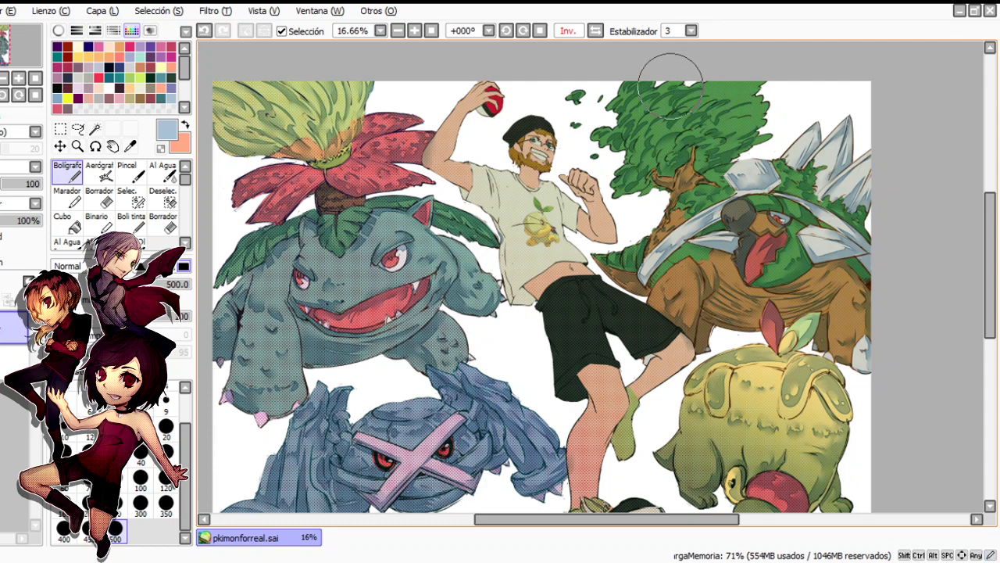
key(c)
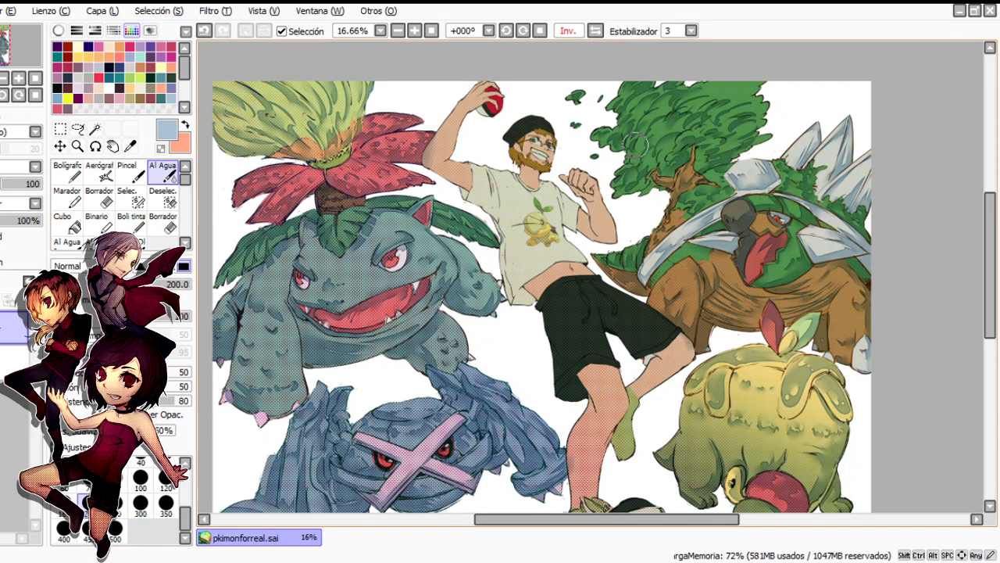
key(n)
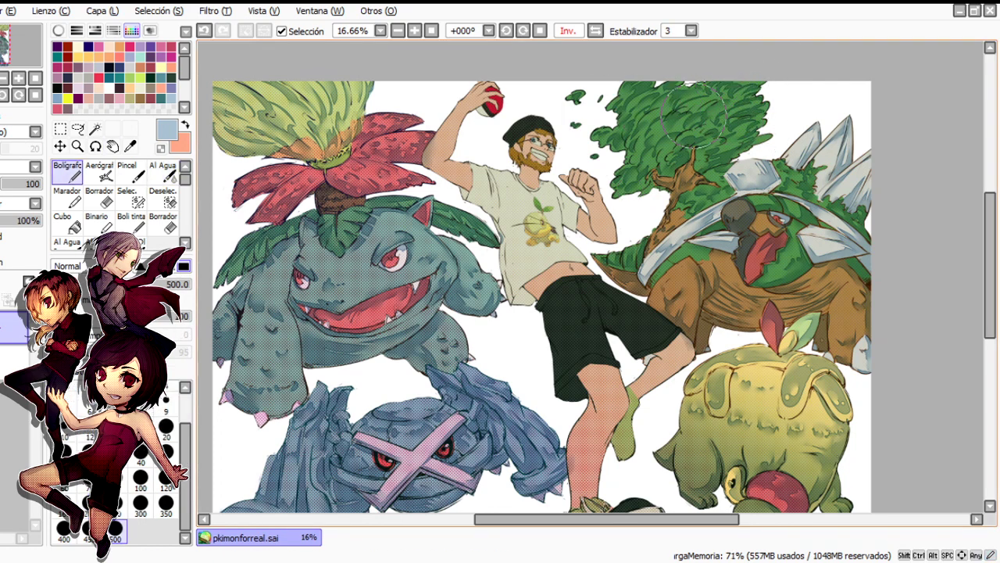
key(c)
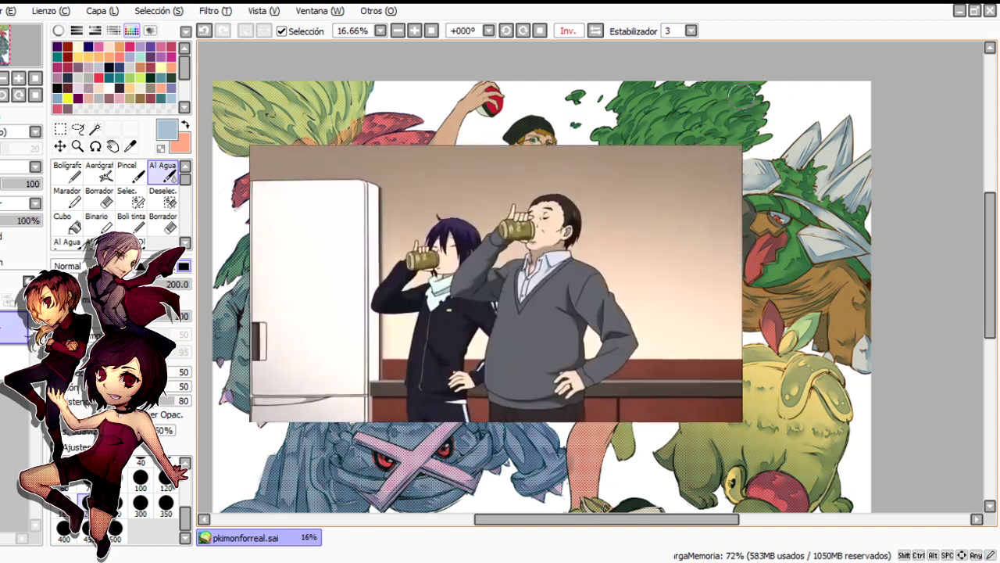
Refine the shadow strokes in the tree foliage and around its trunk, alternating eraser and watercolor
key(e)
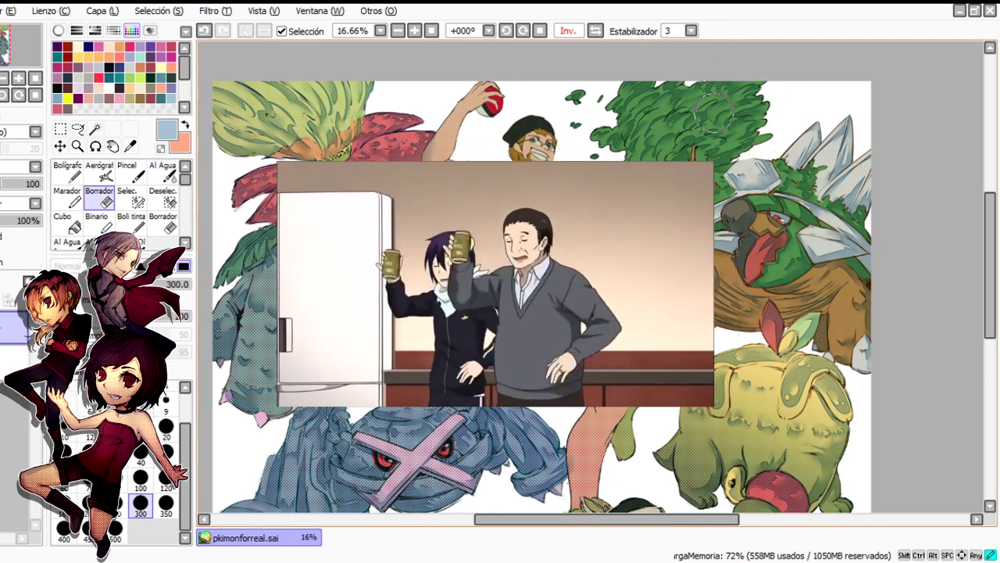
key(c)
key(e)
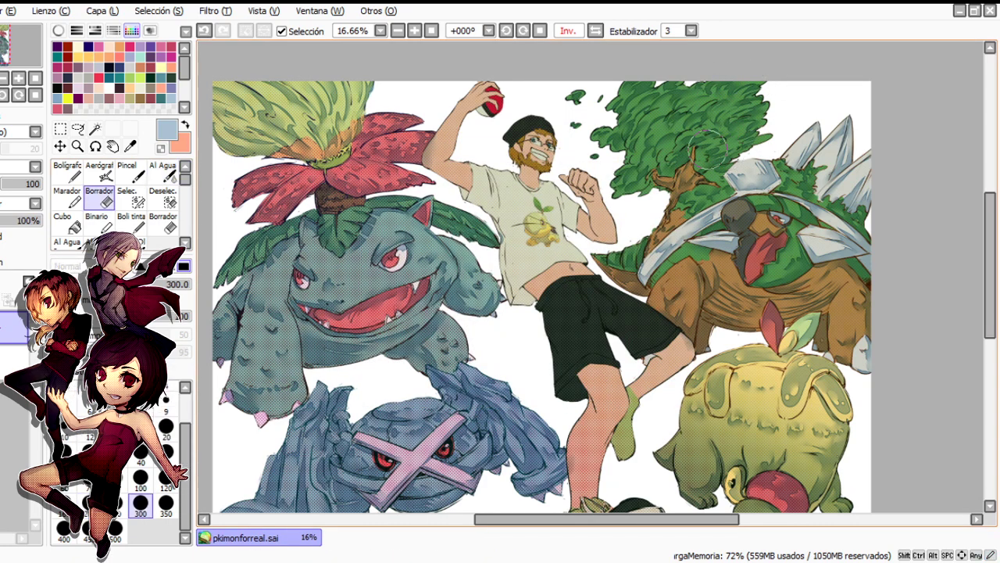
key(c)
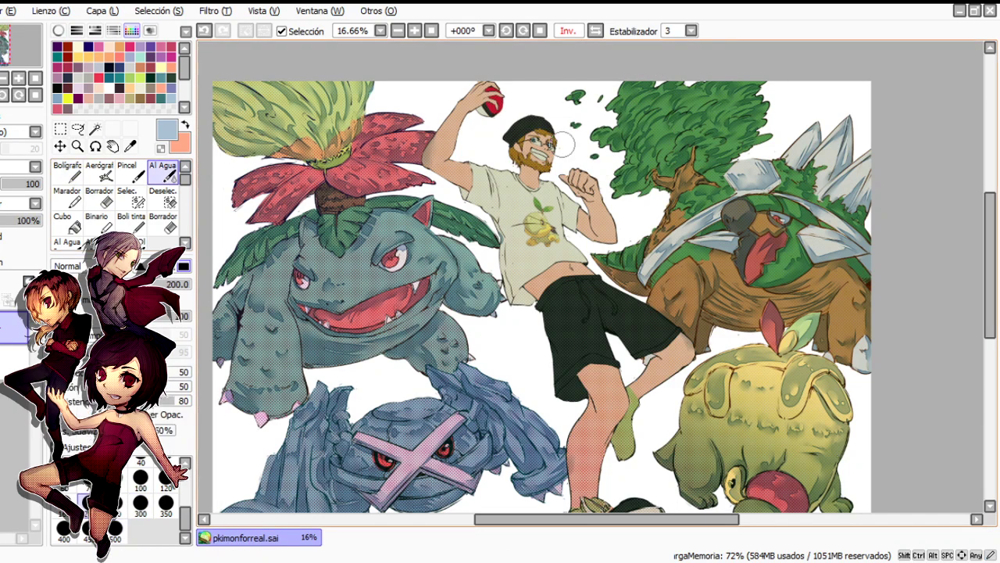
key(e)
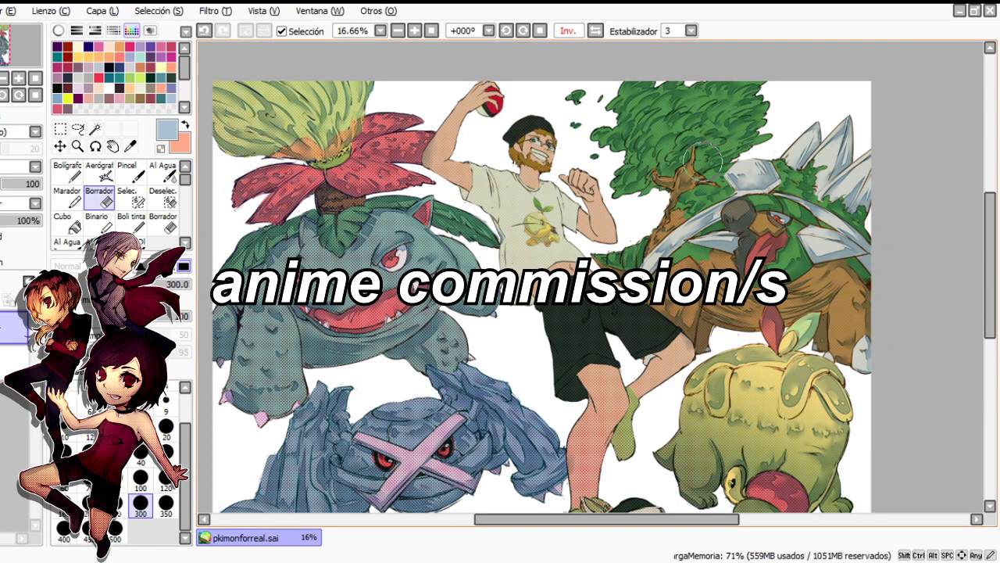
key(e)
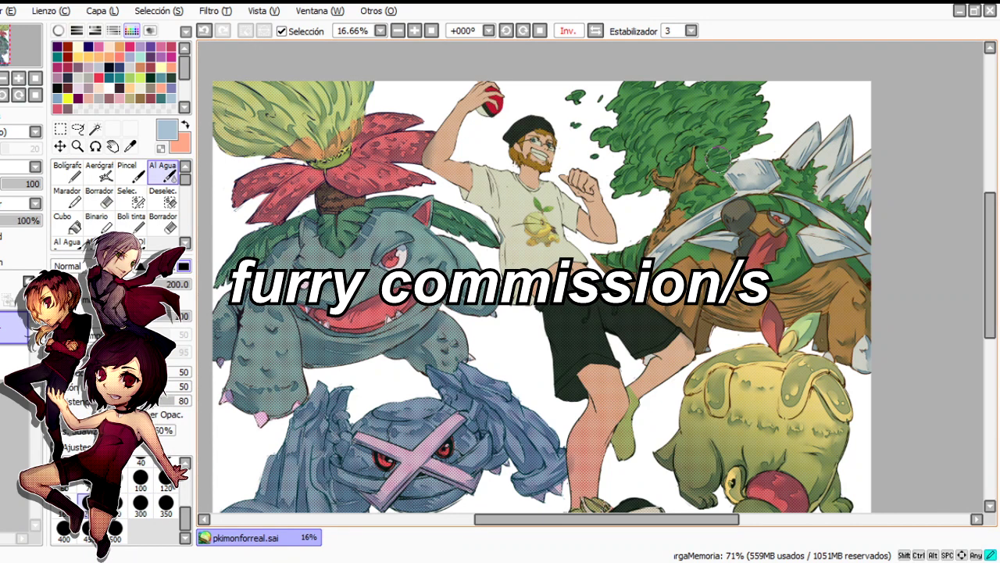
Flip the canvas view back to its normal orientation and examine the shading of the whole illustration
key(n)
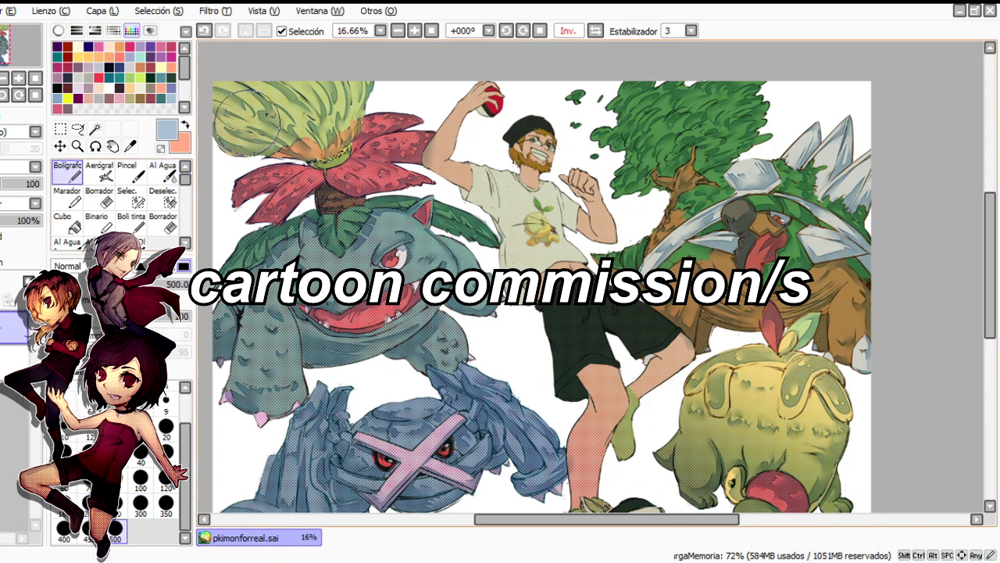
key(e)
key(n)
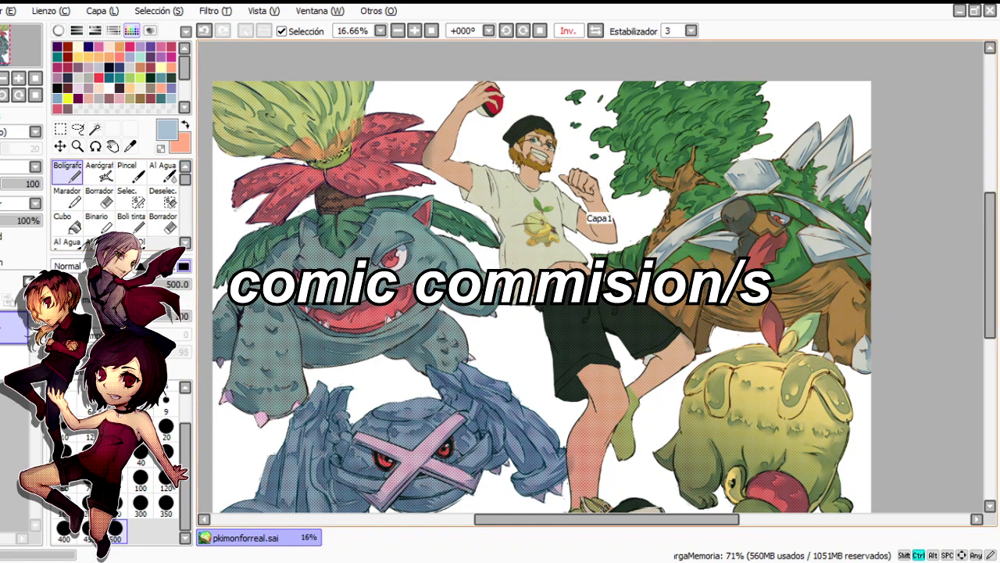
key(h)
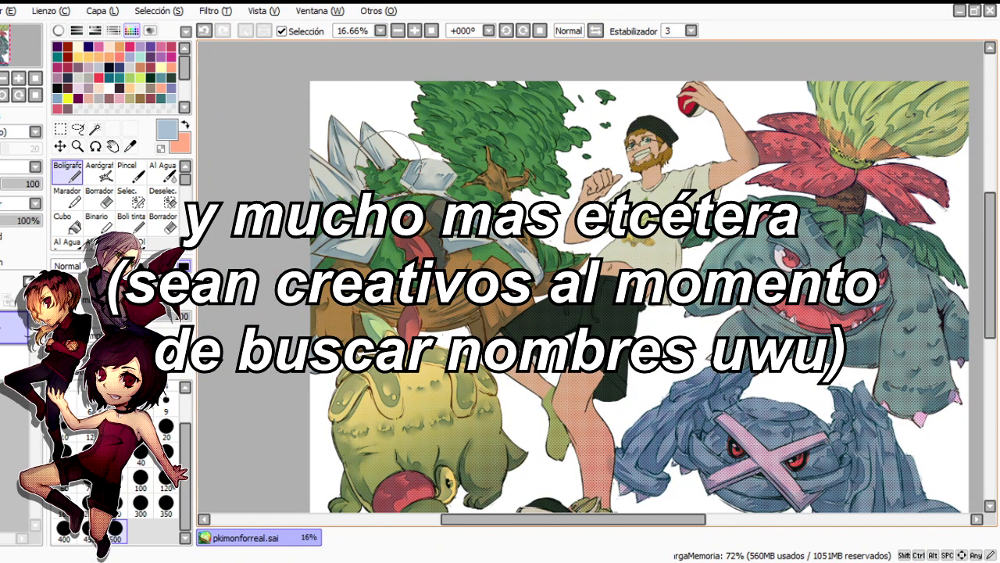
key(c)
key(e)
key(n)
drag(638, 186, 636, 187)
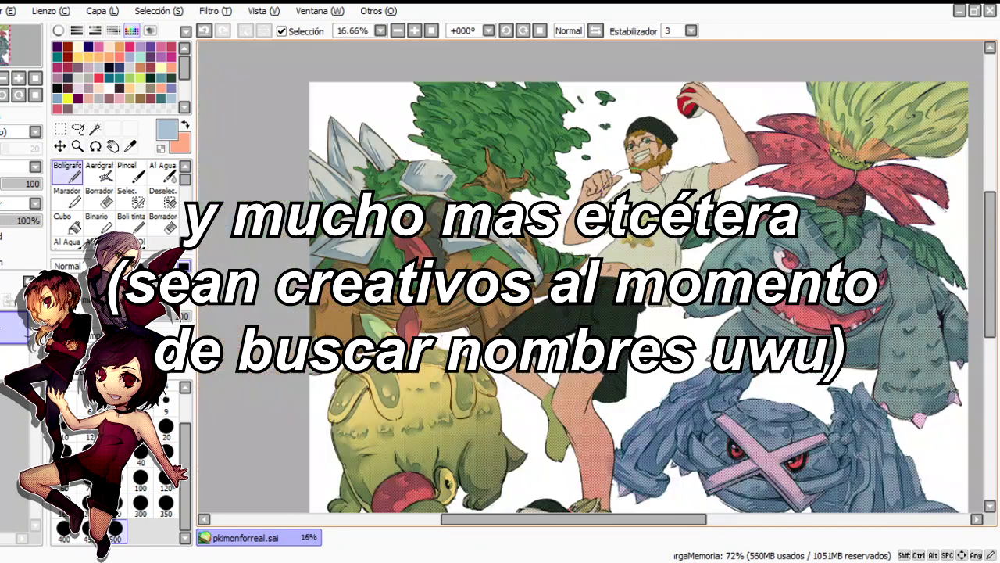
scroll(638, 204, down, 1)
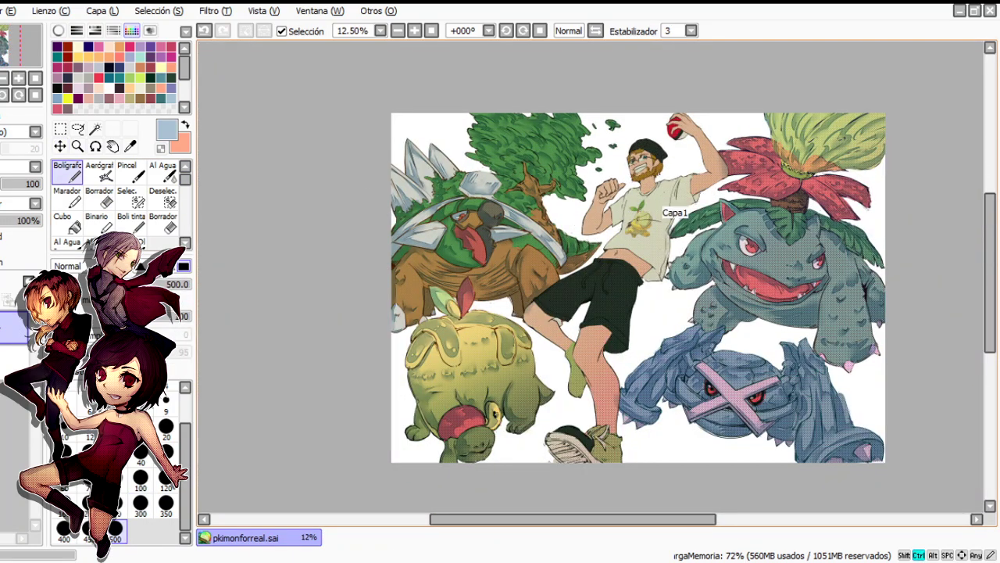
click(3, 329)
click(3, 329)
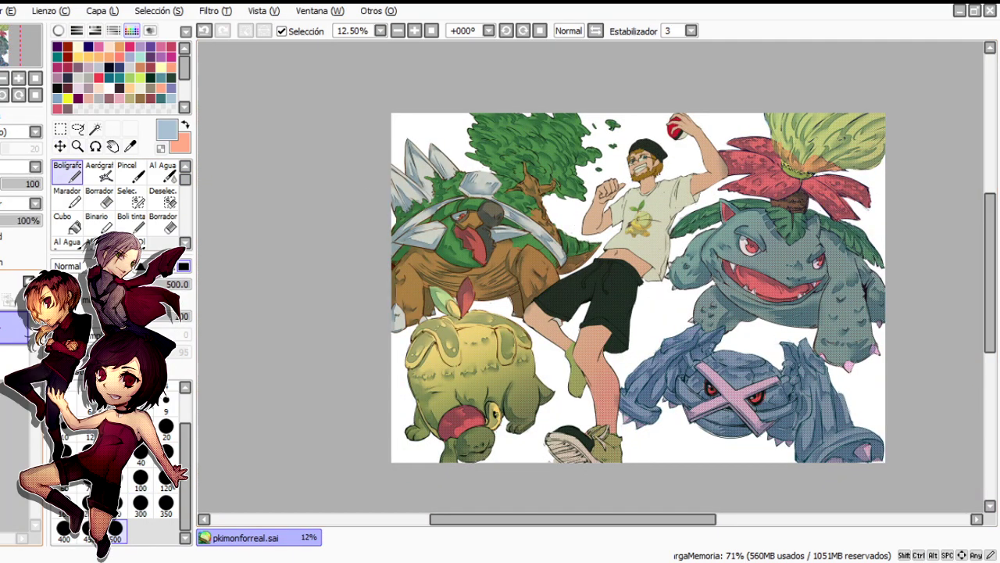
Shade the trainer's hair, beard and shadowed cheek with pen and watercolor
scroll(561, 267, up, 1)
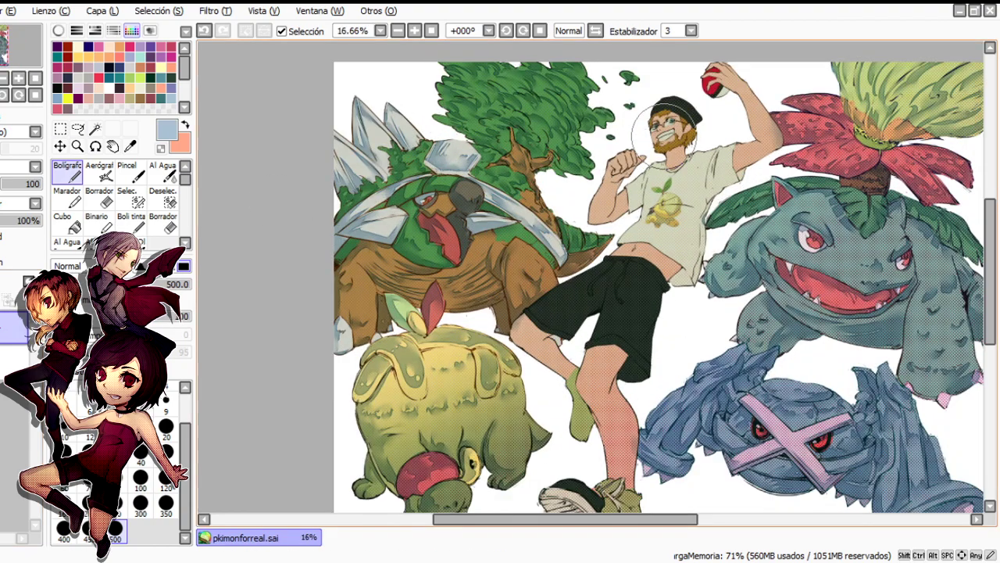
scroll(663, 133, up, 1)
click(162, 171)
click(67, 172)
scroll(694, 79, up, 3)
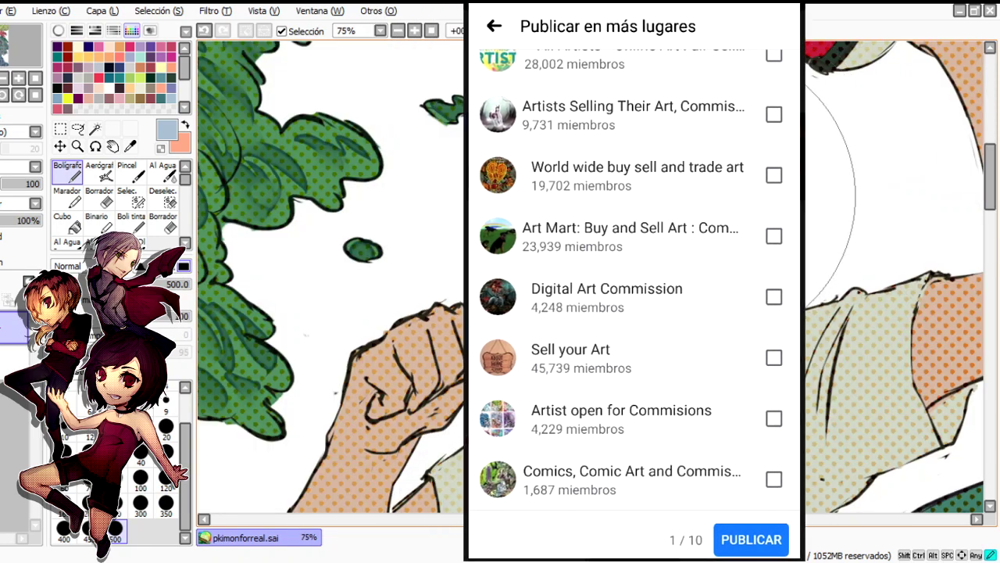
scroll(658, 197, down, 1)
click(163, 172)
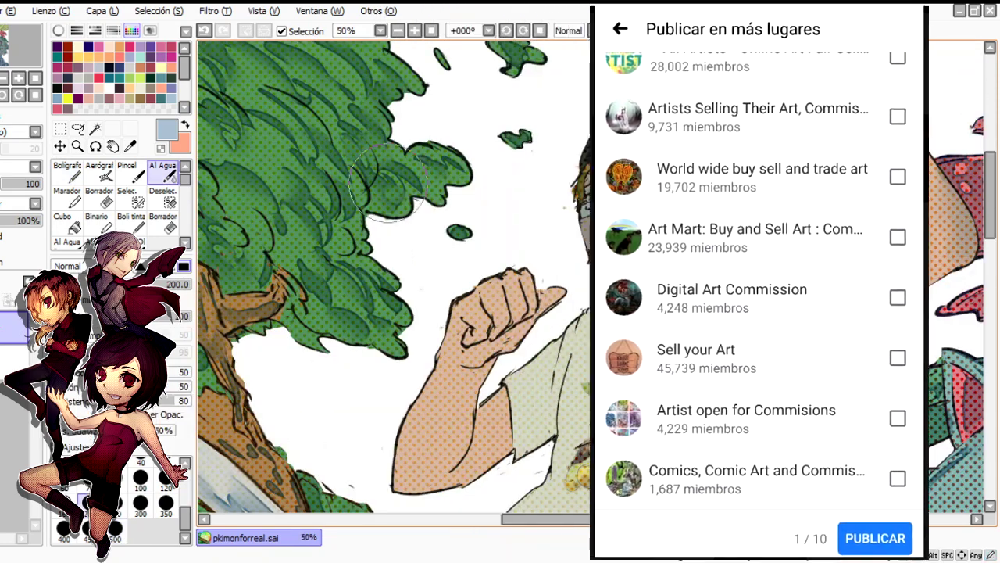
key(n)
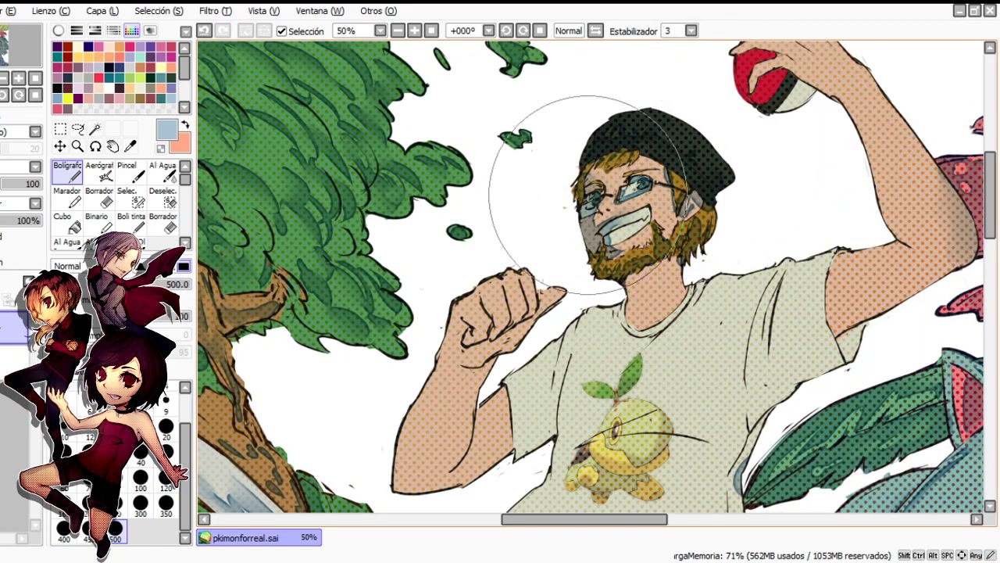
key(c)
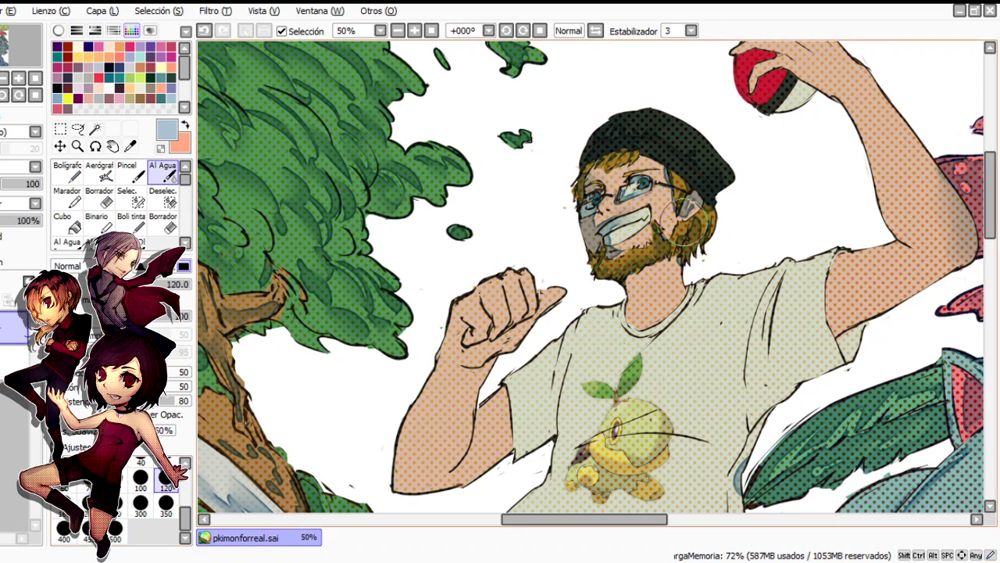
Refine the shading on the trainer's hair, beard and teeth with eraser, watercolor and pen
key(e)
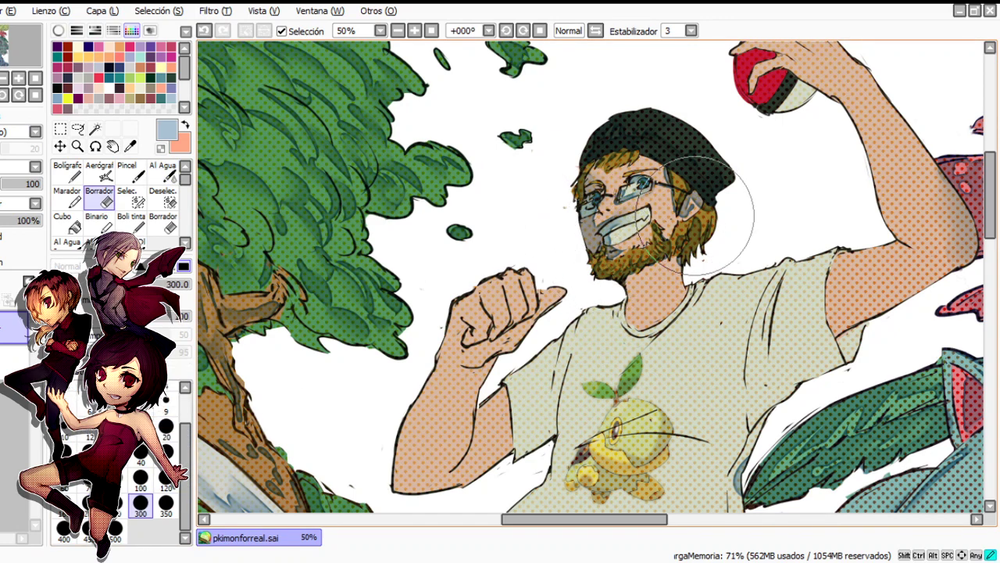
key(c)
key(e)
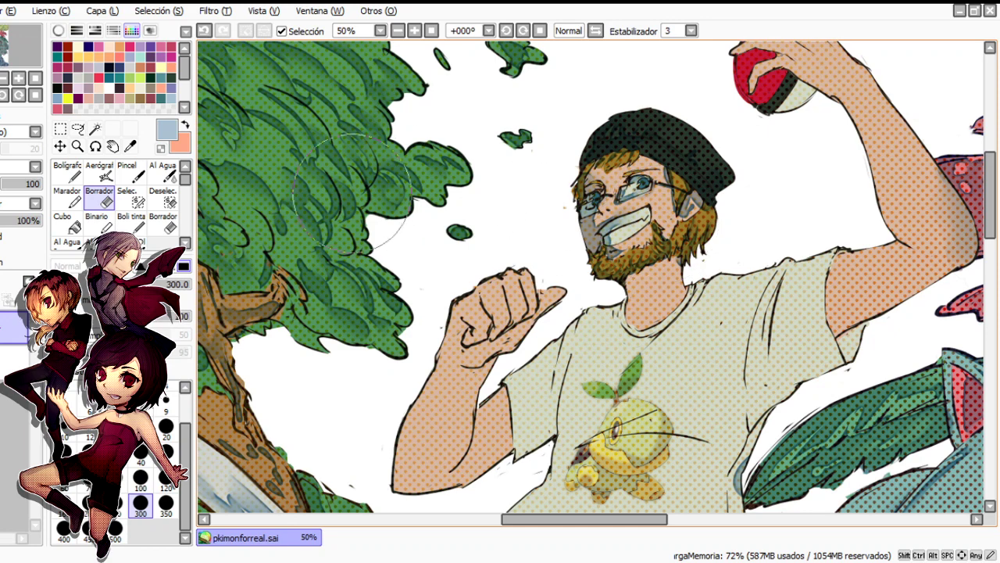
key(n)
key(c)
key(e)
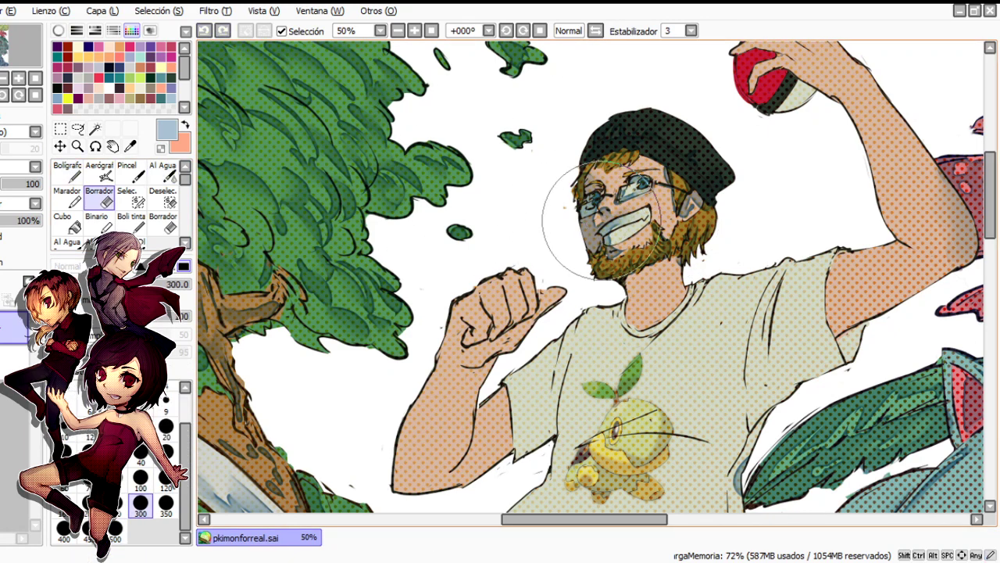
Refine the shadow on the trainer's cheek and around the glasses, alternating watercolor, pen and eraser
key(c)
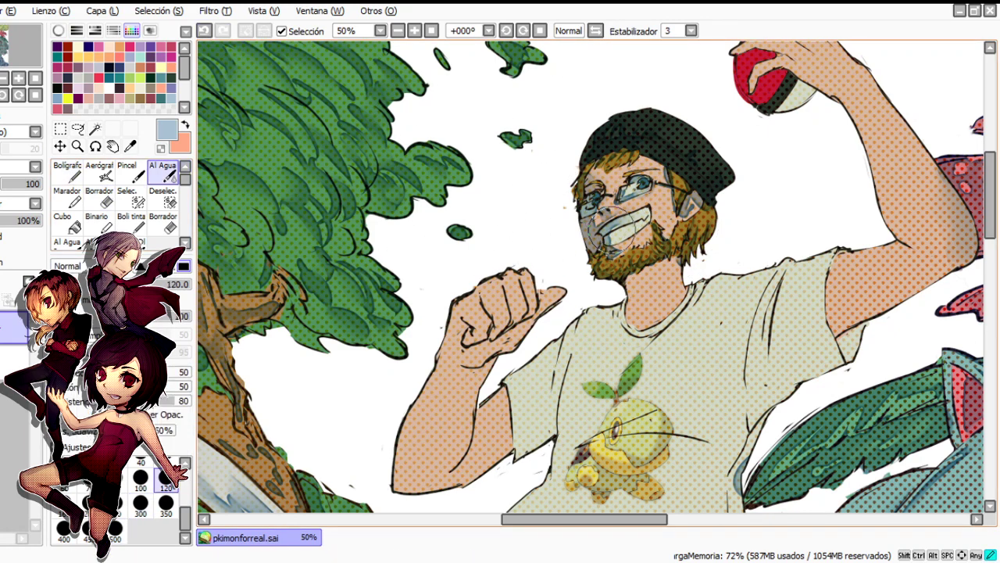
key(e)
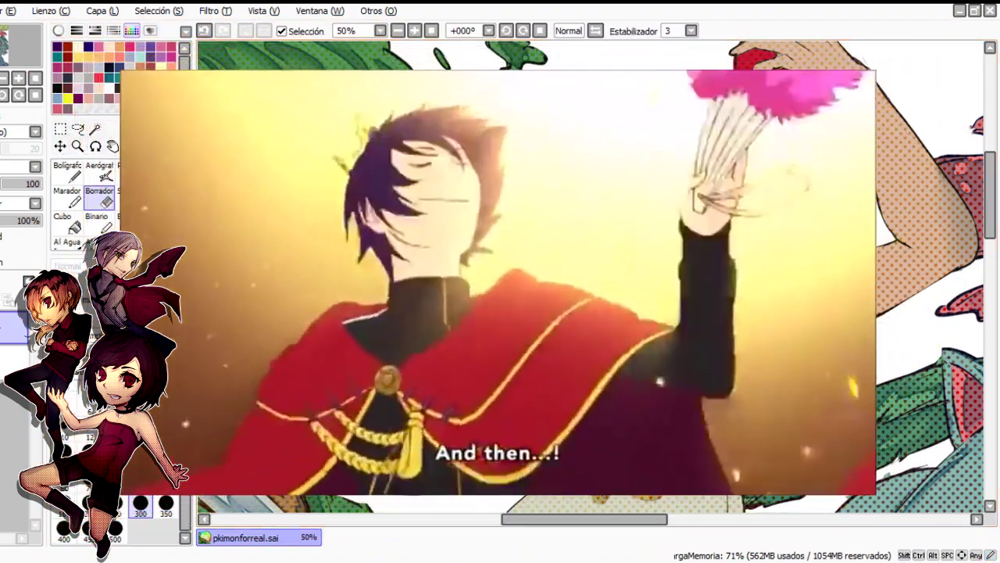
key(n)
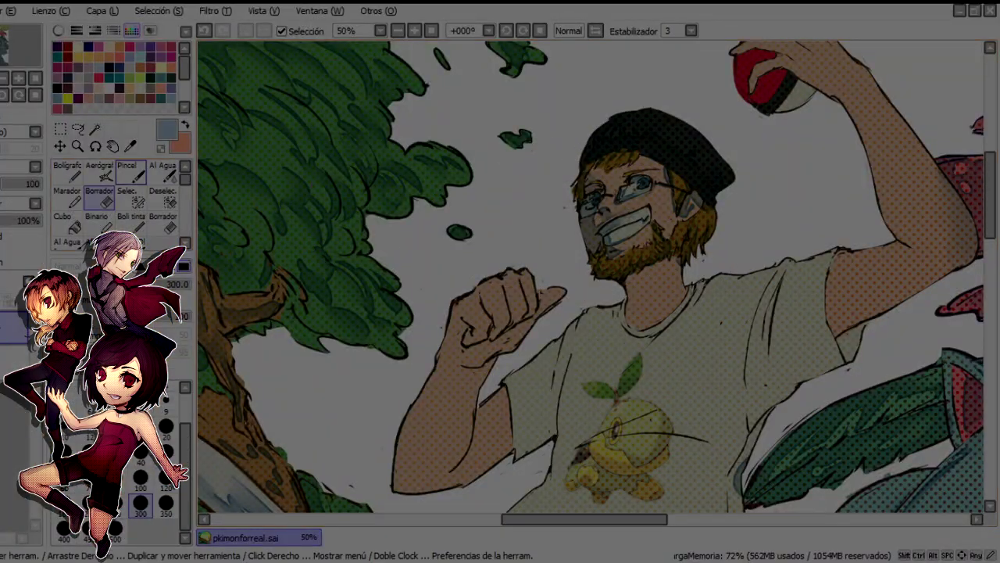
key(e)
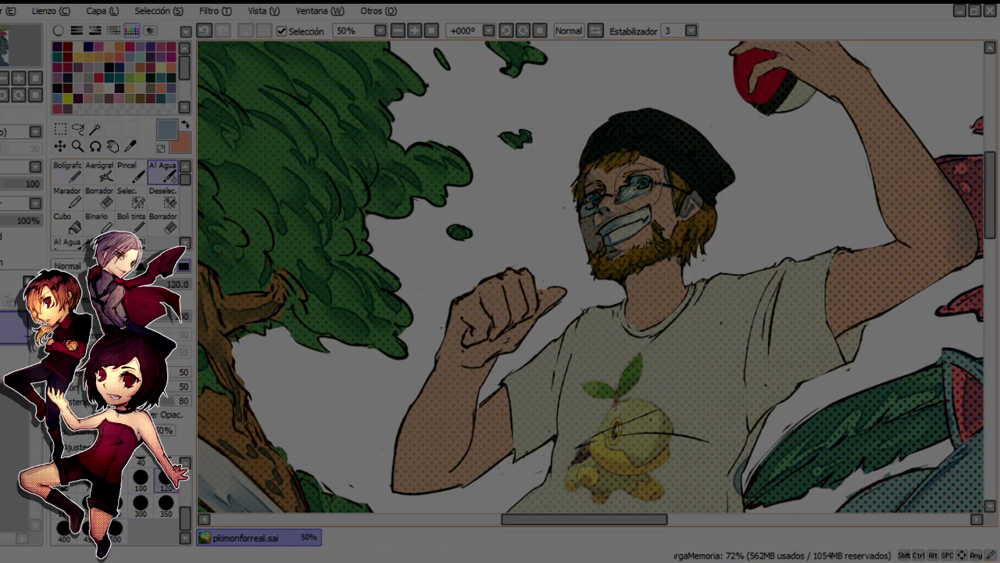
key(c)
key(e)
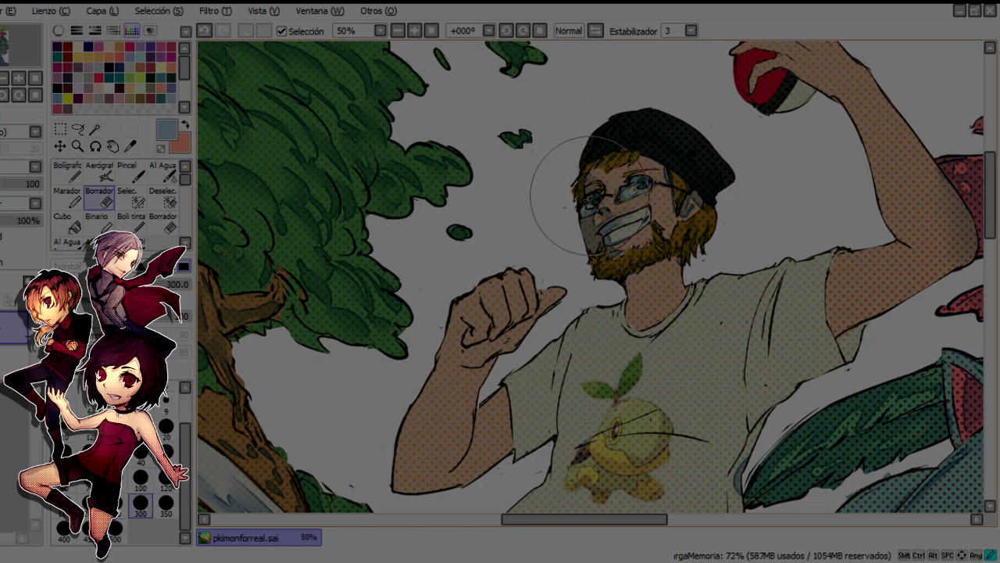
Shade the trainer's ear and the face edge beside the hair with watercolor, pen and eraser
scroll(545, 166, up, 1)
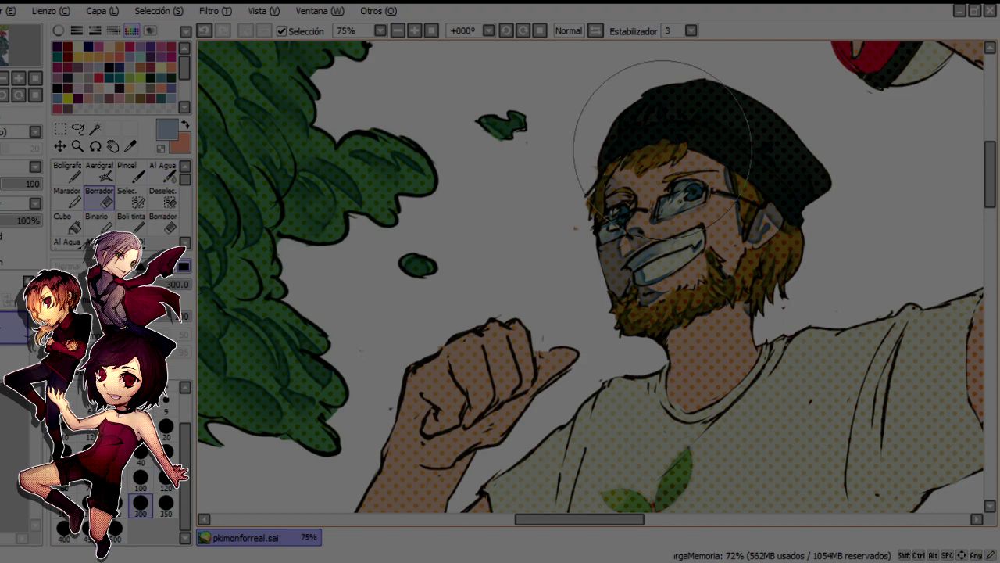
key(c)
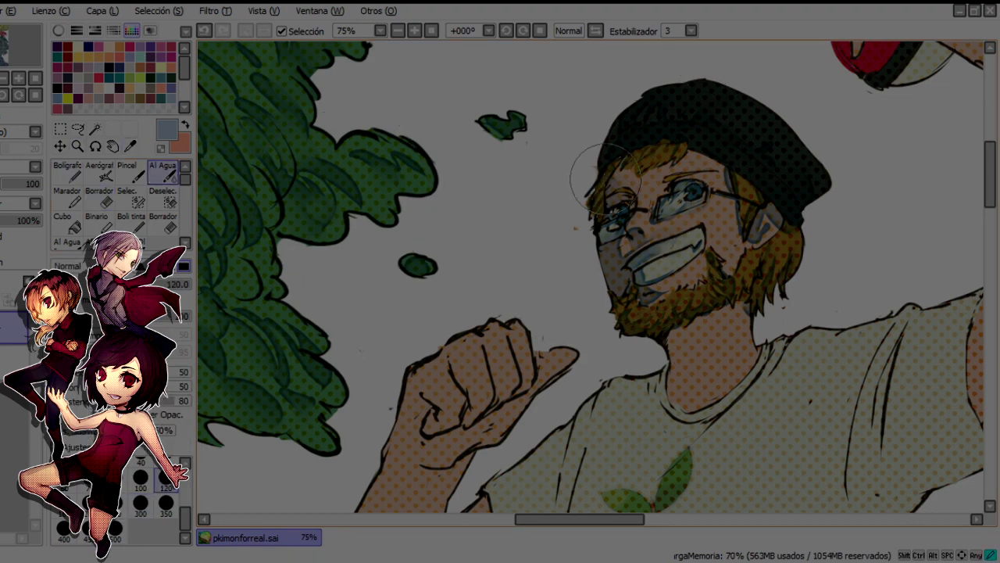
key(n)
scroll(672, 317, down, 1)
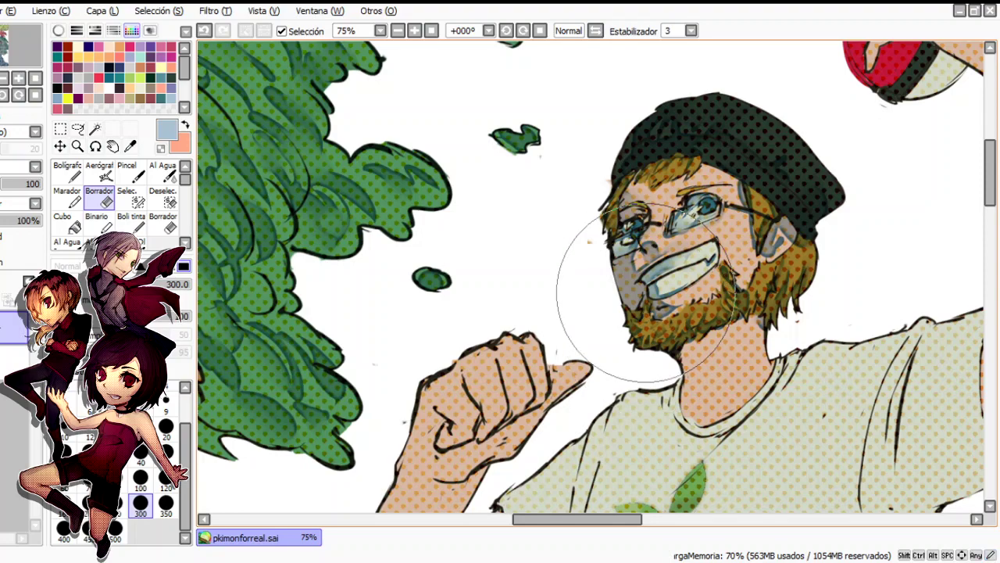
scroll(592, 224, up, 1)
scroll(770, 258, down, 1)
key(c)
key(e)
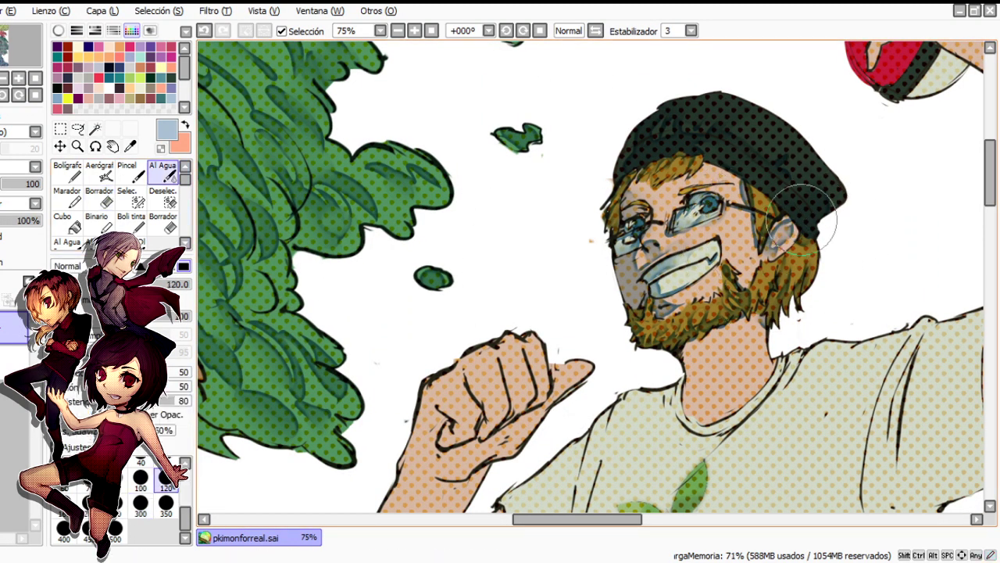
Strengthen and soften the shadows inside the trainer's ear with pen, eraser and watercolor
key(n)
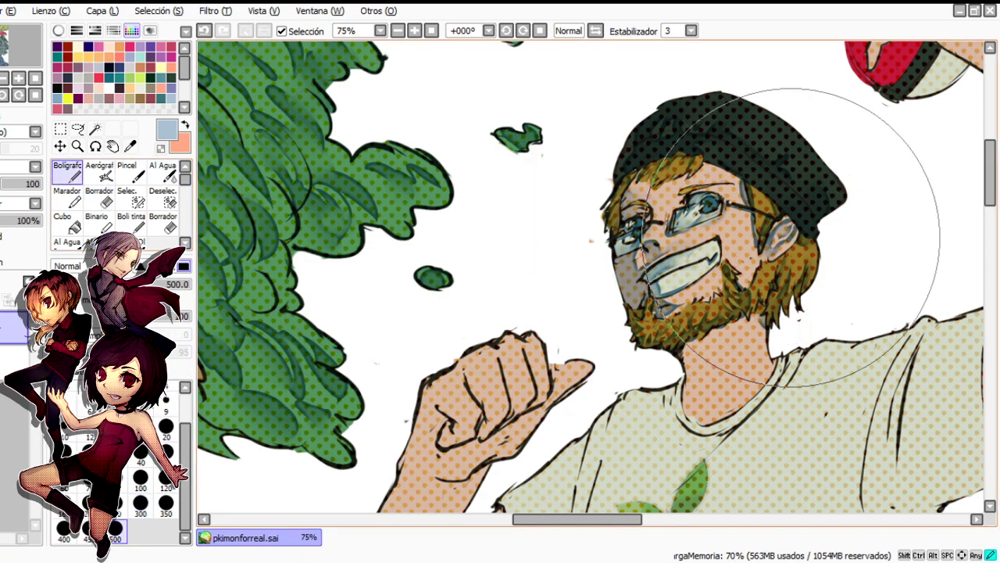
click(162, 173)
key(e)
click(163, 173)
key(e)
key(c)
Add shadow on the trainer's forehead under the fringe and soften it with eraser and watercolor
scroll(869, 235, down, 5)
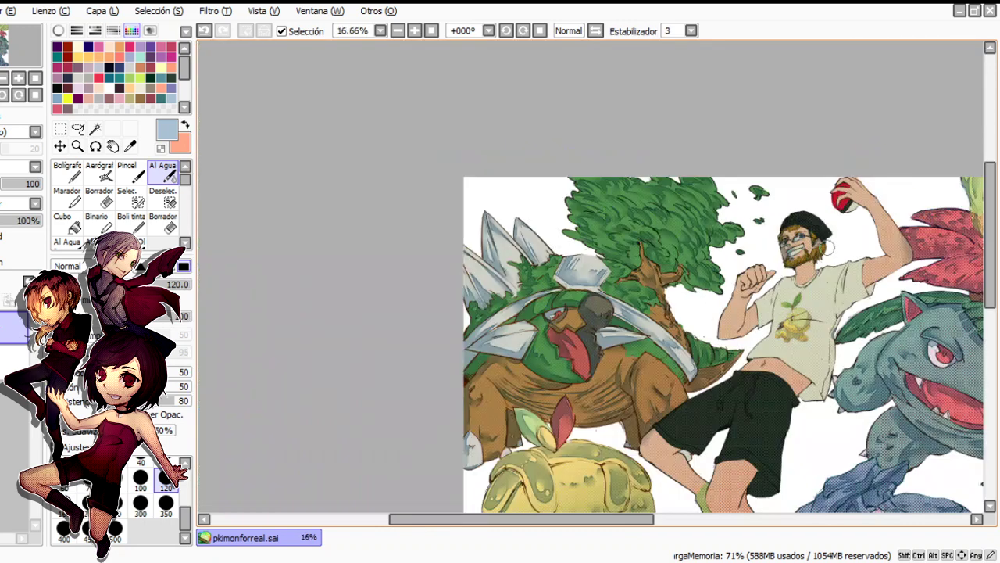
scroll(891, 244, up, 5)
key(n)
key(e)
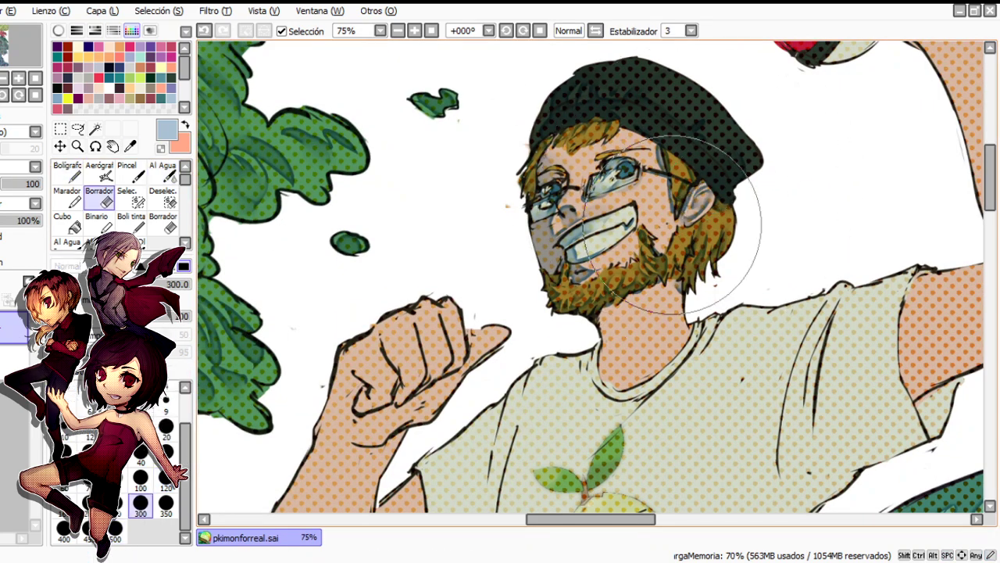
key(c)
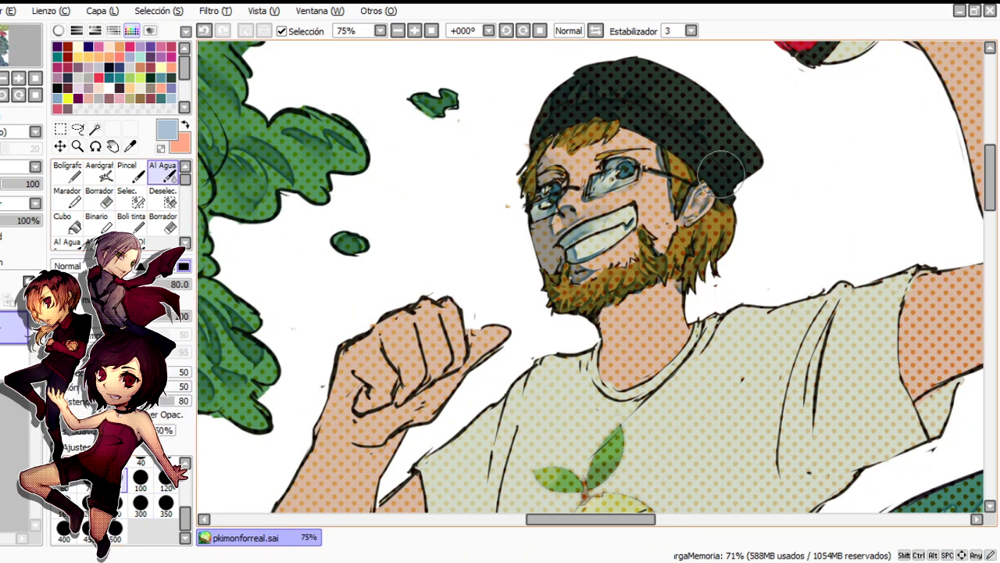
Shade the trainer's neck, clenched fist, lowered forearm and adjoining sleeve with watercolor, pen and eraser
drag(722, 173, 719, 172)
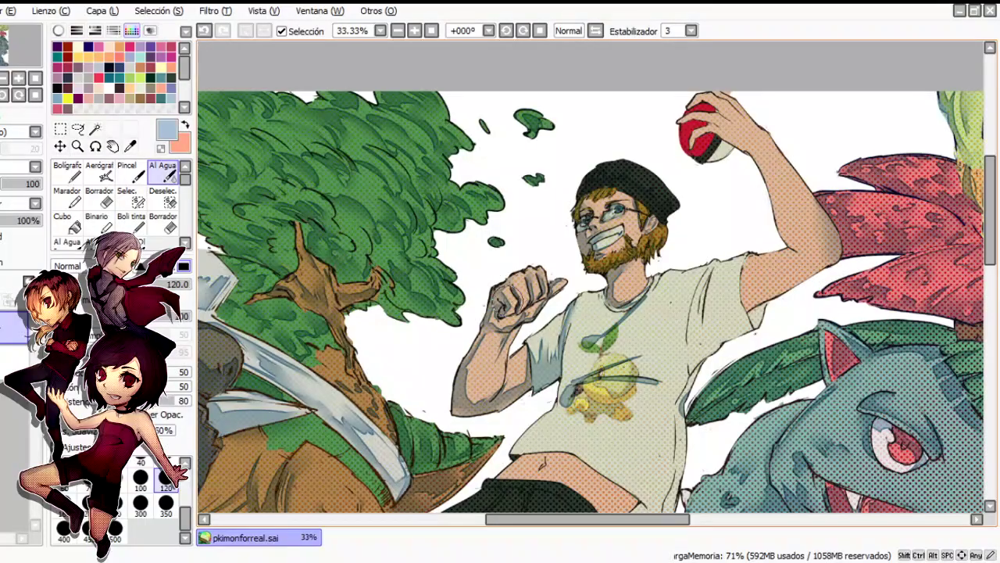
click(68, 171)
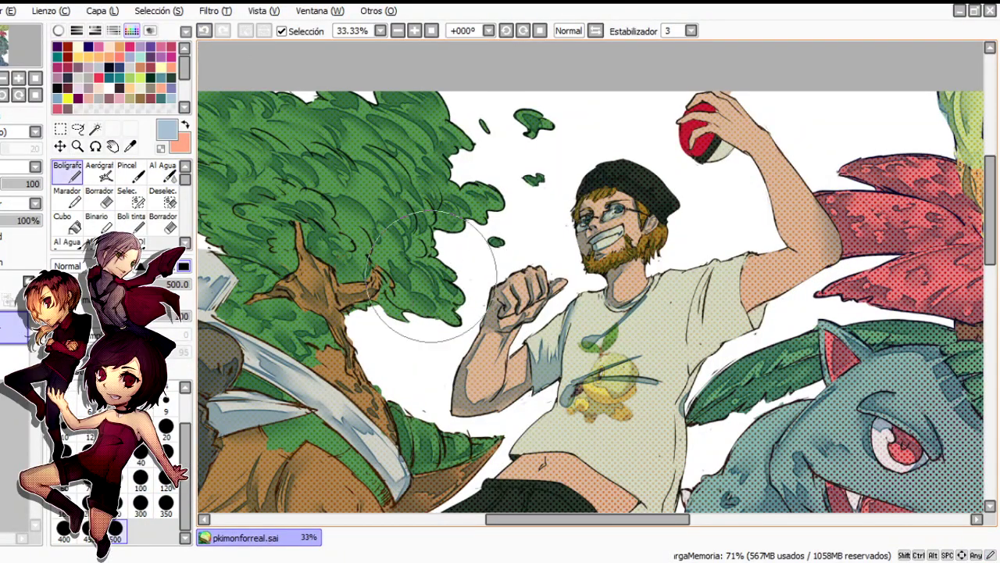
key(e)
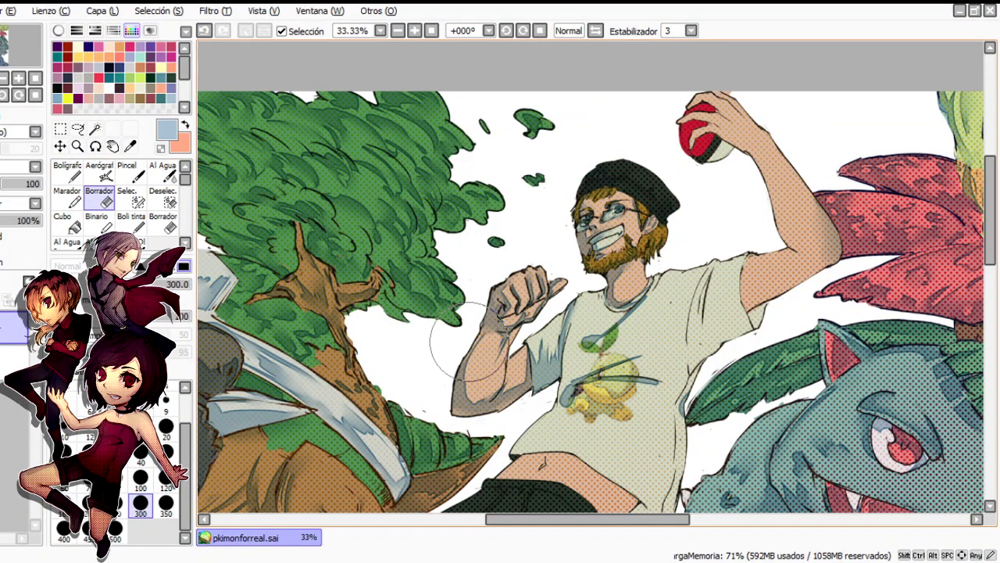
scroll(469, 367, down, 1)
scroll(463, 376, up, 1)
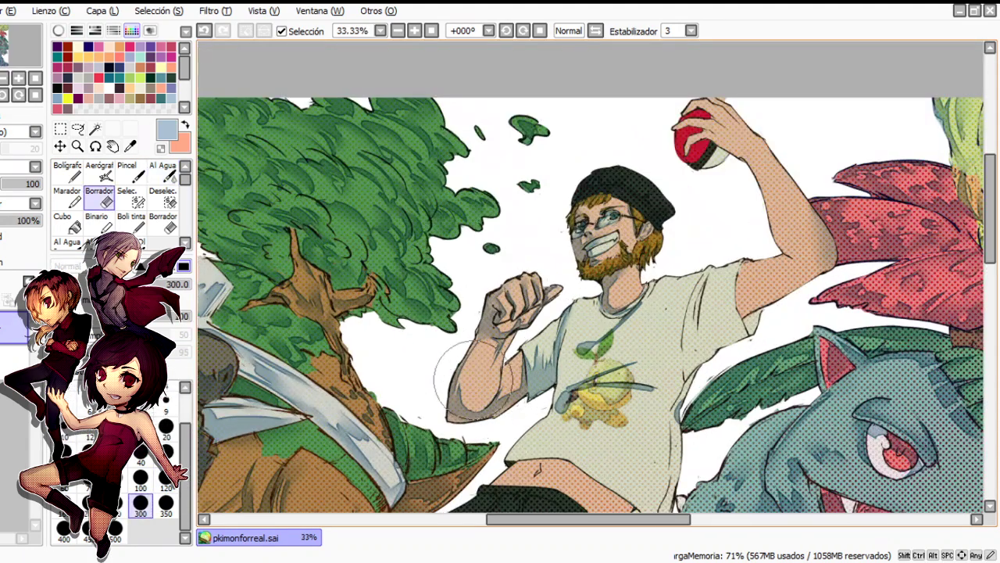
click(163, 170)
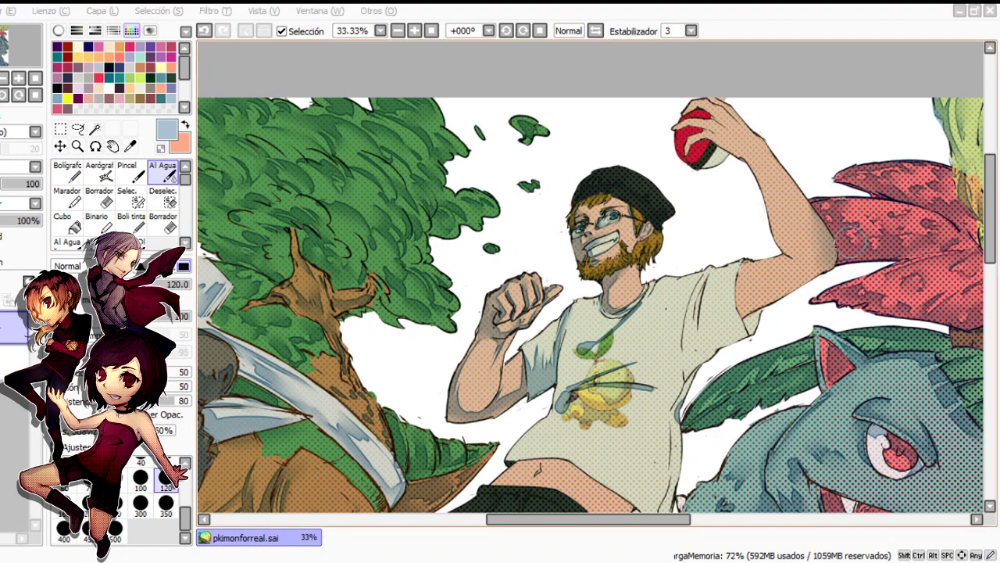
Shade the front of the trainer's shirt along its hem, sides and collar with pen and watercolor
scroll(469, 305, up, 3)
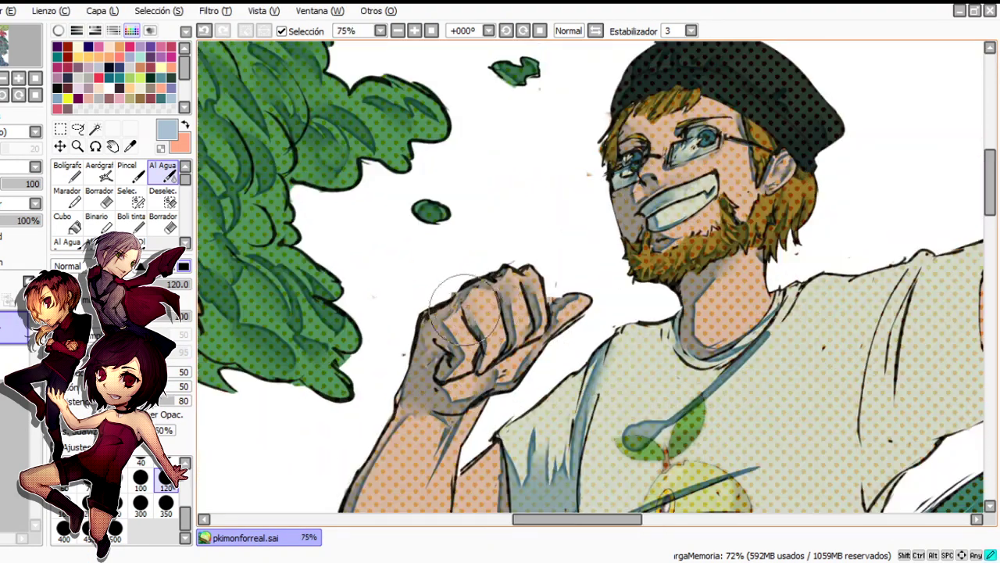
scroll(501, 297, down, 3)
scroll(494, 305, up, 3)
scroll(471, 309, down, 2)
click(69, 174)
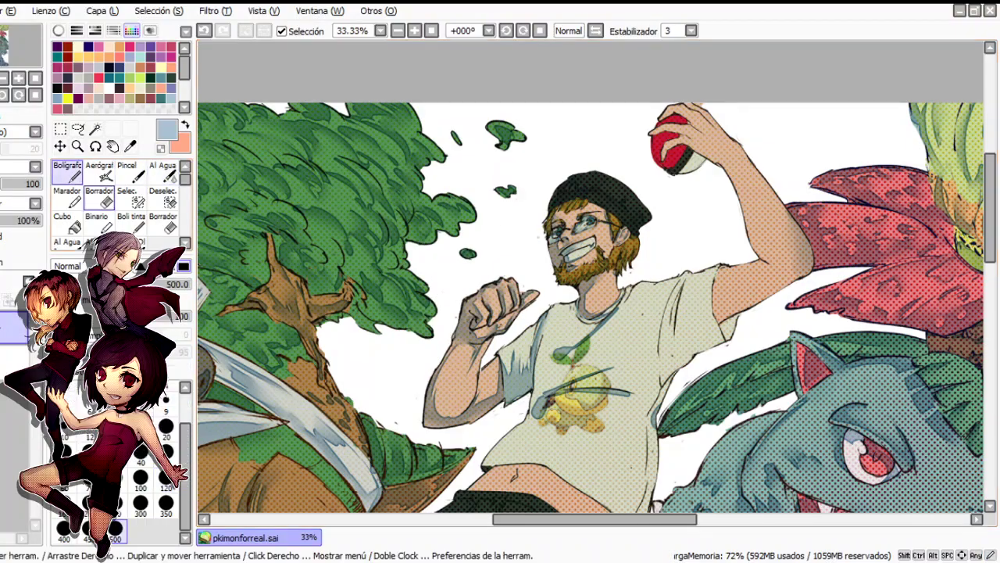
scroll(450, 346, up, 1)
scroll(461, 258, down, 2)
scroll(461, 329, up, 1)
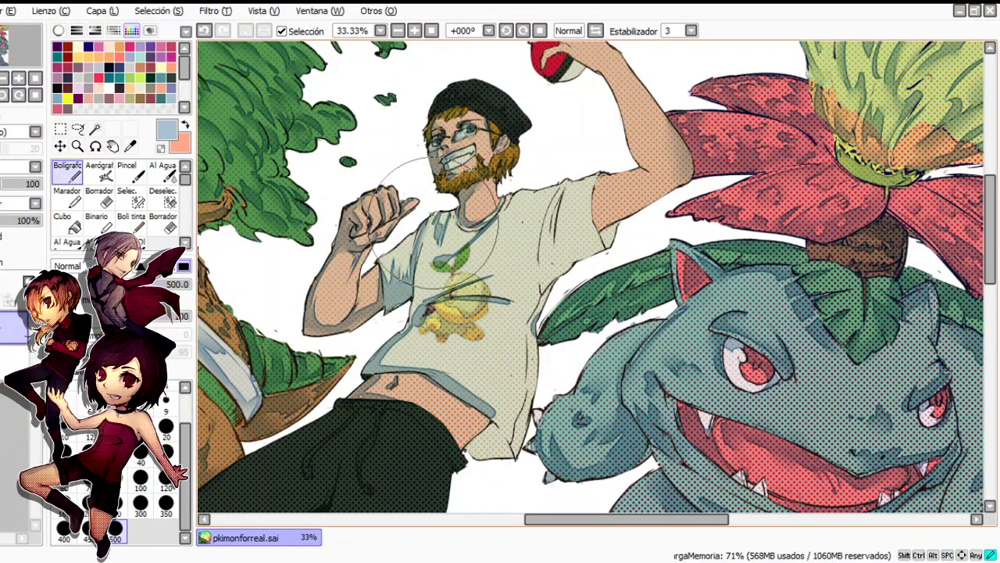
Paint fold shadows across the shirt's chest around the Turtwig print, blending them with eraser and watercolor
key(e)
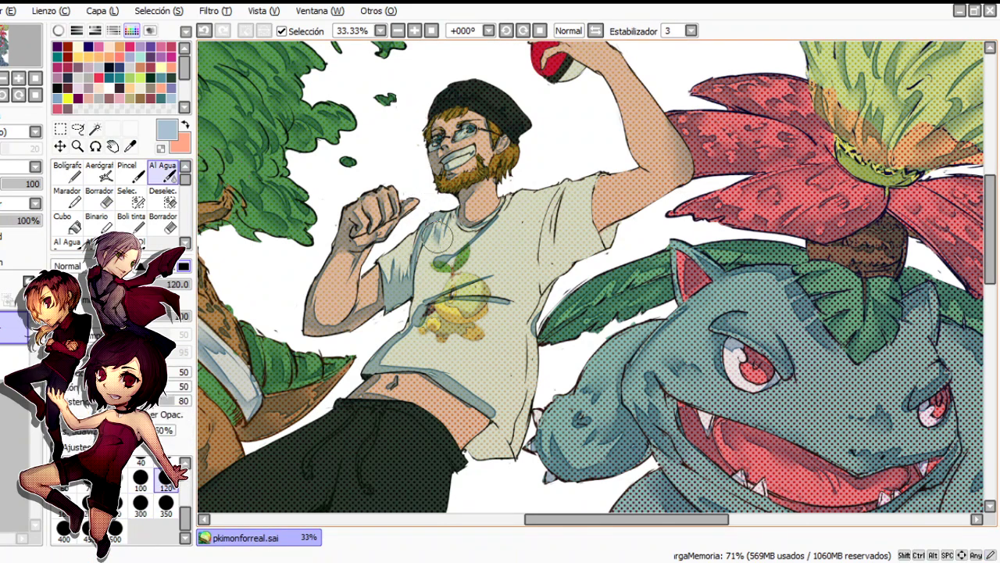
key(c)
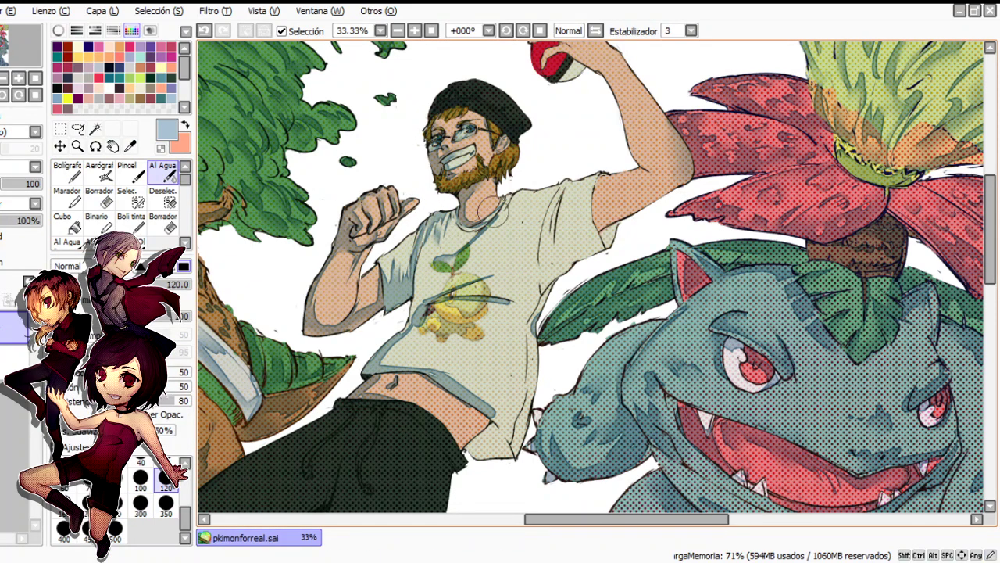
key(e)
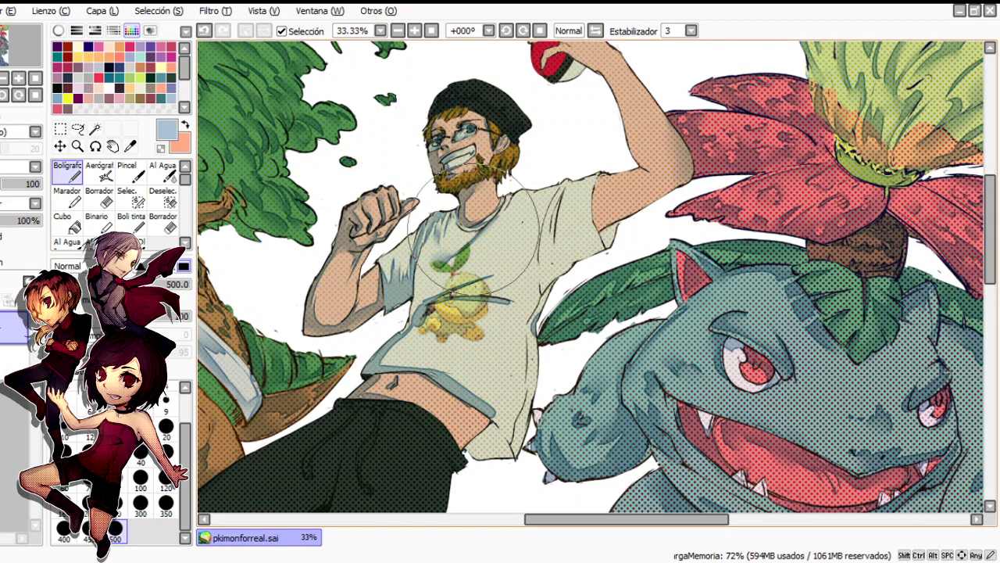
key(c)
key(e)
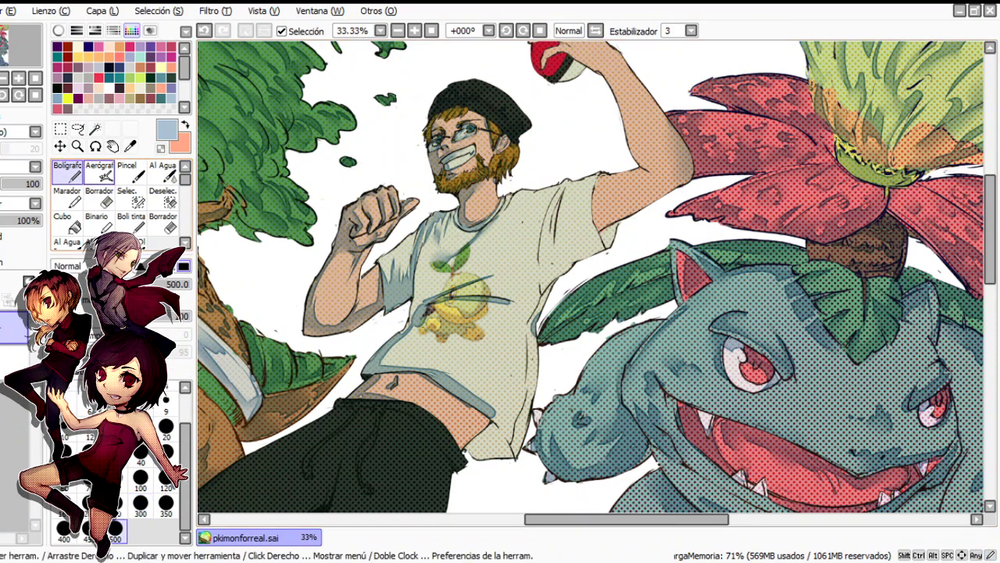
key(c)
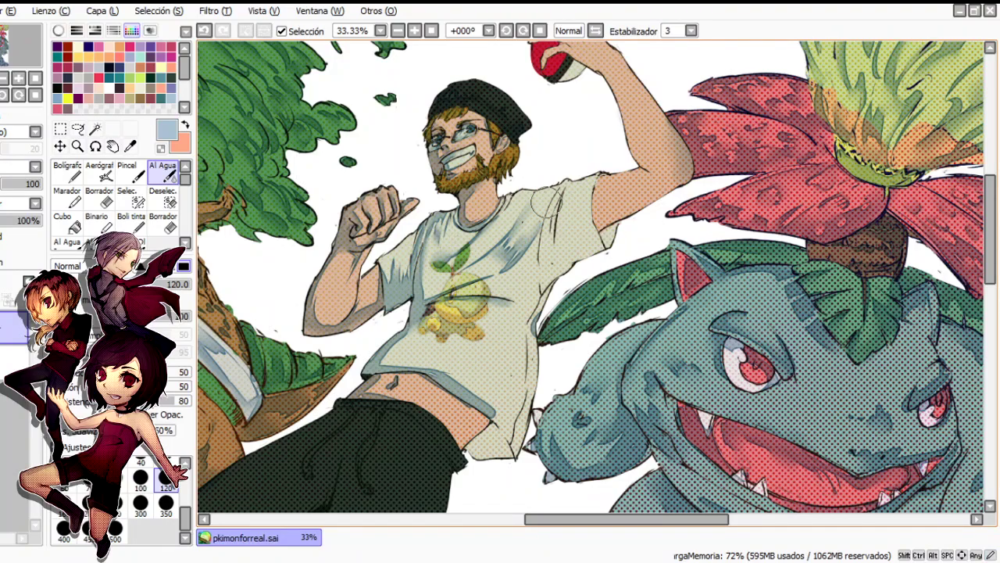
key(e)
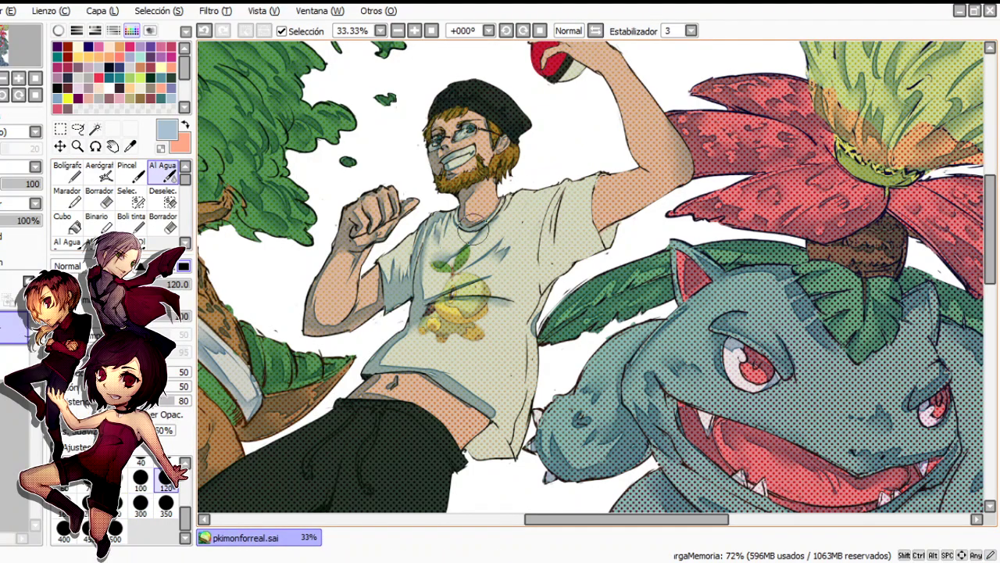
Shade the sleeve of the raised arm and the shirt's side folds with pen and eraser
key(n)
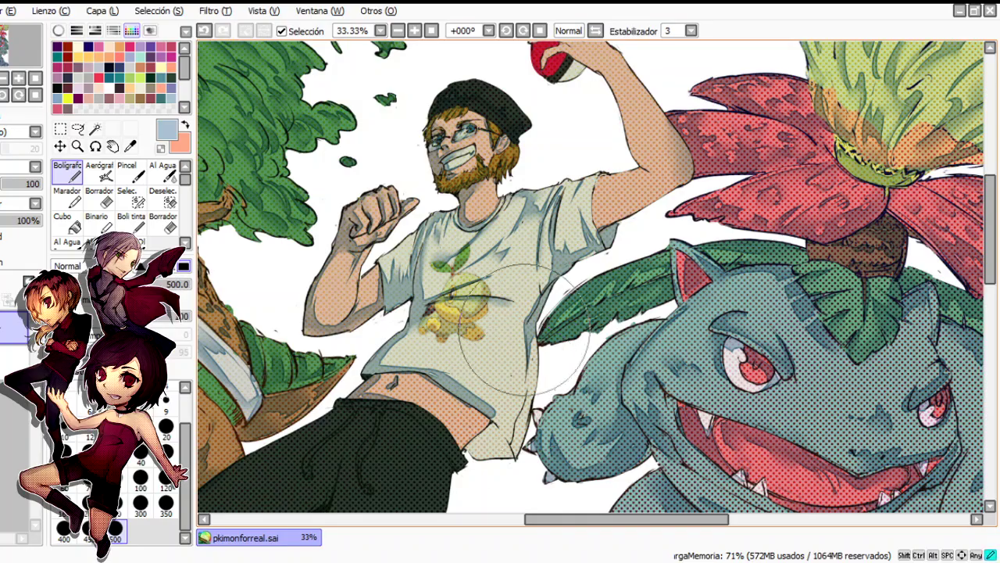
key(e)
scroll(452, 231, down, 1)
scroll(452, 234, up, 2)
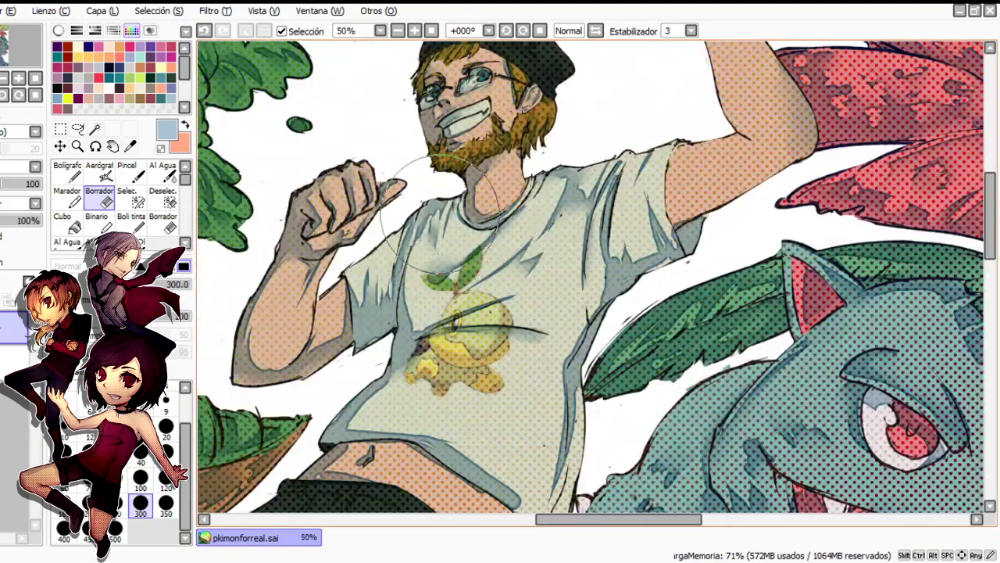
key(n)
scroll(446, 230, up, 2)
scroll(438, 226, down, 3)
Shade the hanging corner of the shirt hem with pen, eraser and watercolor
drag(433, 233, 403, 168)
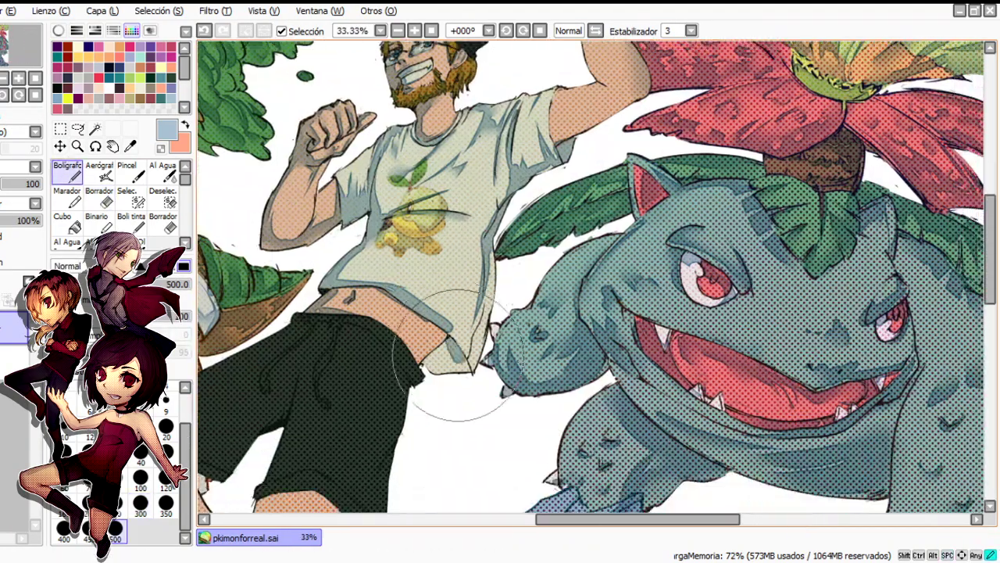
key(c)
click(99, 198)
mouse_move(435, 313)
mouse_down()
mouse_move(354, 263)
mouse_move(435, 319)
mouse_up()
click(162, 172)
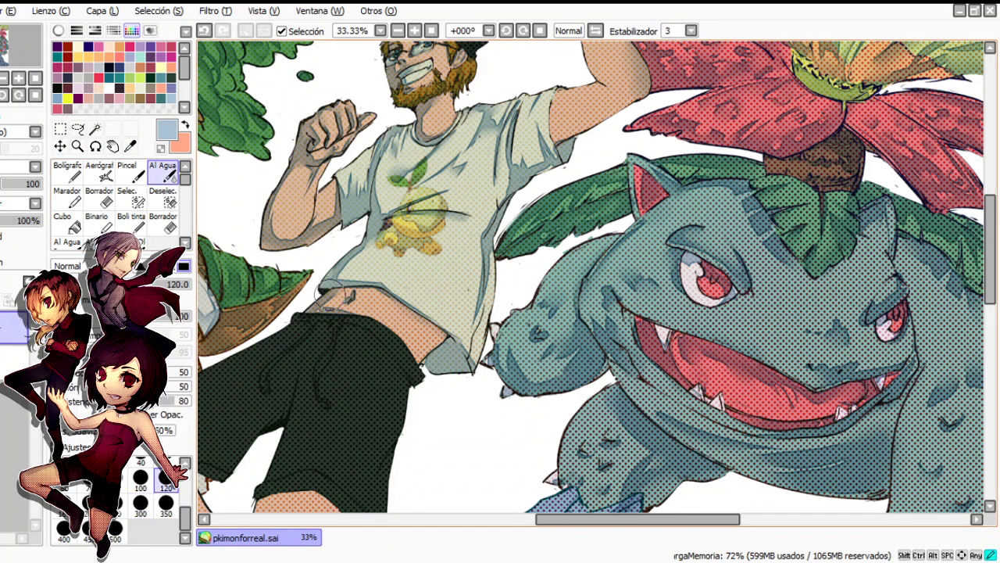
Add fold shadows over and below the Turtwig print on the shirt with eraser, pen and watercolor
click(100, 198)
mouse_move(374, 220)
mouse_down()
mouse_move(389, 235)
mouse_move(414, 222)
mouse_move(408, 262)
mouse_move(461, 277)
mouse_up()
click(67, 172)
click(163, 172)
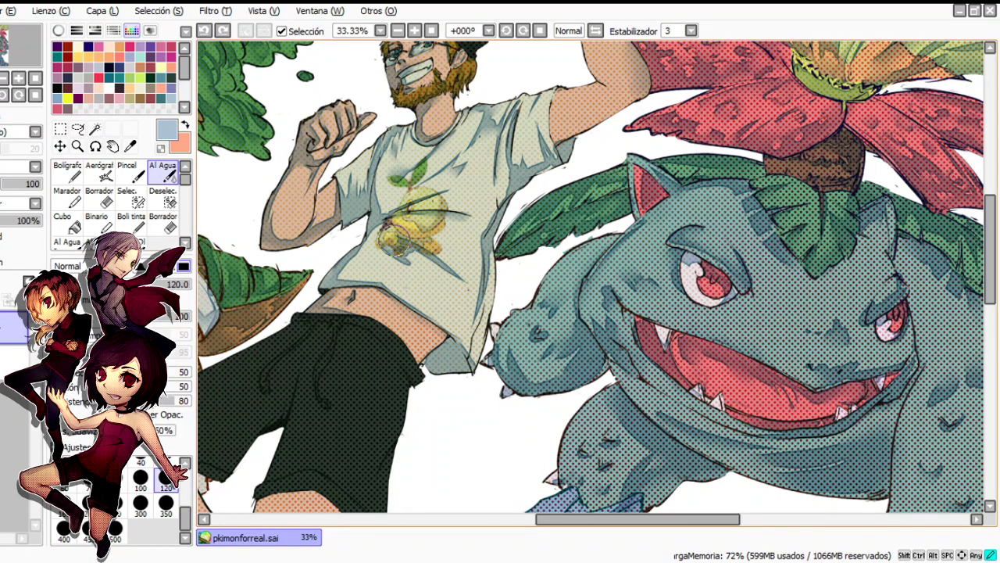
Clean the shadows off the lower part of the Turtwig print and refine the fold beside it
key(e)
key(e)
click(99, 199)
drag(444, 285, 462, 275)
click(67, 172)
click(162, 172)
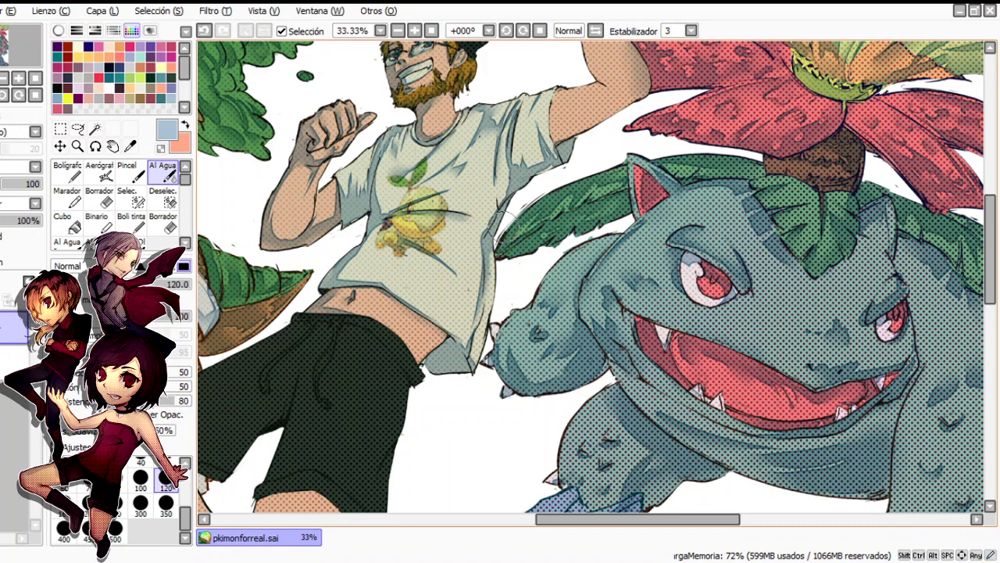
Soften the shadows along the shirt's lower side and hem corner with the eraser
key(e)
key(ctrl+z)
key(ctrl+y)
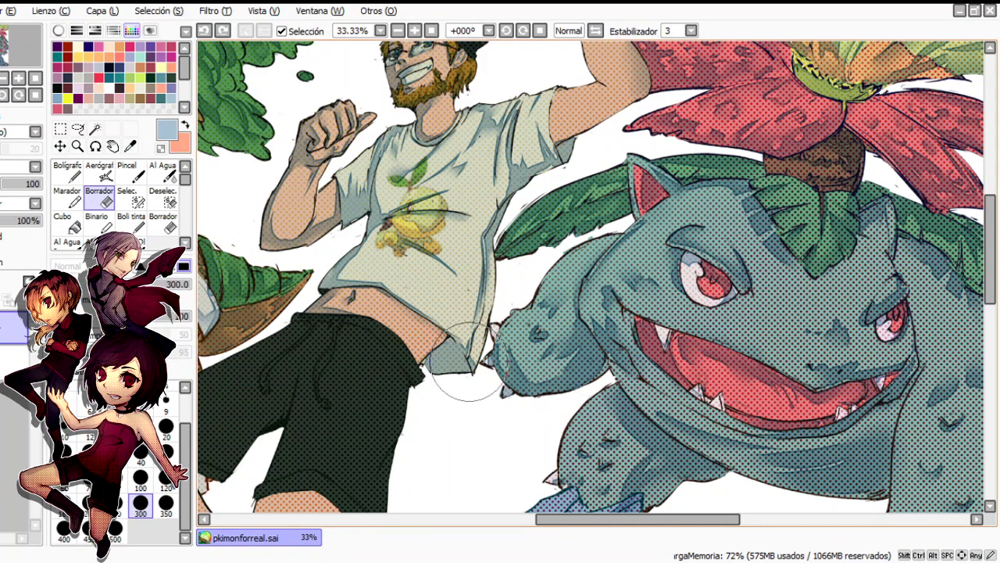
key(e)
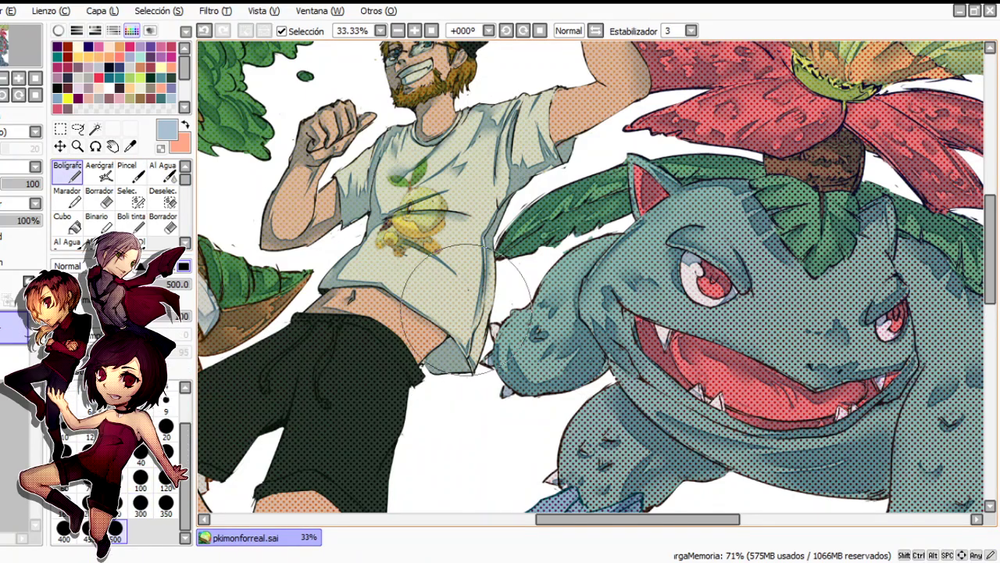
Refine the fold shadows along the shirt's side and hem with eraser, pen and watercolor
key(e)
click(67, 172)
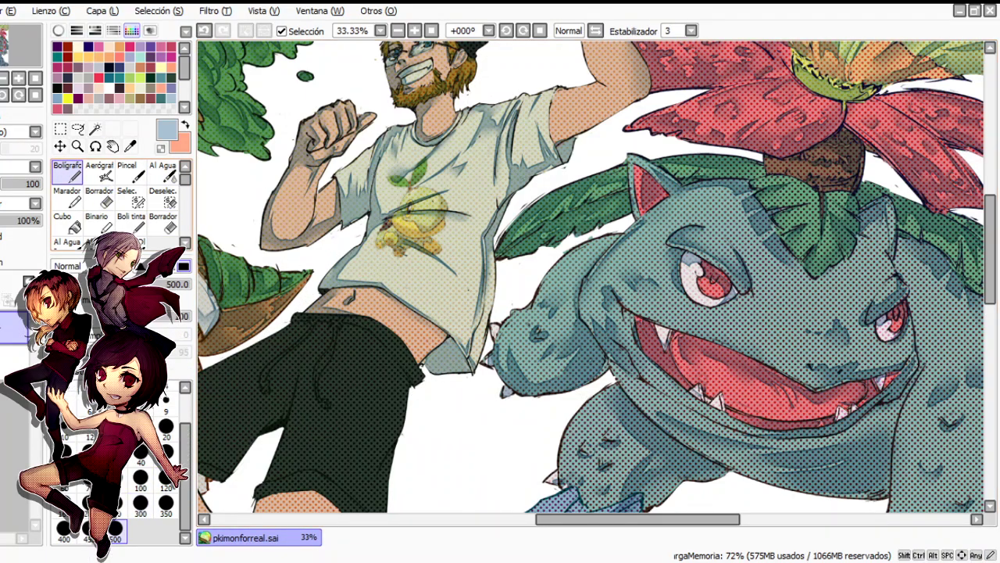
click(163, 172)
scroll(393, 243, down, 1)
scroll(536, 179, up, 1)
Shade the folds on the shirt's shoulder and the raised arm's sleeve with pen, watercolor and eraser
key(e)
key(e)
key(e)
key(n)
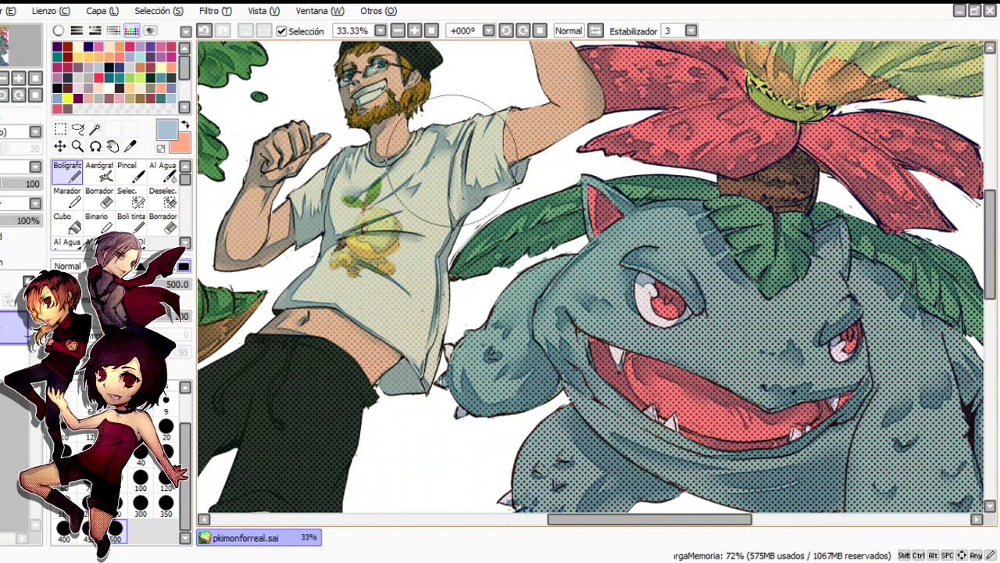
key(c)
key(e)
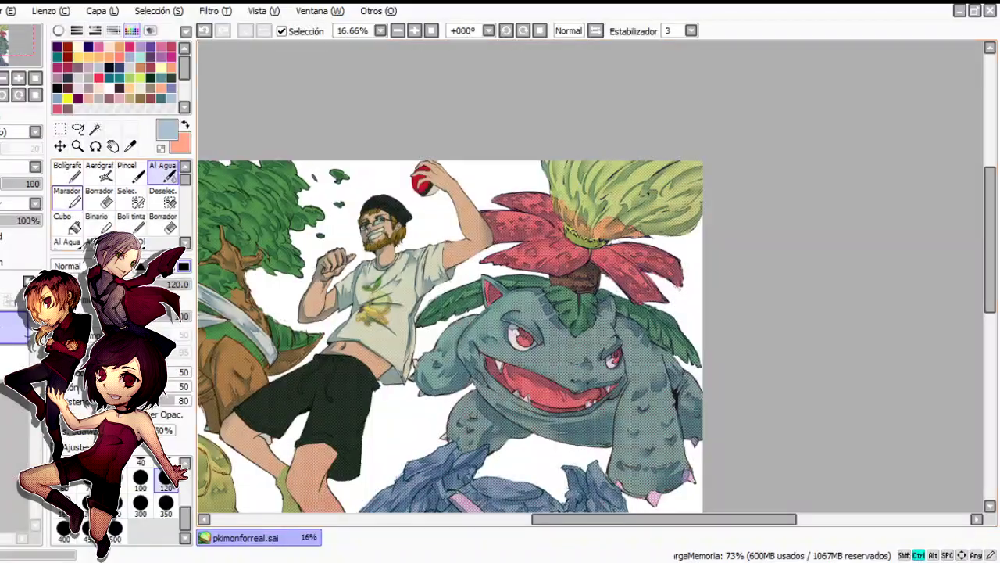
Add a shadow on the raised upper arm below the sleeve with pen, then trim and blend it
click(67, 171)
scroll(444, 247, up, 2)
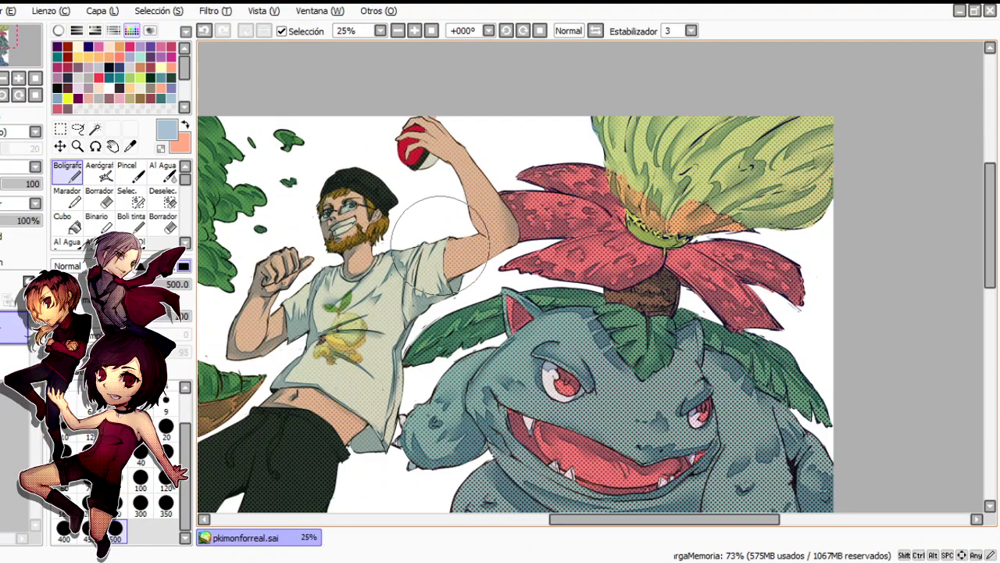
key(c)
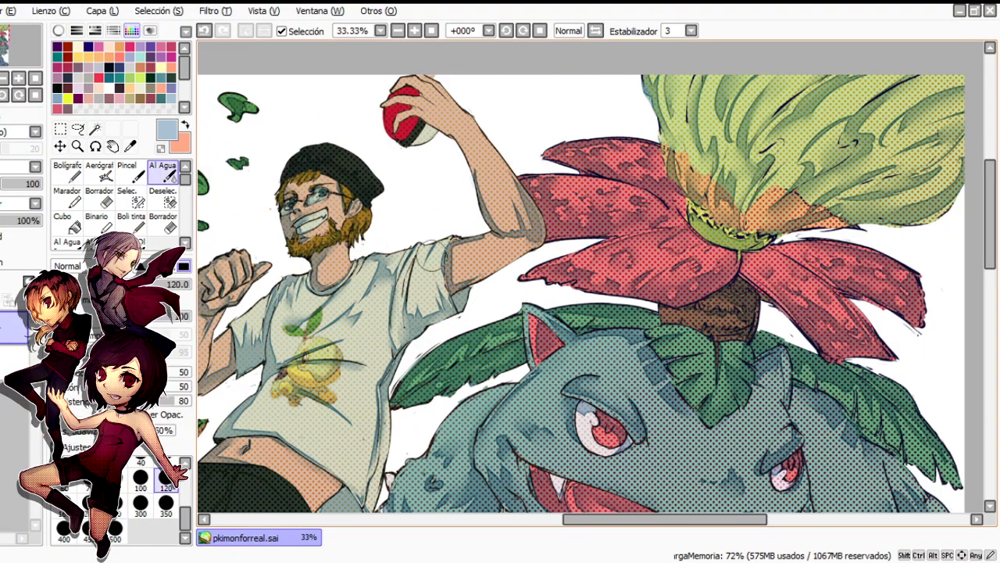
key(n)
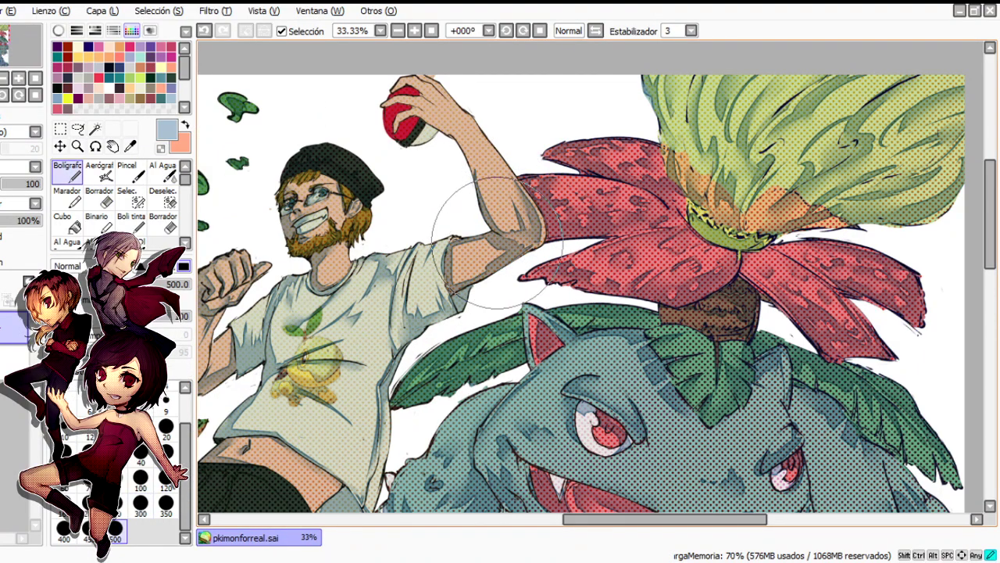
key(e)
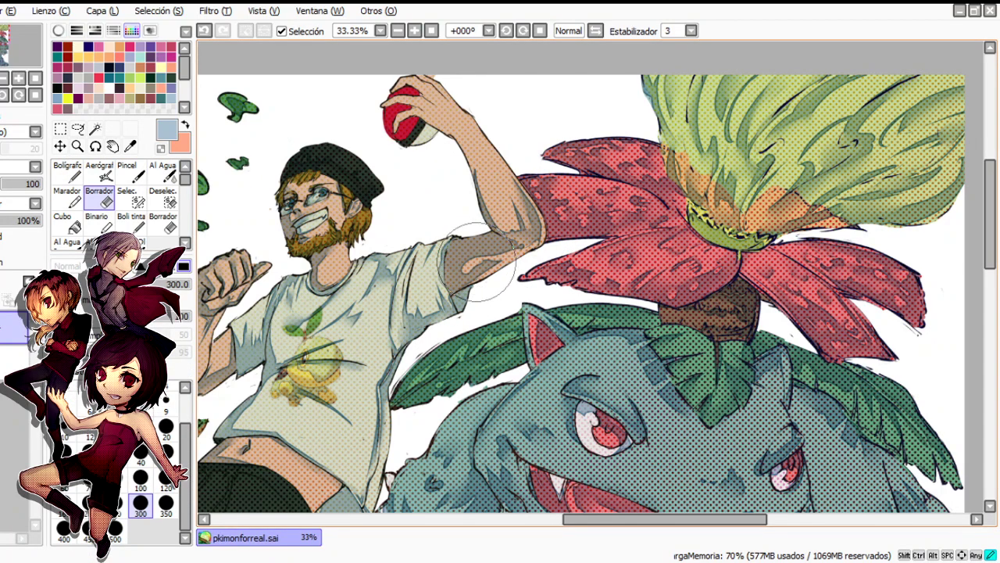
key(c)
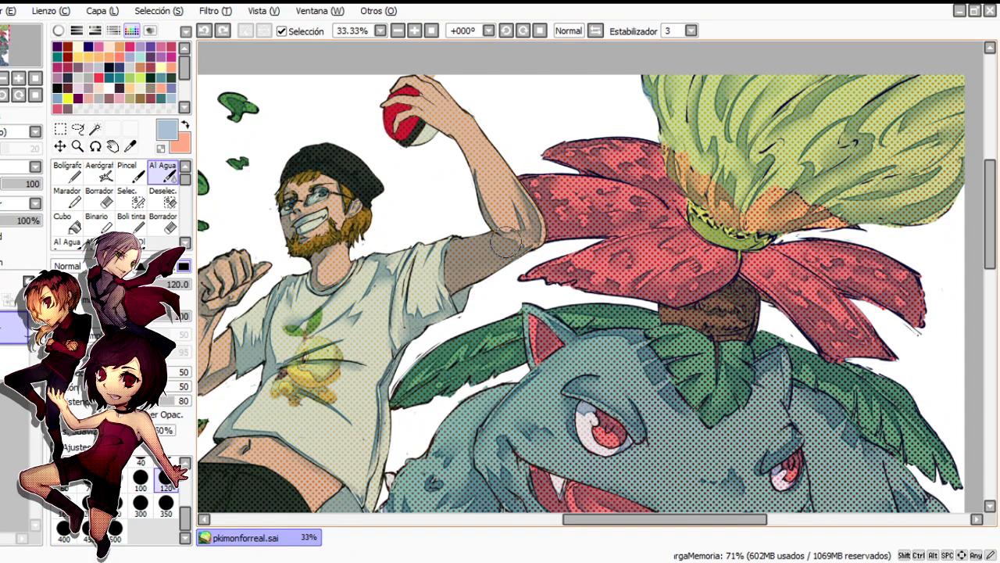
Blend the shadow from the raised upper arm into the elbow, checking it in the mirrored view
key(e)
key(c)
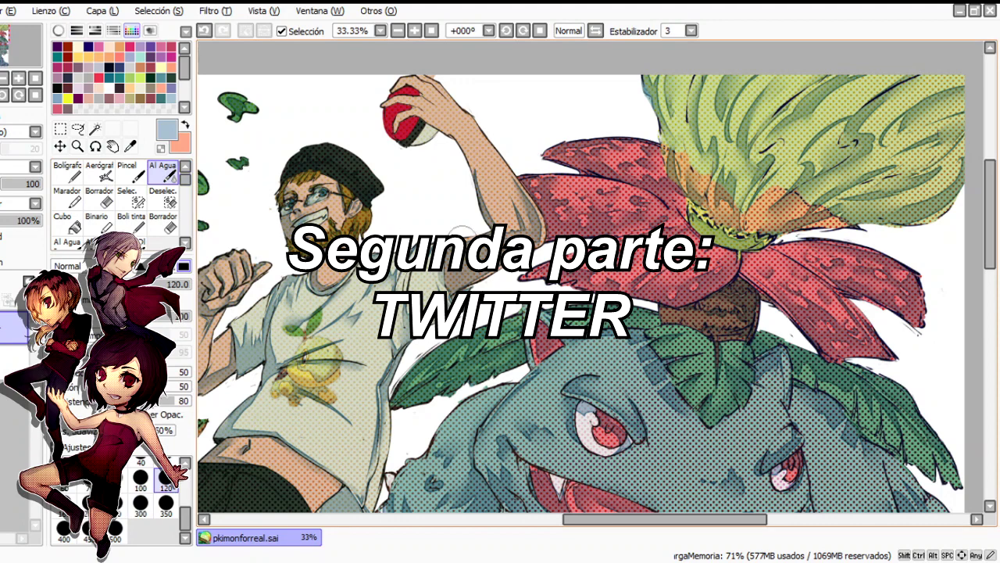
key(h)
key(e)
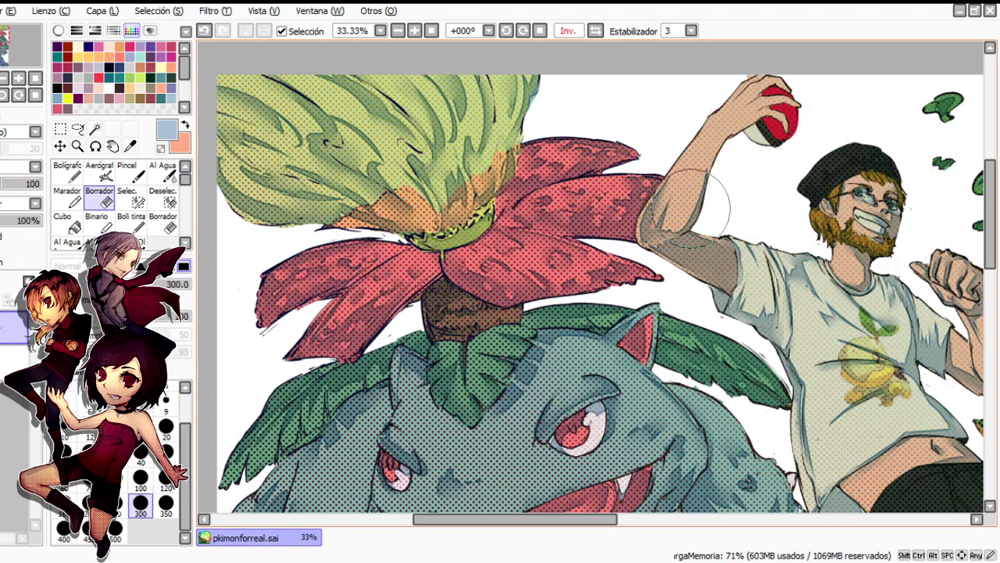
key(c)
key(h)
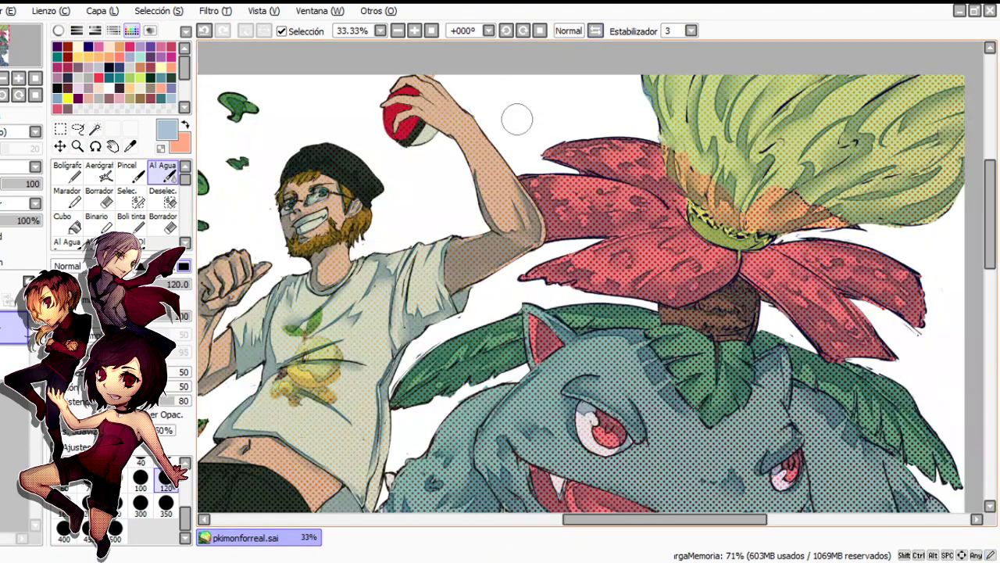
Soften the shadow edges around the raised arm's elbow and inner forearm with eraser and watercolor
key(e)
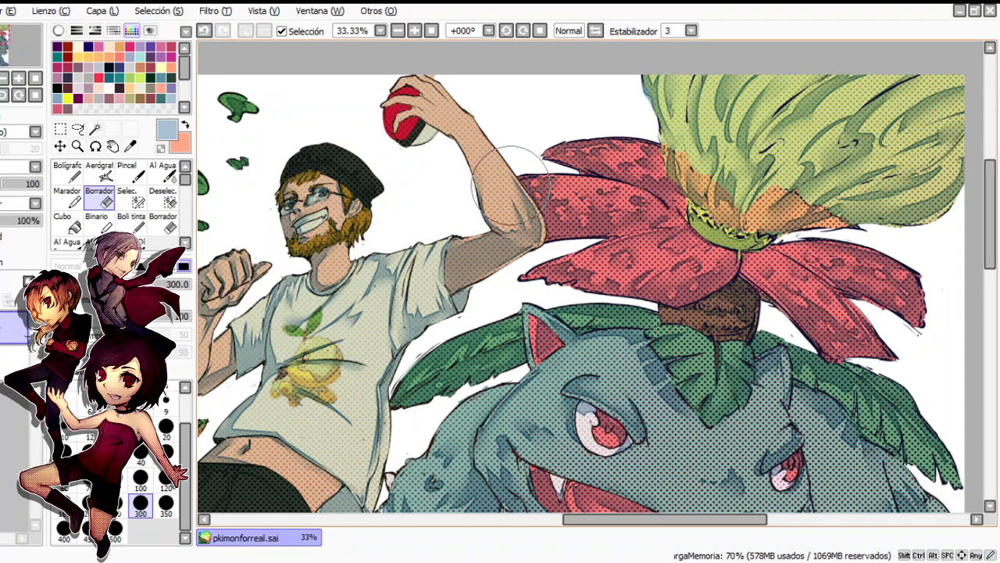
scroll(277, 212, down, 2)
scroll(512, 254, up, 2)
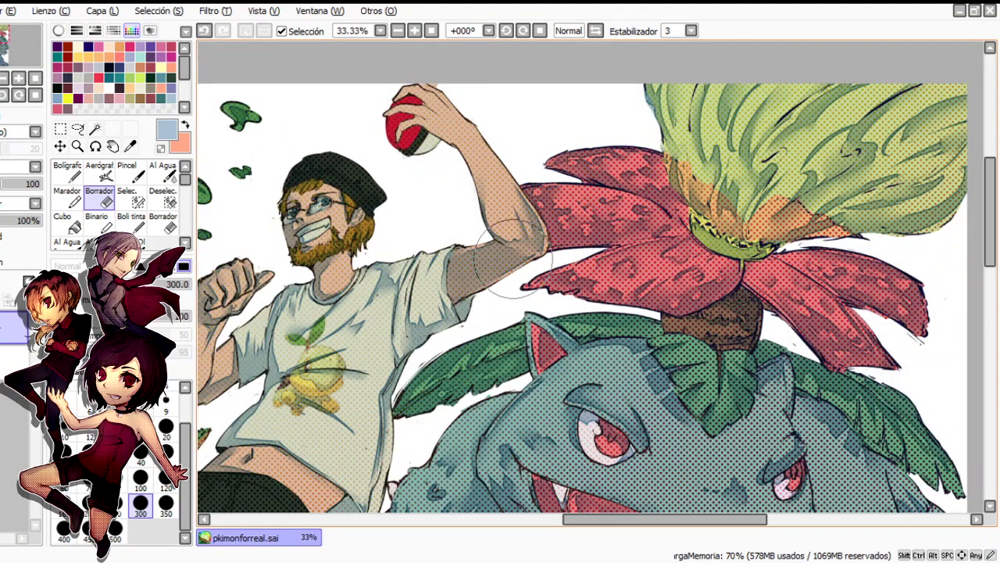
key(e)
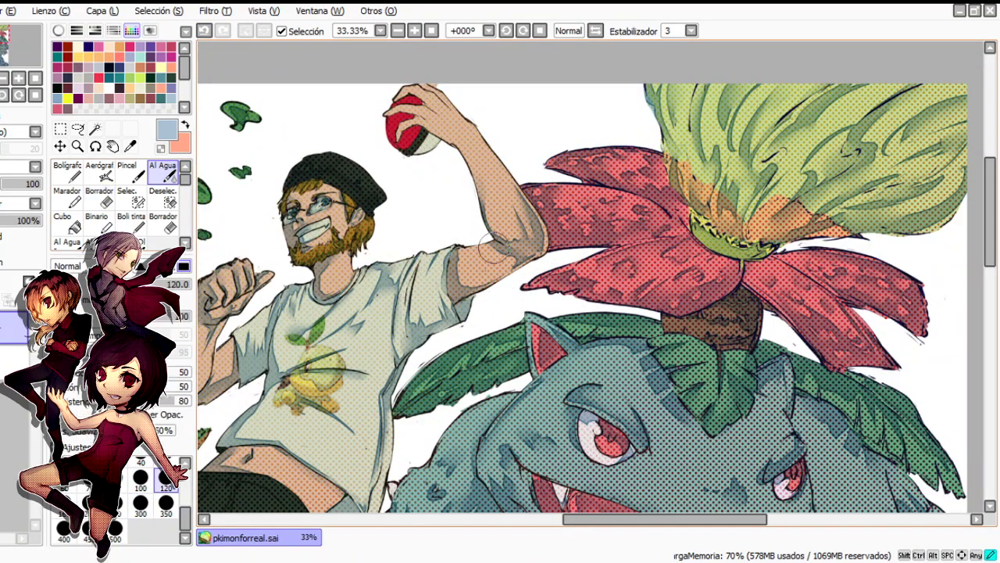
key(e)
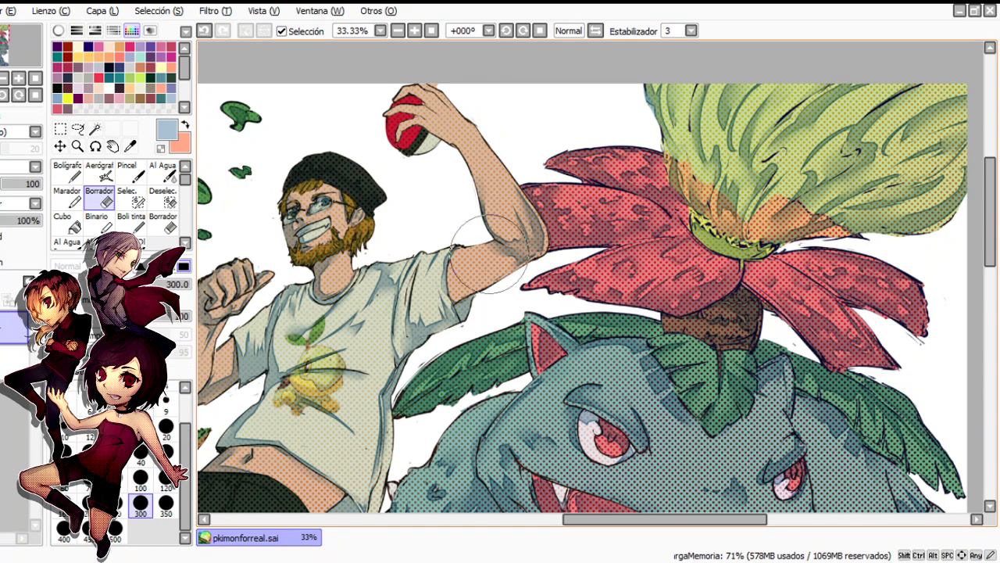
Rework the elbow crease shadow with pen, eraser and watercolor, undo the last stroke, and check the mirrored view
key(n)
key(e)
key(c)
key(e)
key(ctrl+z)
key(h)
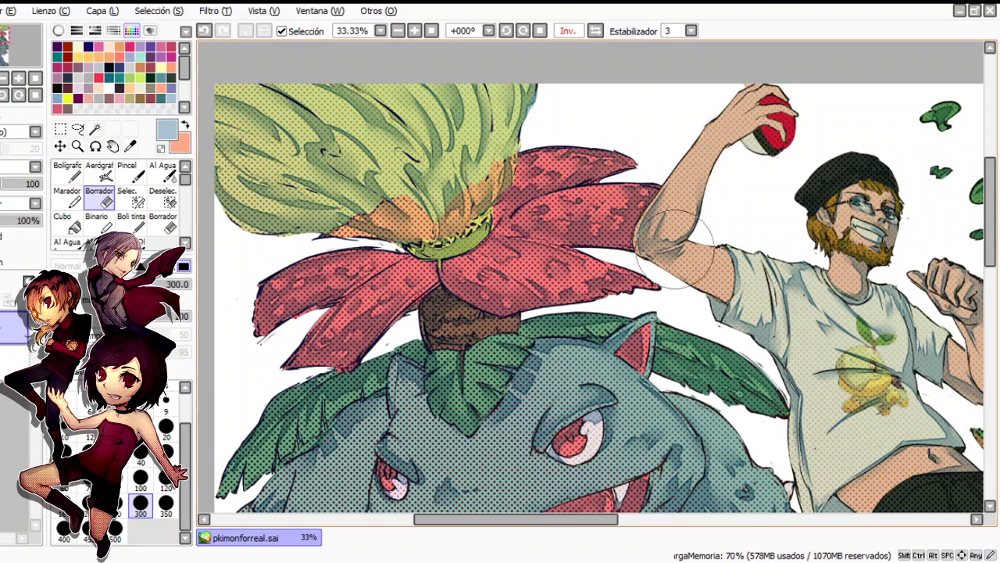
key(h)
key(e)
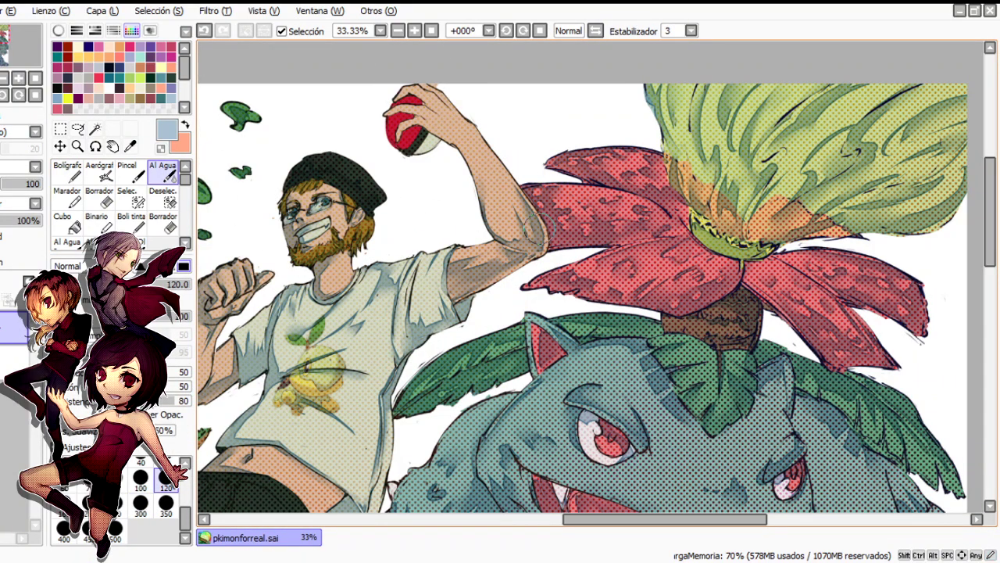
Darken the raised upper arm beside the sleeve with a pen stroke and blend it with watercolor
click(68, 172)
drag(491, 246, 448, 270)
click(162, 172)
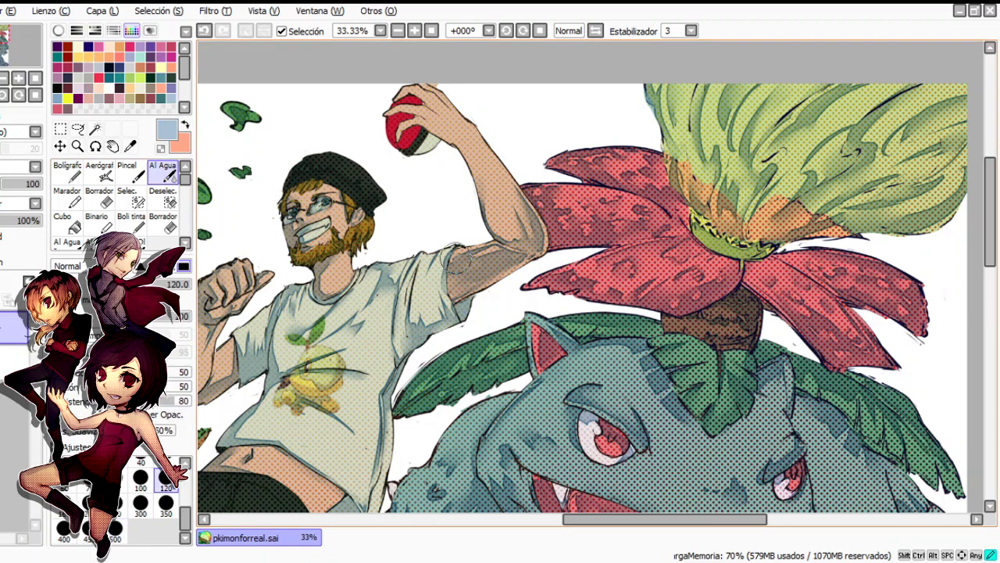
key(n)
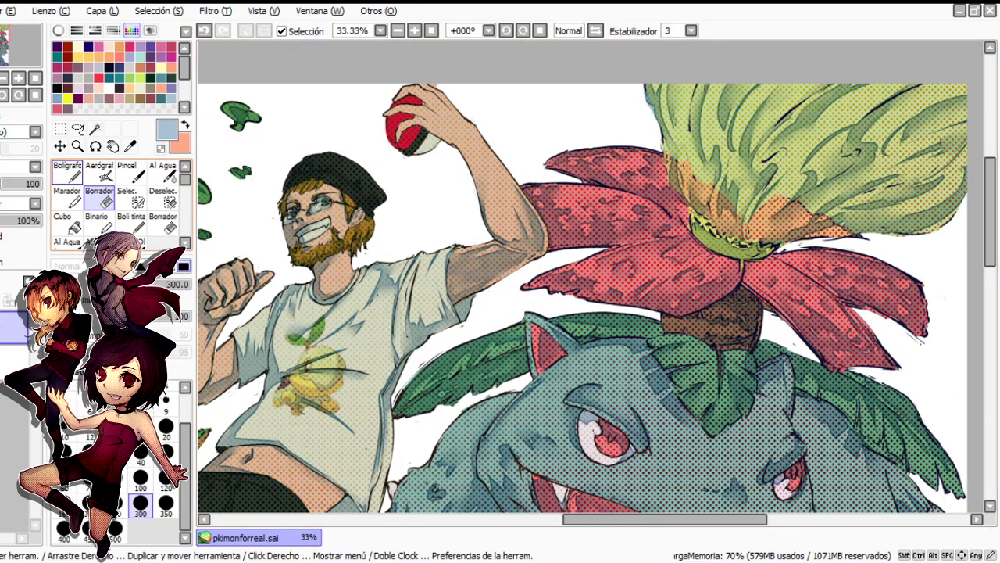
Shade the wrist and back of the hand holding the Poké Ball with pen, watercolor and eraser
mouse_move(474, 187)
mouse_down()
mouse_move(458, 146)
mouse_move(425, 114)
mouse_move(411, 153)
mouse_up()
click(459, 132)
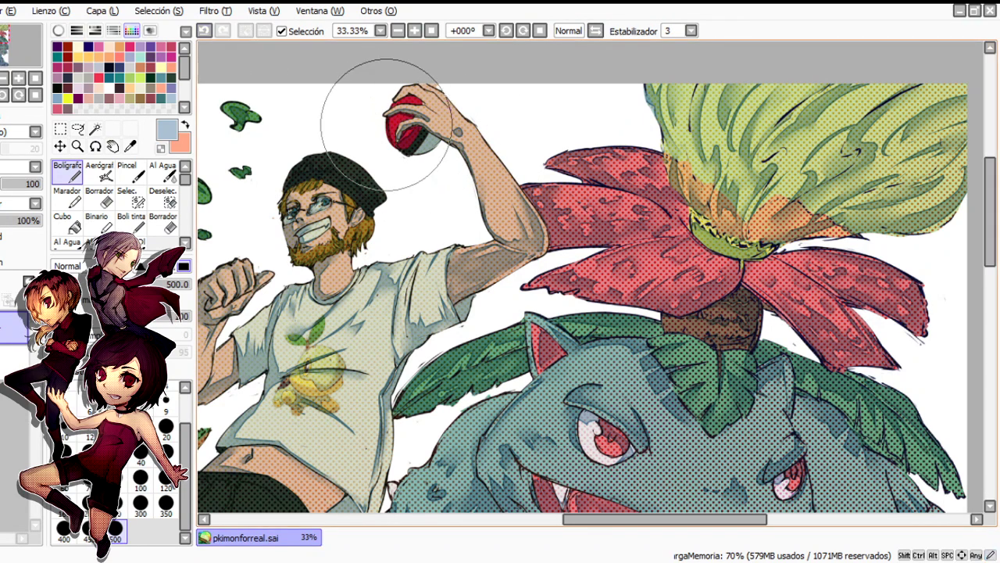
drag(428, 86, 448, 108)
click(163, 173)
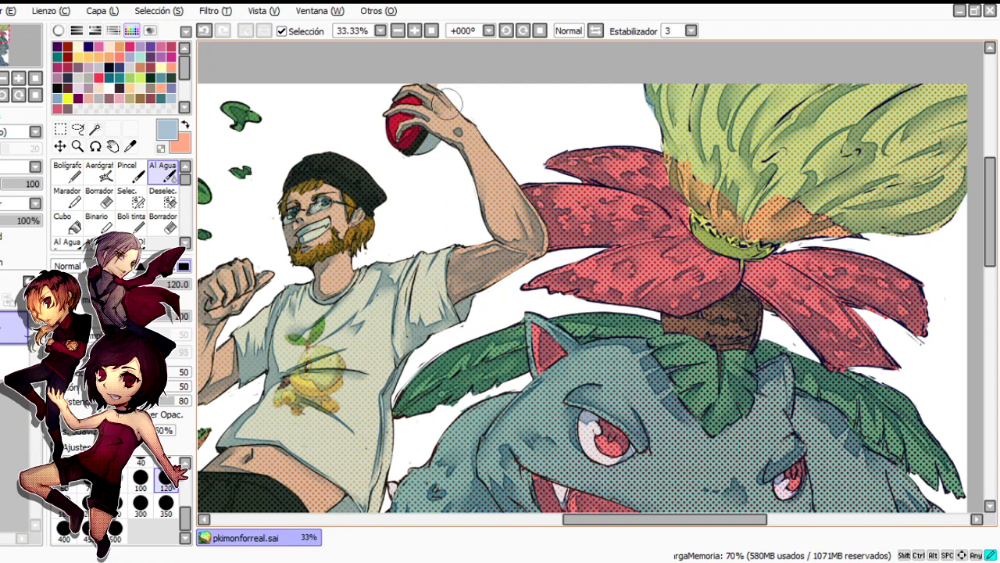
key(e)
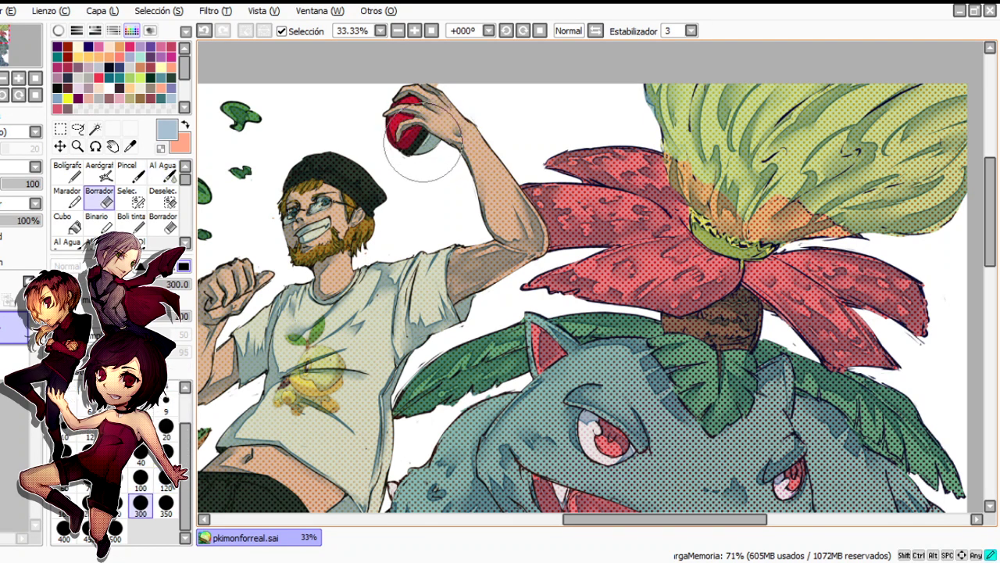
key(c)
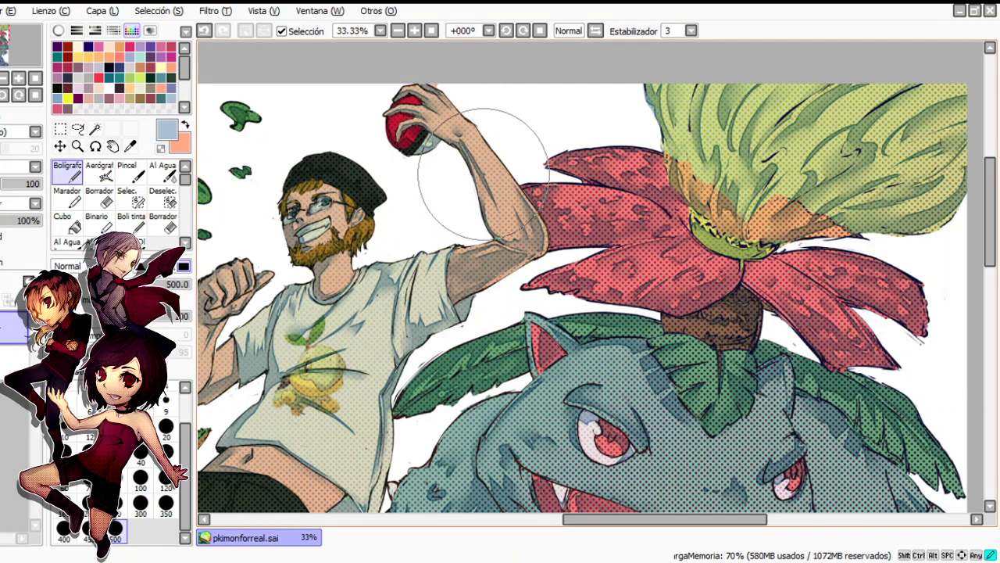
Undo the last stroke and rework the shadow from the raised forearm to the wrist with eraser, pen and watercolor
key(ctrl+z)
key(e)
drag(475, 161, 447, 143)
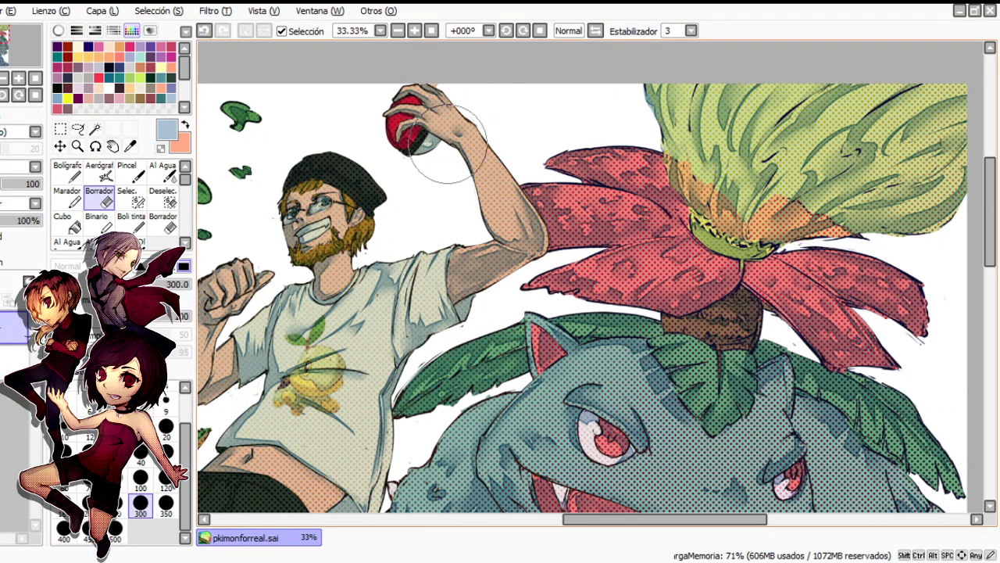
key(n)
key(c)
key(e)
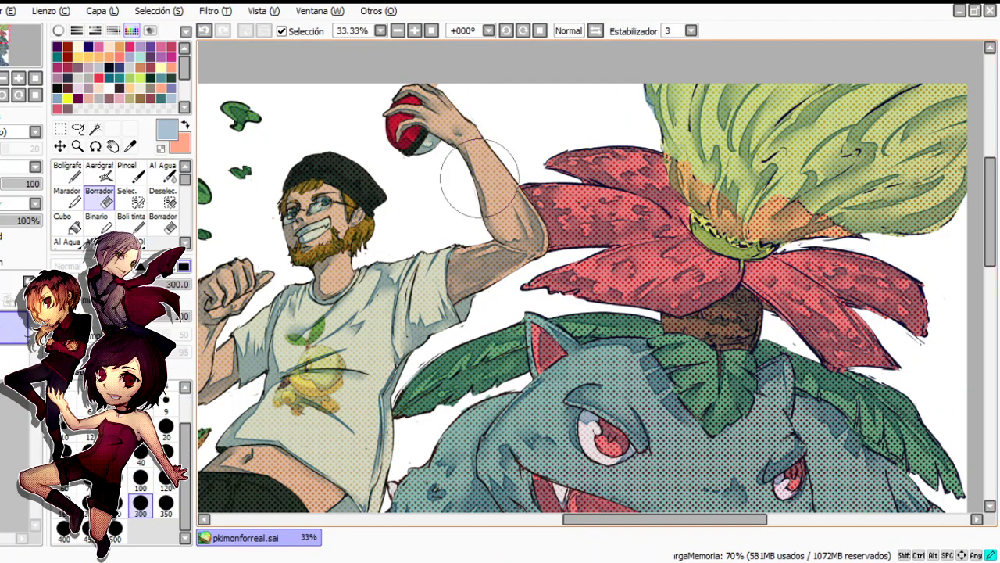
Refine and blend the shadows on the hand holding the Poké Ball in the mirrored view, then restore normal orientation
key(h)
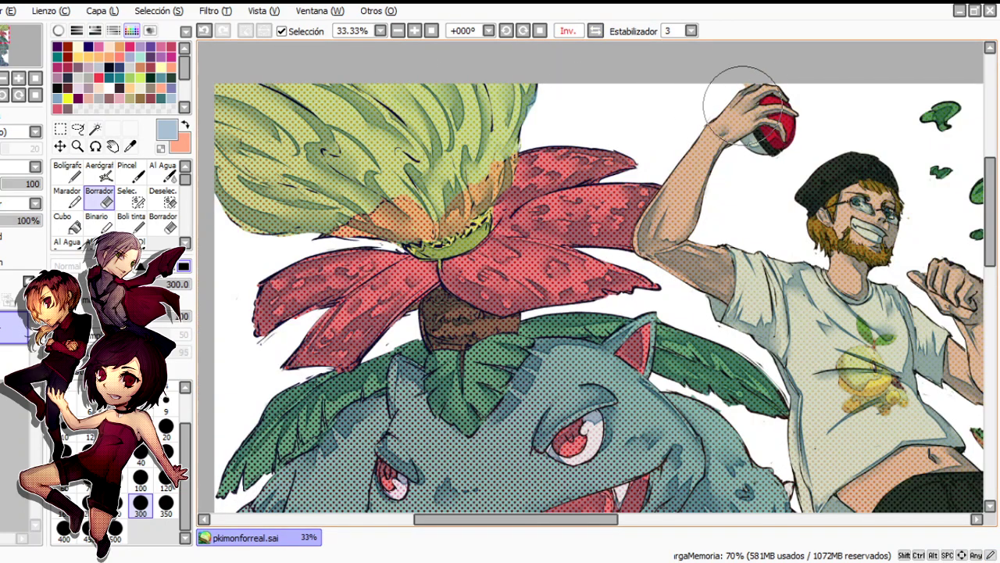
key(c)
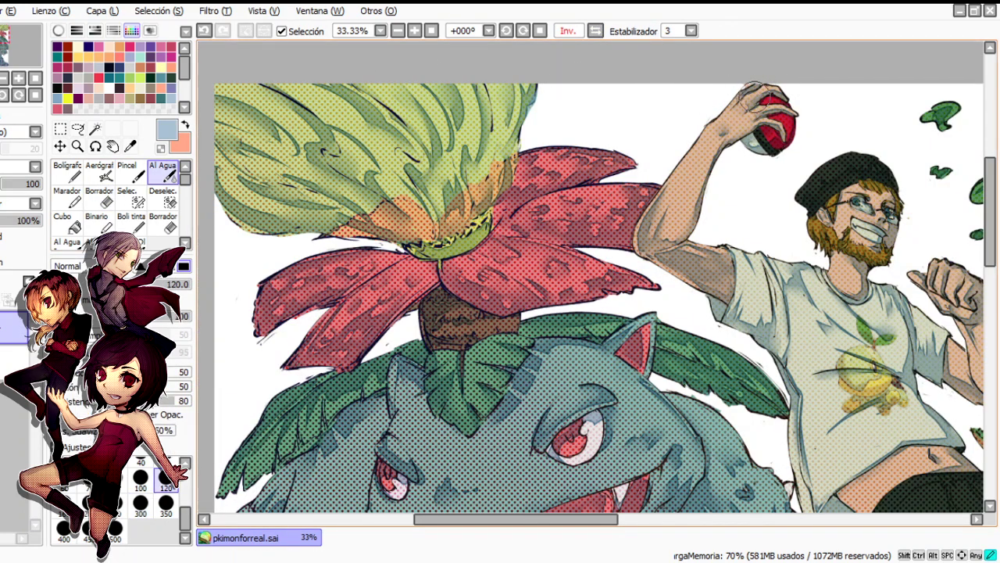
key(h)
key(space)
key(n)
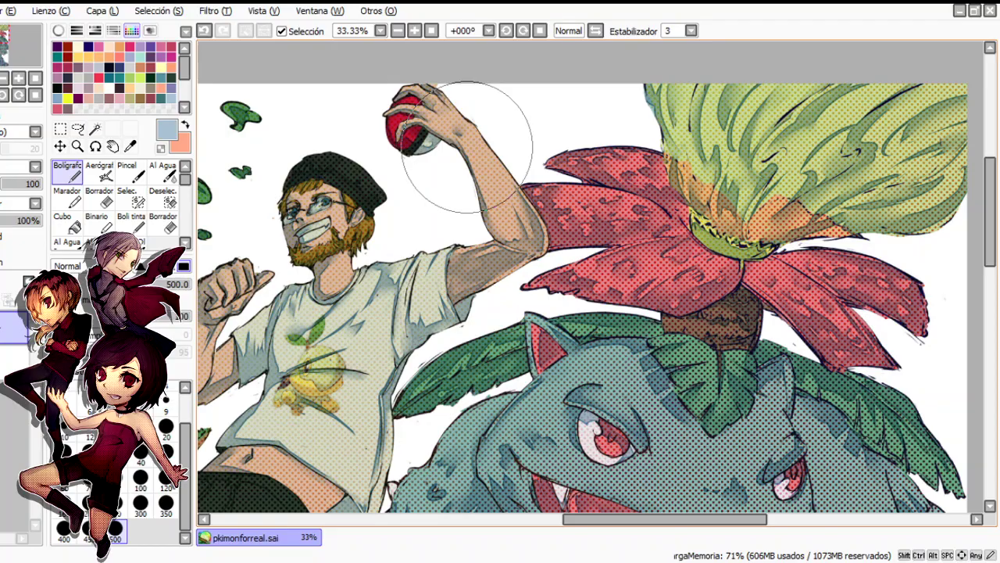
Touch up the raised arm's shadows with pen, watercolor and eraser, and save the illustration
scroll(494, 238, down, 1)
scroll(497, 252, up, 1)
scroll(469, 266, down, 1)
scroll(476, 234, up, 1)
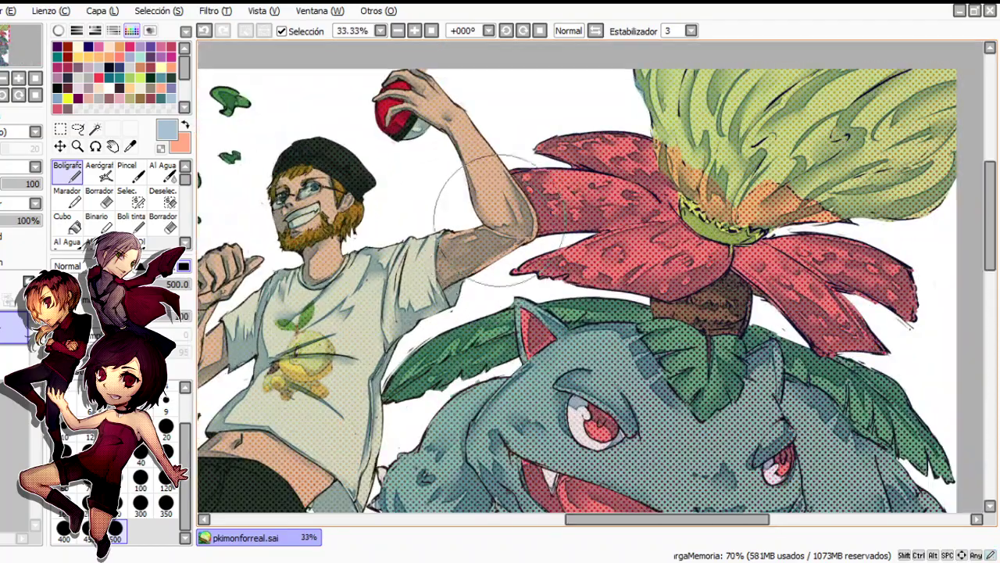
key(c)
key(e)
scroll(461, 221, down, 1)
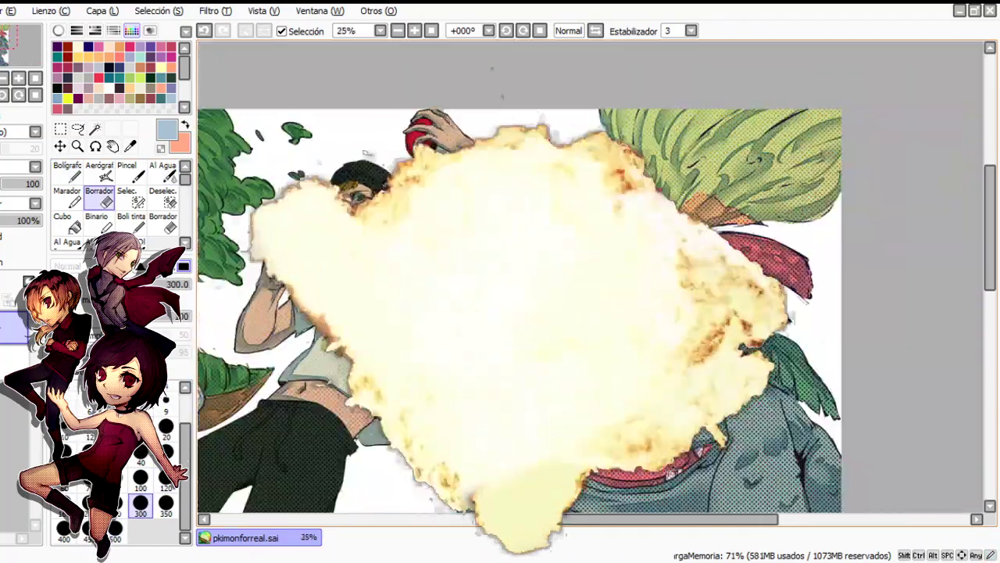
key(ctrl+s)
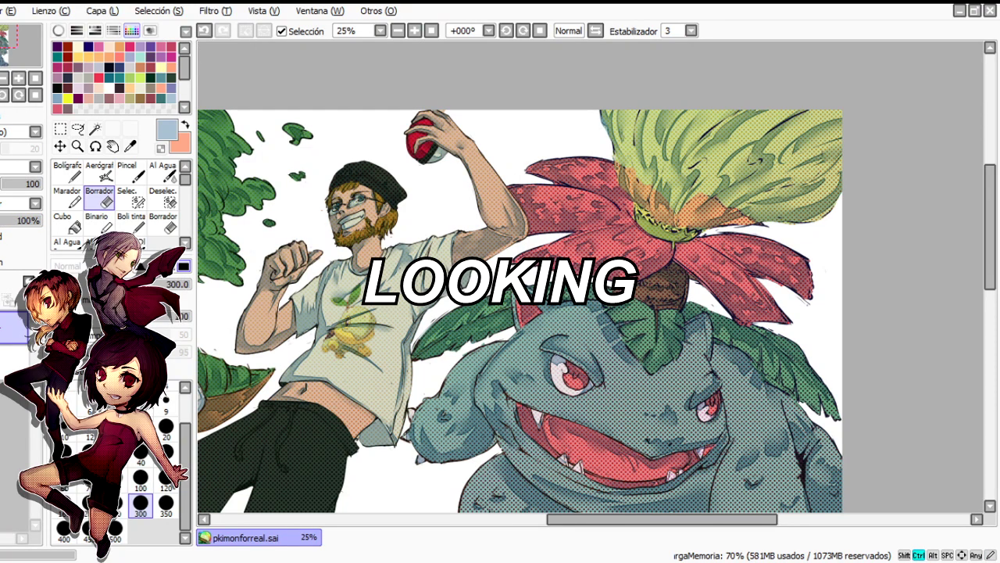
Add fold shadows to the trainer's black shorts with the pen, undoing and redrawing one stroke
key(n)
scroll(309, 194, up, 2)
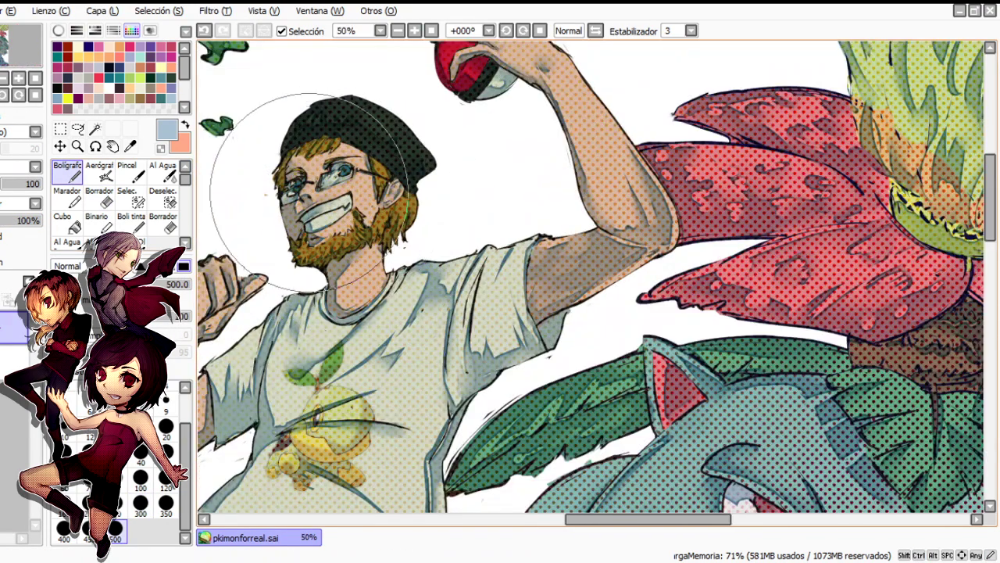
scroll(336, 244, down, 3)
drag(371, 352, 426, 220)
scroll(341, 278, up, 1)
scroll(350, 267, down, 3)
scroll(349, 266, up, 2)
scroll(476, 234, up, 1)
mouse_move(471, 275)
mouse_down()
mouse_move(553, 285)
mouse_move(531, 324)
mouse_up()
key(ctrl+z)
mouse_move(468, 221)
mouse_down()
mouse_move(538, 324)
mouse_move(459, 327)
mouse_up()
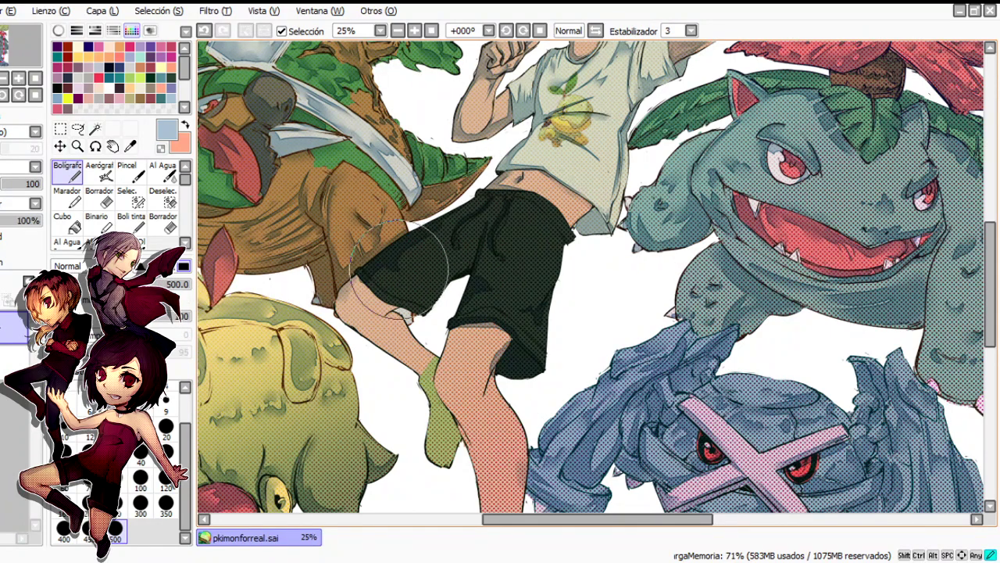
Add shadows to the trainer's bent leg and raised green shoe with the pen and watercolor brush
mouse_move(345, 289)
mouse_down()
mouse_move(415, 358)
mouse_move(400, 354)
mouse_move(380, 326)
mouse_move(433, 358)
mouse_move(452, 428)
mouse_move(441, 451)
mouse_move(461, 422)
mouse_up()
key(e)
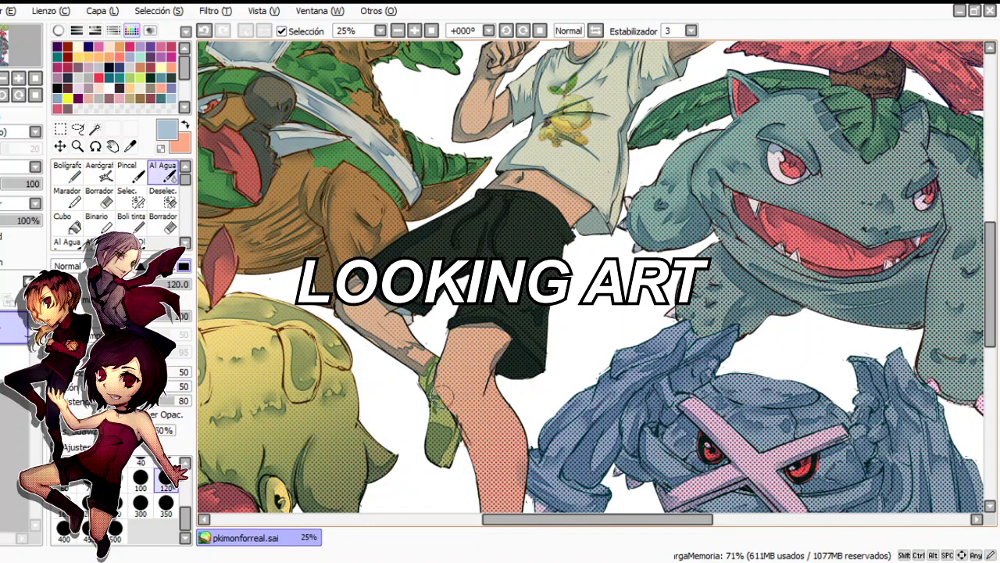
key(n)
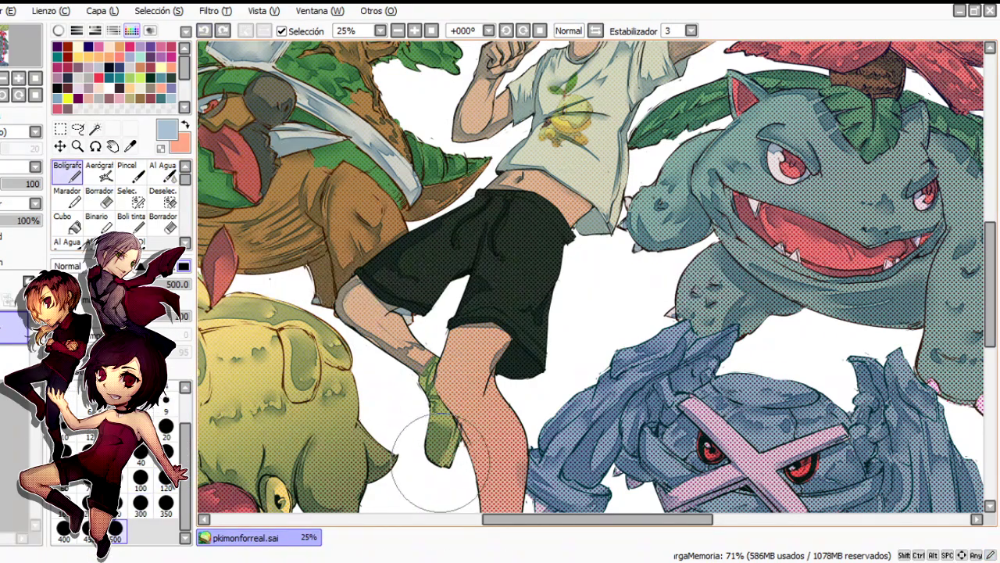
key(c)
drag(425, 368, 427, 371)
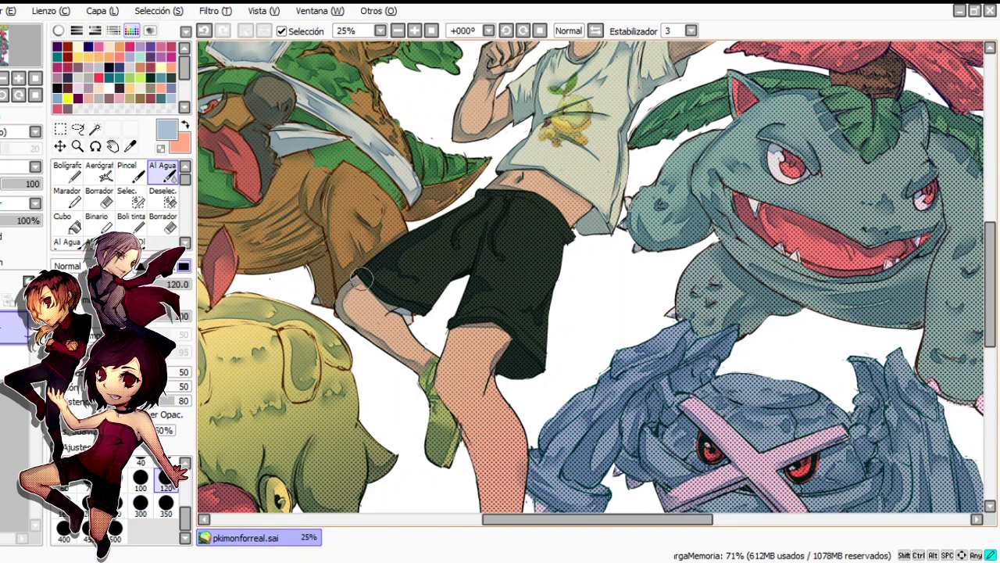
Rework the shadow on the bent knee below the shorts' hem with eraser, pen and watercolor
click(99, 199)
click(67, 173)
mouse_move(361, 311)
mouse_down()
mouse_move(382, 318)
mouse_move(369, 322)
mouse_up()
click(163, 173)
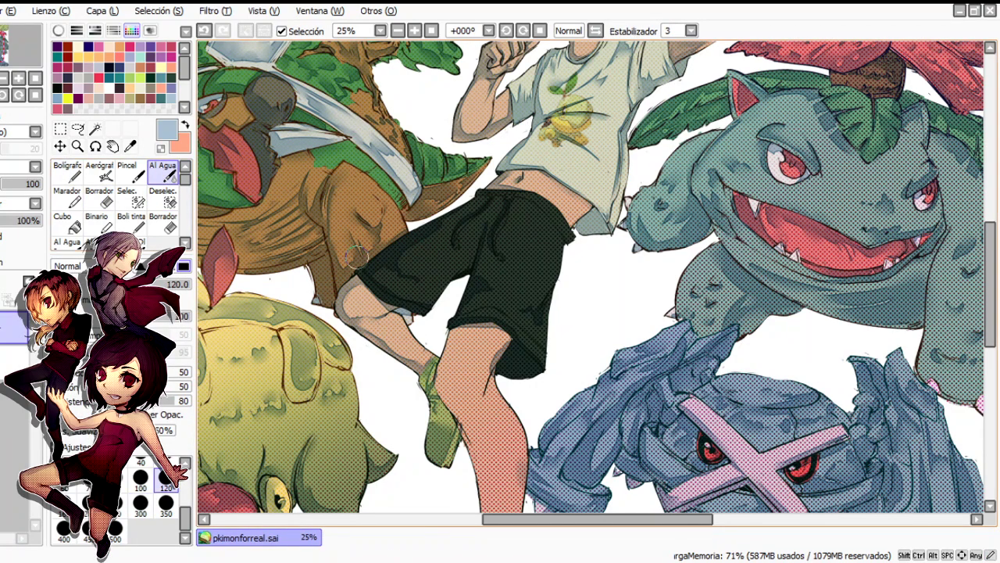
Add shadows along the thigh, knee and shin of the trainer's front leg with the pen
key(n)
scroll(535, 373, down, 2)
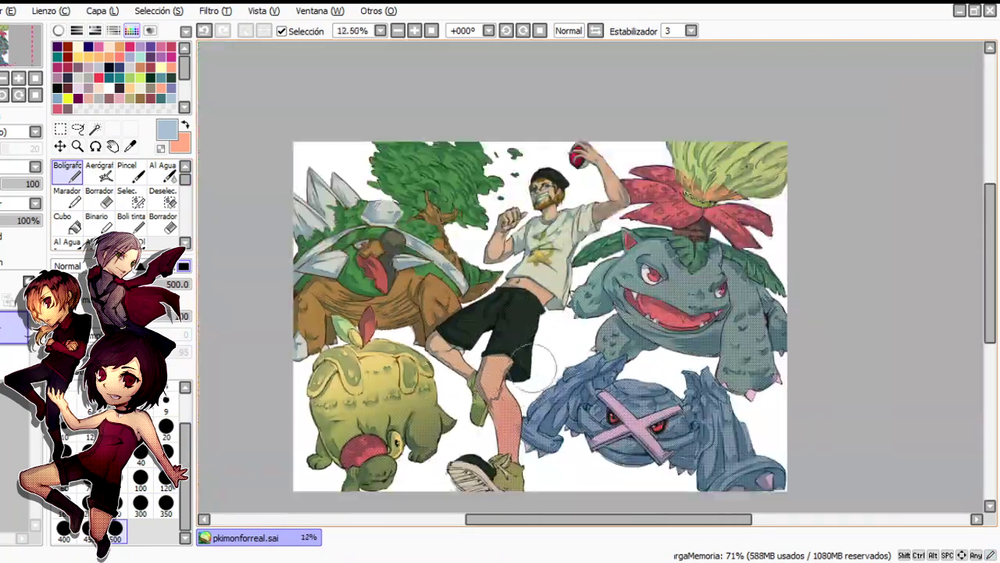
drag(547, 372, 517, 299)
scroll(512, 322, up, 2)
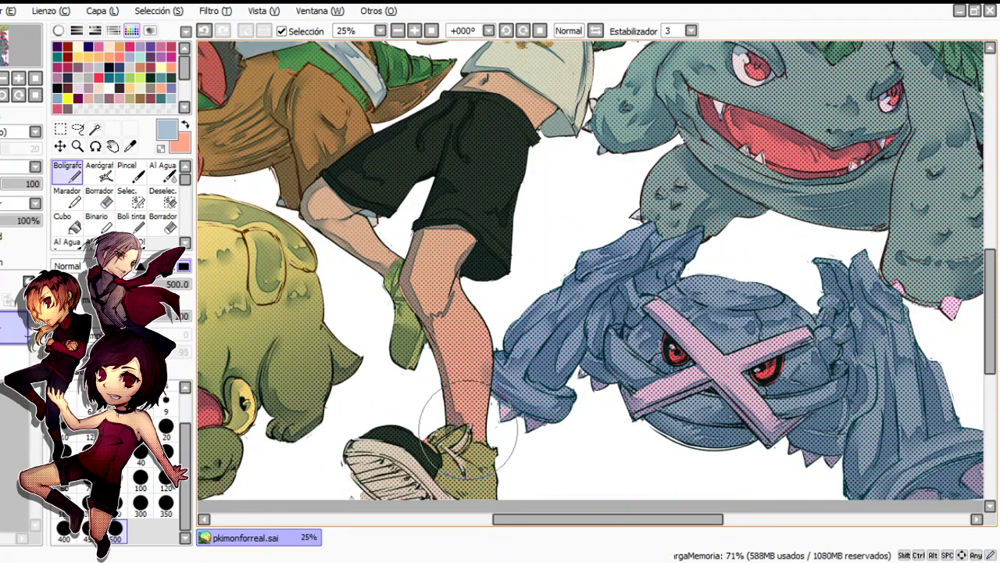
drag(428, 440, 392, 366)
Shade the sole and black toe of the front shoe with pen, watercolor and eraser
mouse_move(312, 396)
mouse_down()
mouse_move(343, 425)
mouse_move(374, 402)
mouse_move(318, 396)
mouse_up()
click(163, 170)
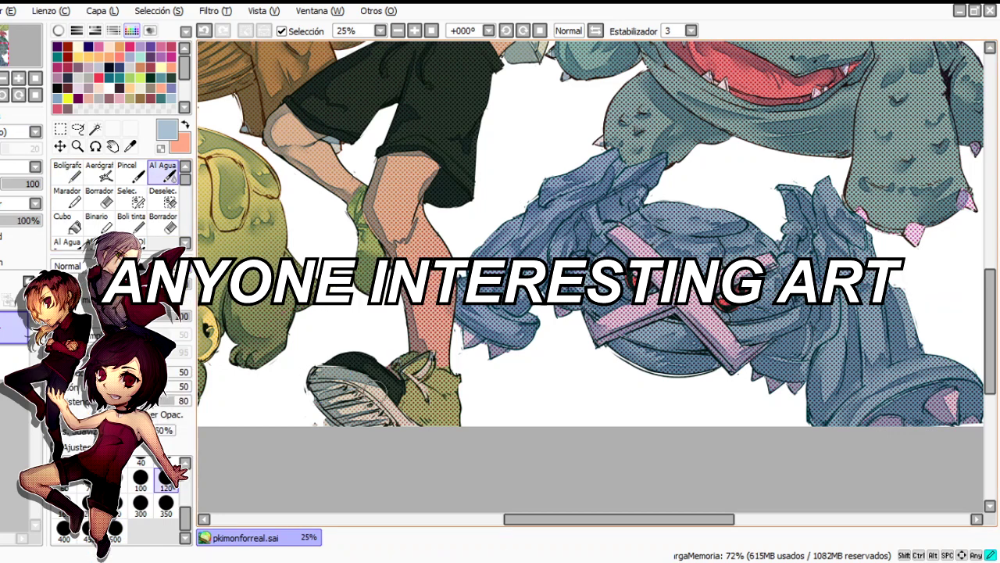
click(66, 170)
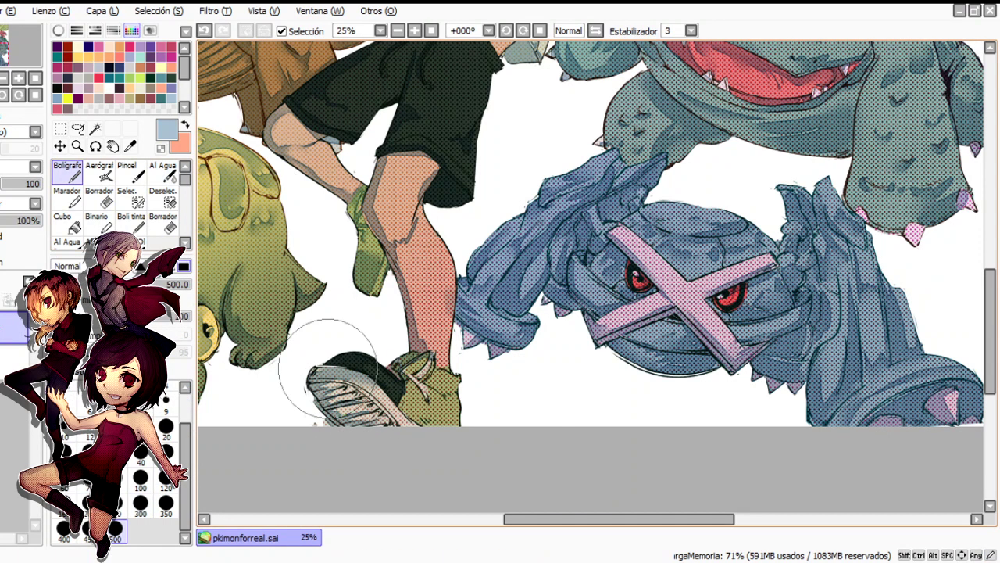
key(e)
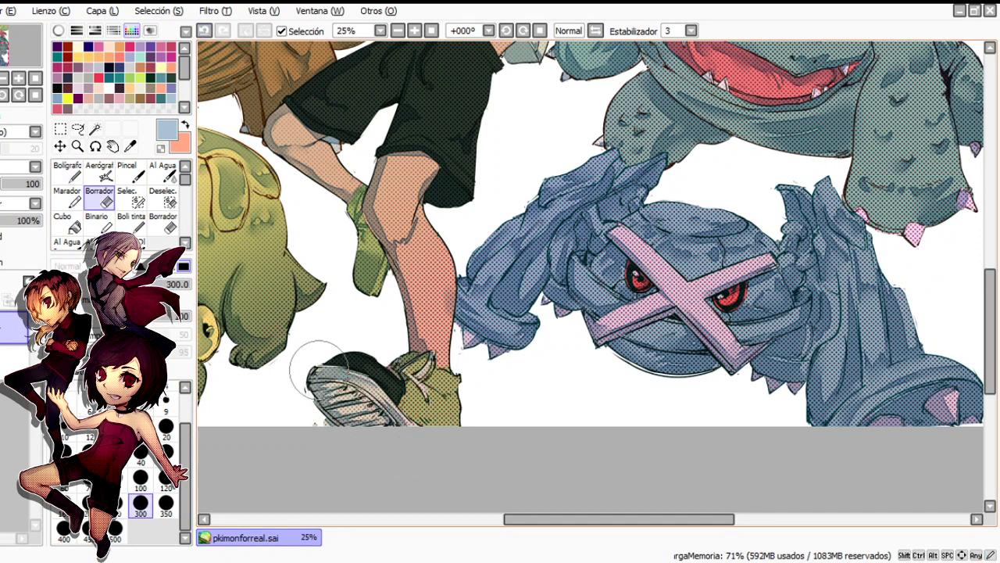
key(n)
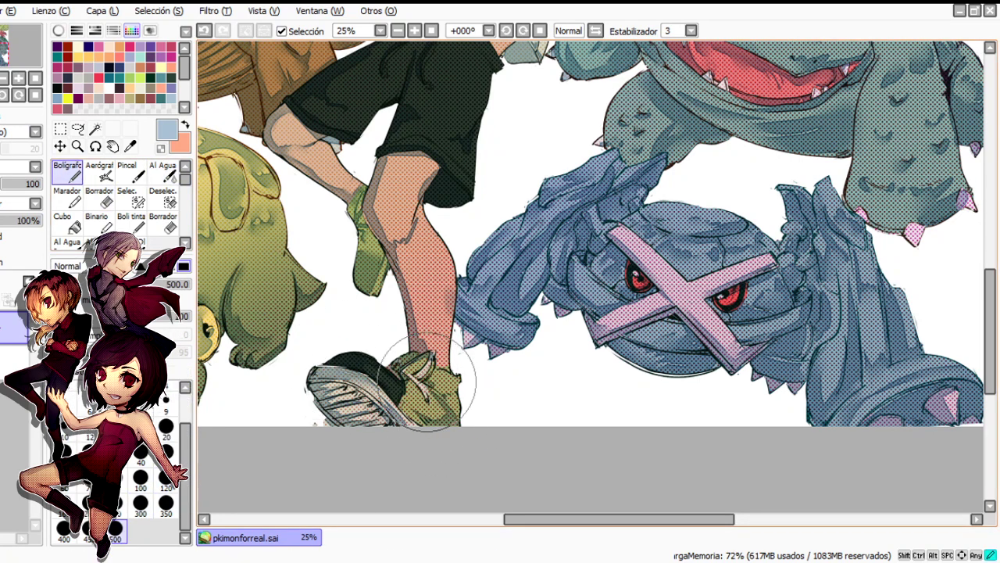
Shade the green upper of the front shoe and refine the raised shoe with pen, watercolor and eraser
key(c)
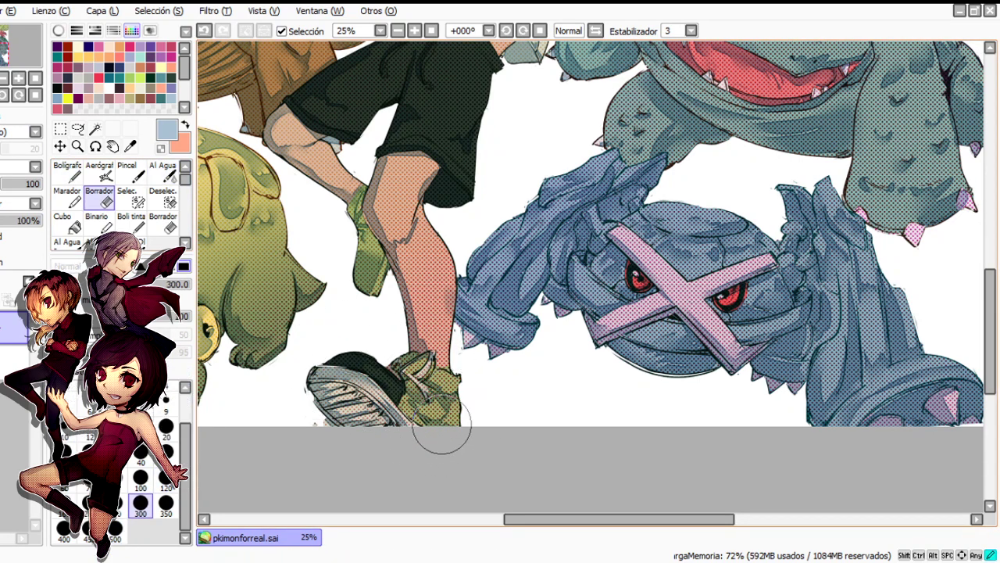
key(n)
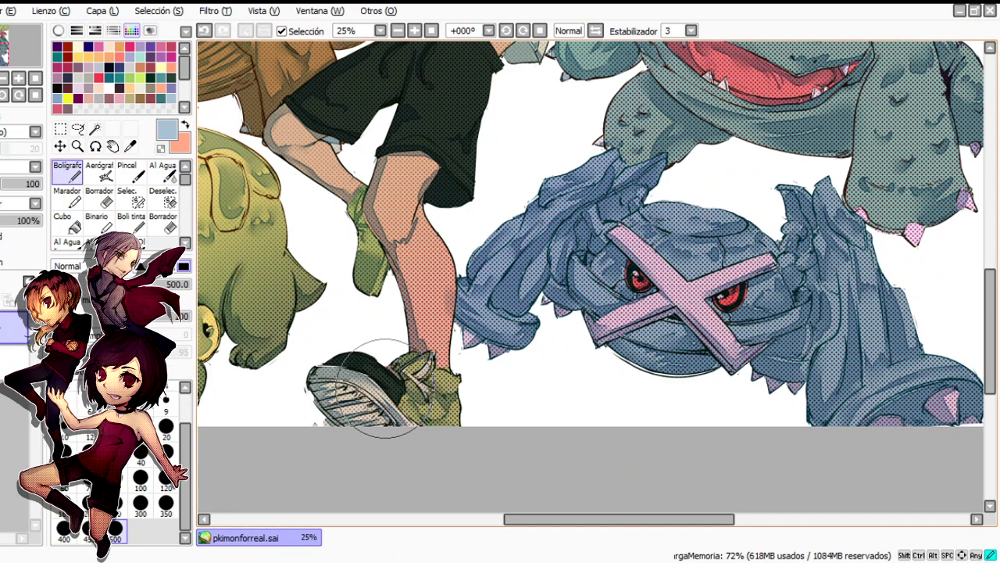
key(e)
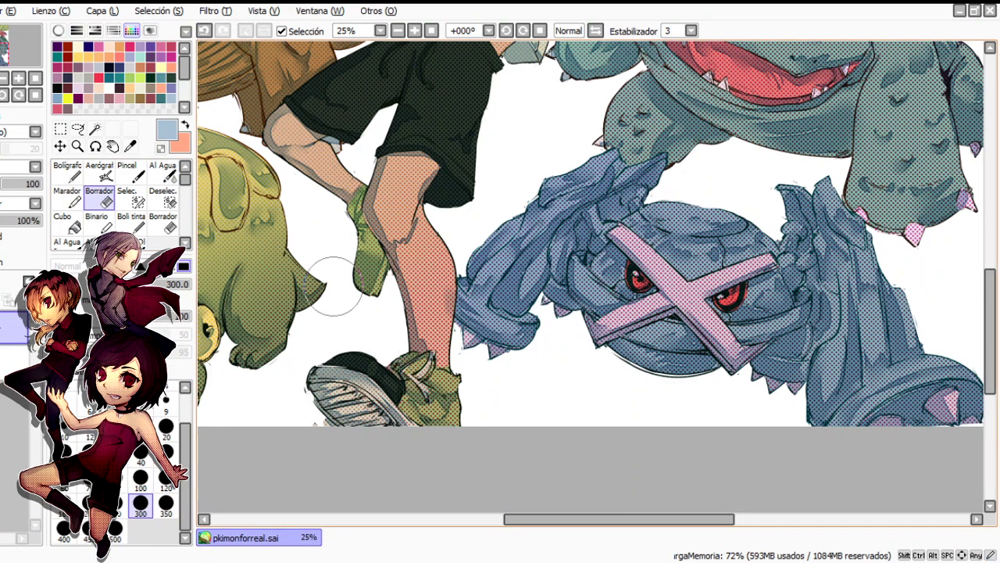
key(c)
click(68, 172)
key(c)
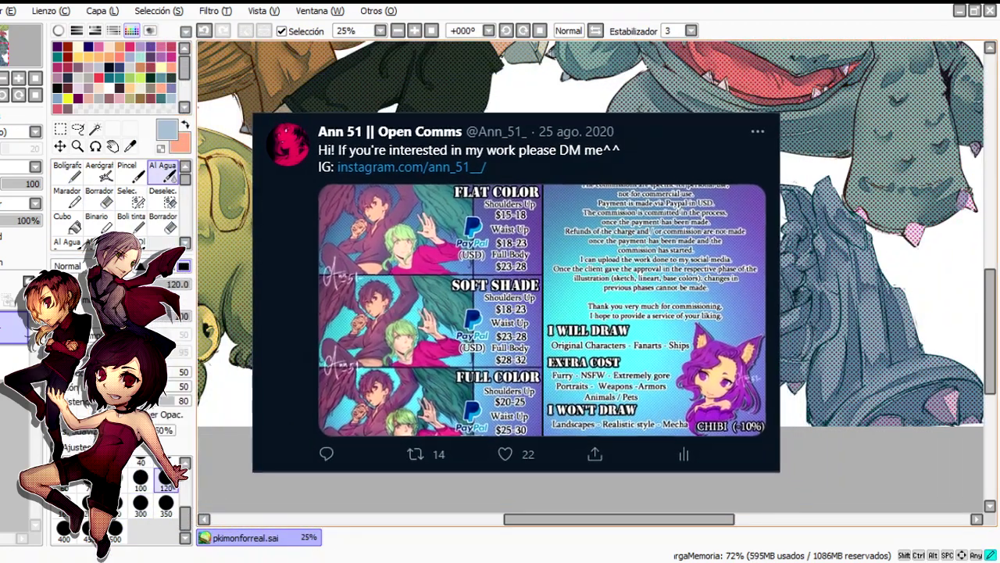
Clean up and blend the shadows on the front leg's knee and calf with eraser and watercolor
click(99, 198)
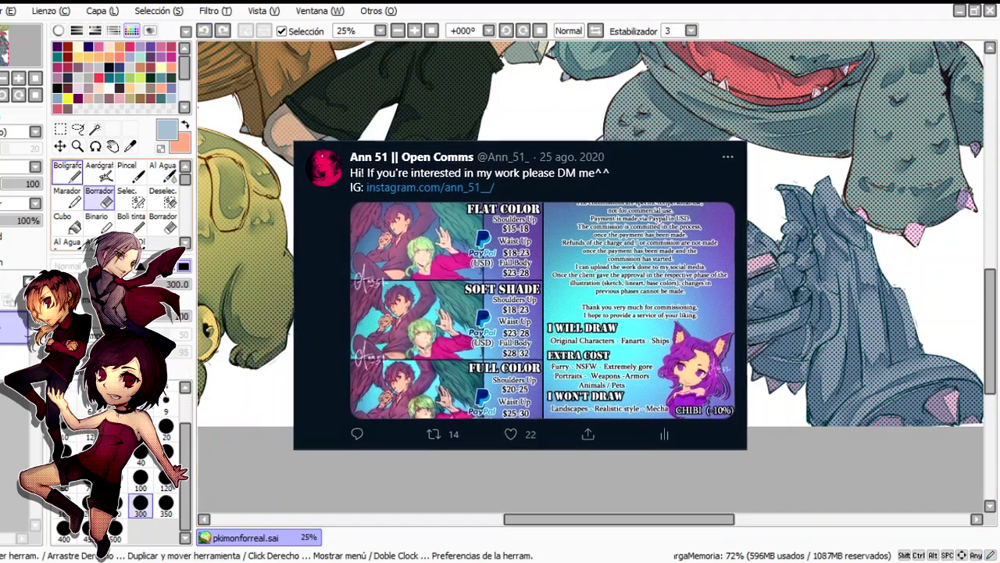
click(163, 172)
key(e)
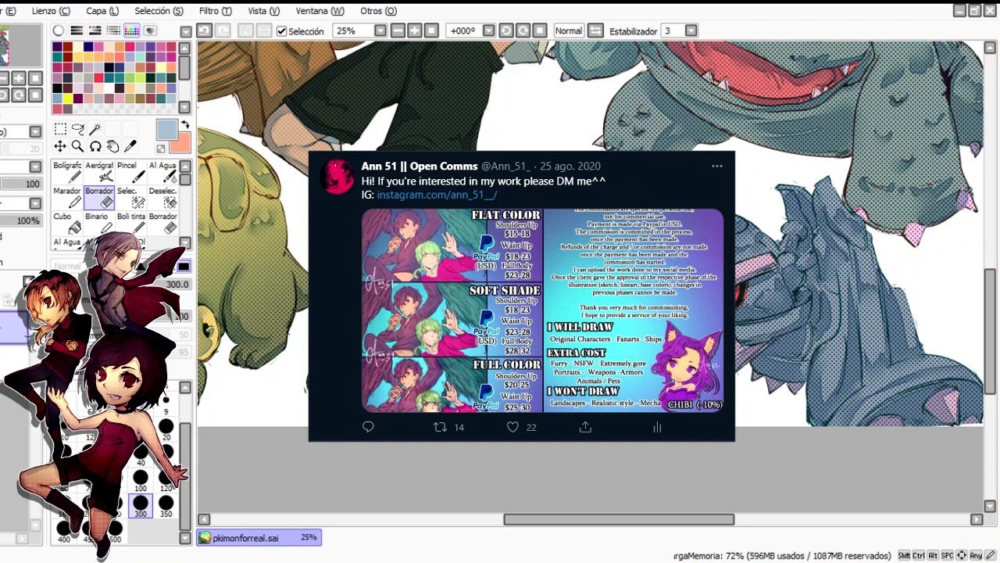
key(c)
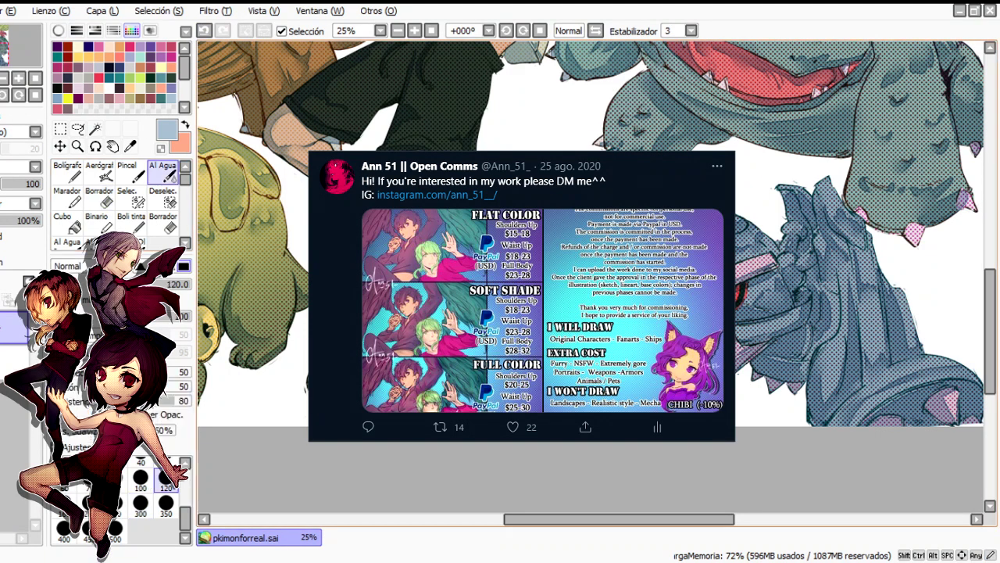
key(n)
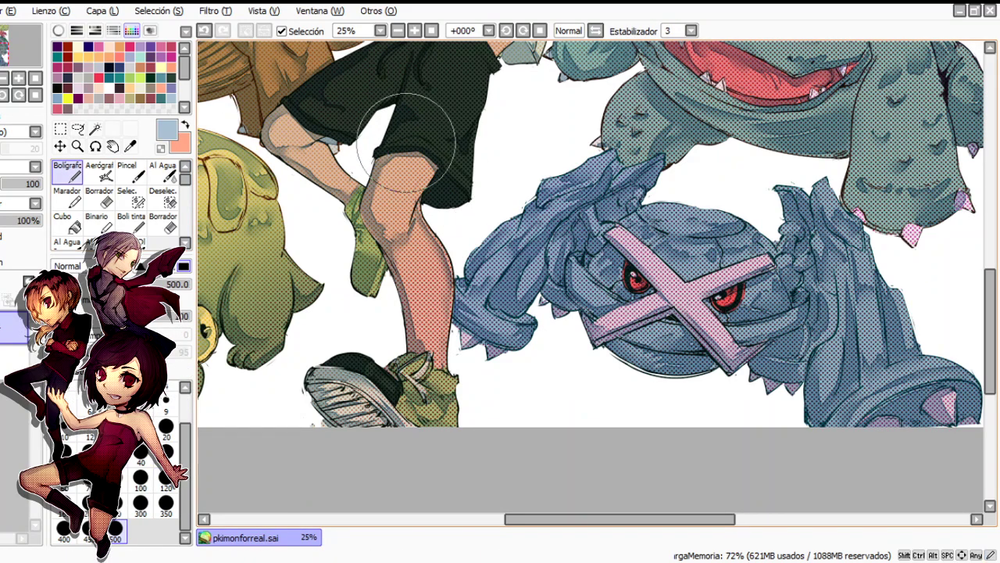
Refine the shadow cast by the shorts' hem on the front thigh with watercolor, eraser and pen
key(c)
key(e)
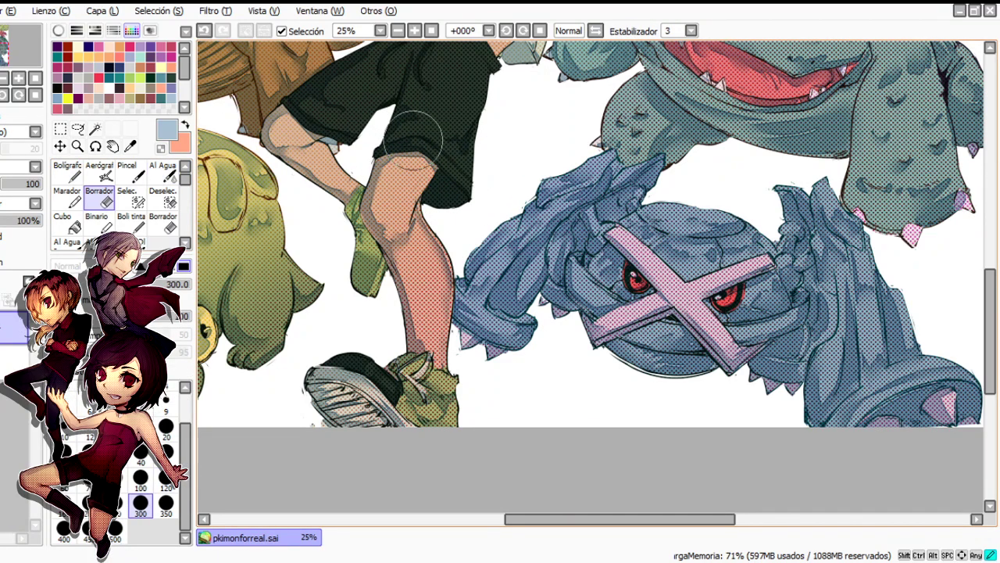
scroll(312, 117, up, 2)
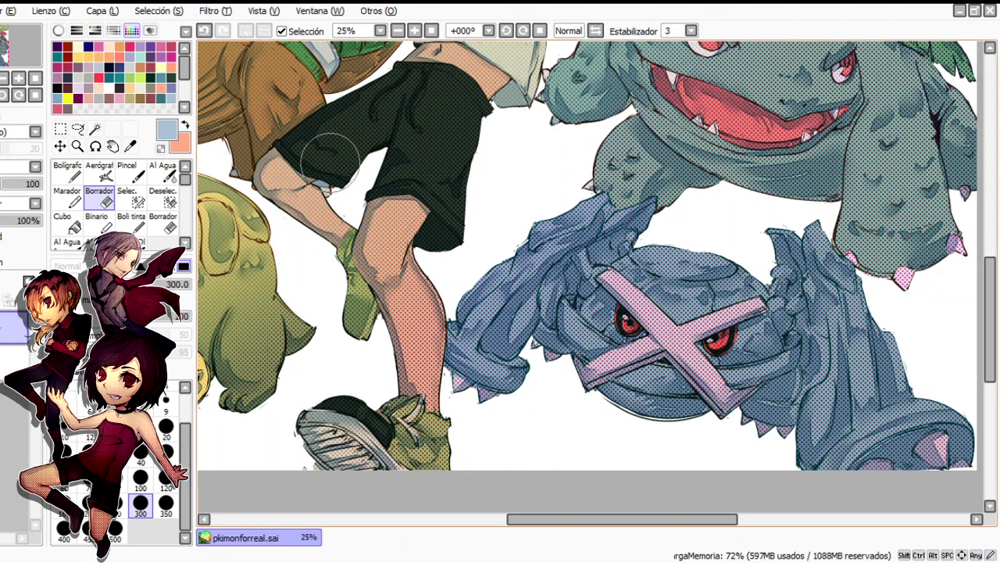
key(n)
key(e)
Blend the leg shadows in a mirrored, rotated view and restore the canvas's normal orientation
key(h)
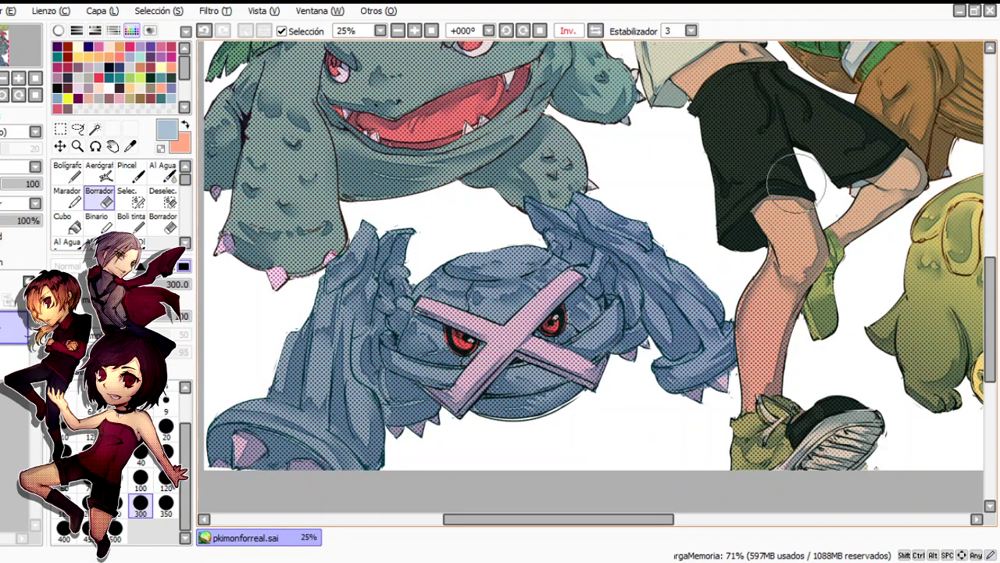
click(3, 94)
key(c)
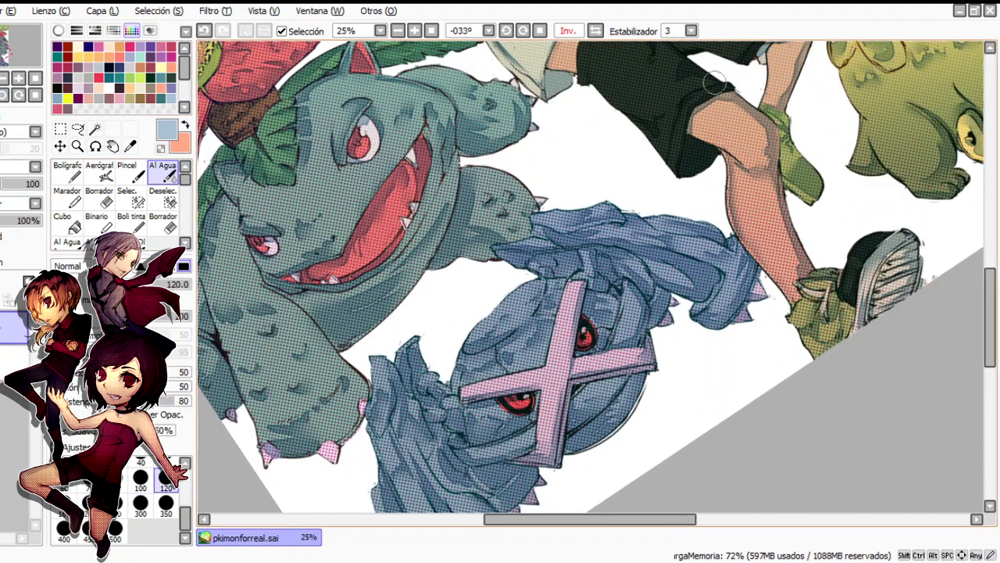
key(h)
key(Home)
Draw fold shadows across both legs of the black shorts with the pen and soften them with watercolor
ctrl+click(383, 199)
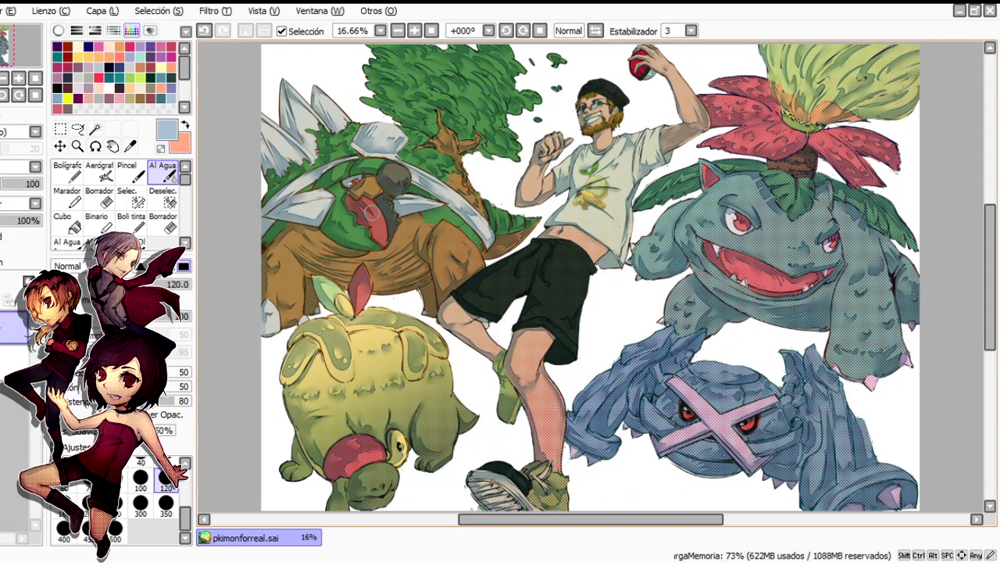
scroll(375, 227, down, 1)
scroll(506, 281, up, 3)
click(67, 172)
drag(535, 266, 511, 264)
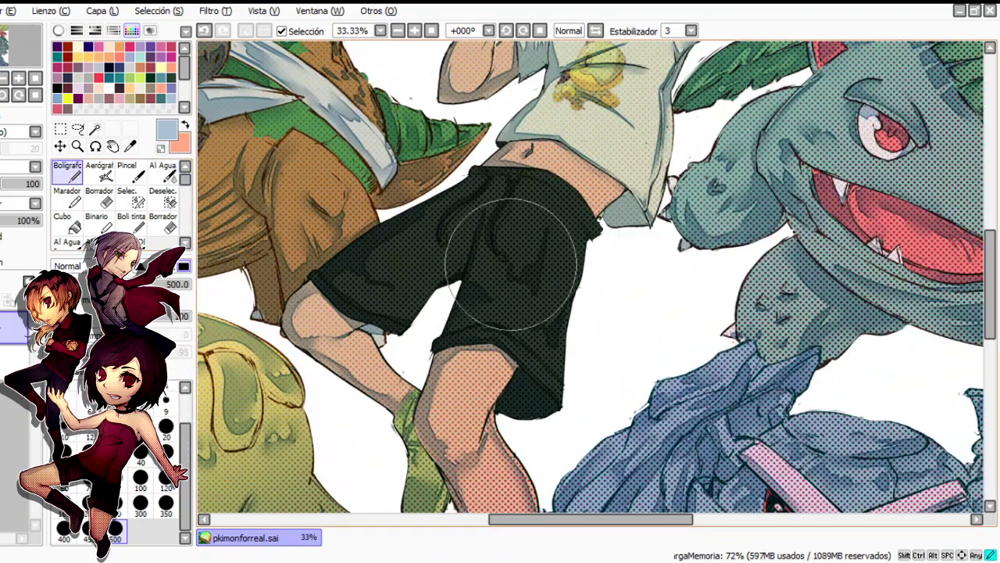
key(c)
click(67, 173)
mouse_move(412, 263)
mouse_down()
mouse_move(387, 317)
mouse_move(353, 268)
mouse_up()
click(162, 173)
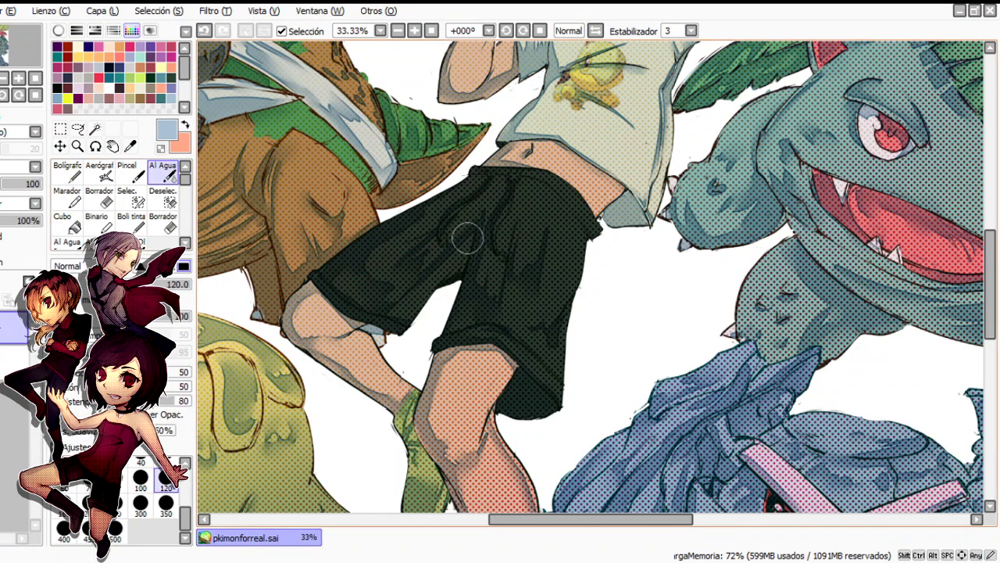
Refine the folds on the shorts' raised leg with pen, watercolor and eraser
key(n)
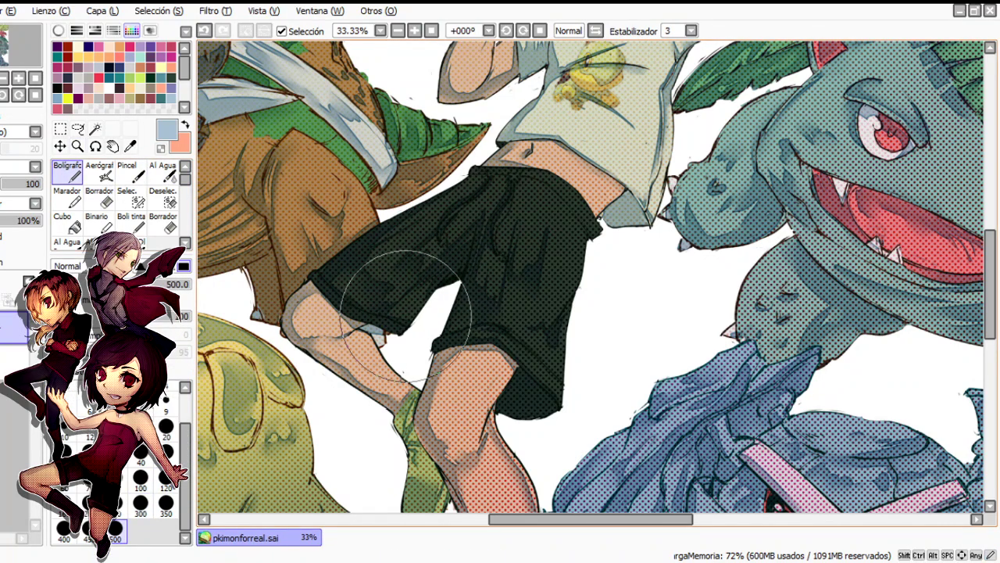
key(c)
key(e)
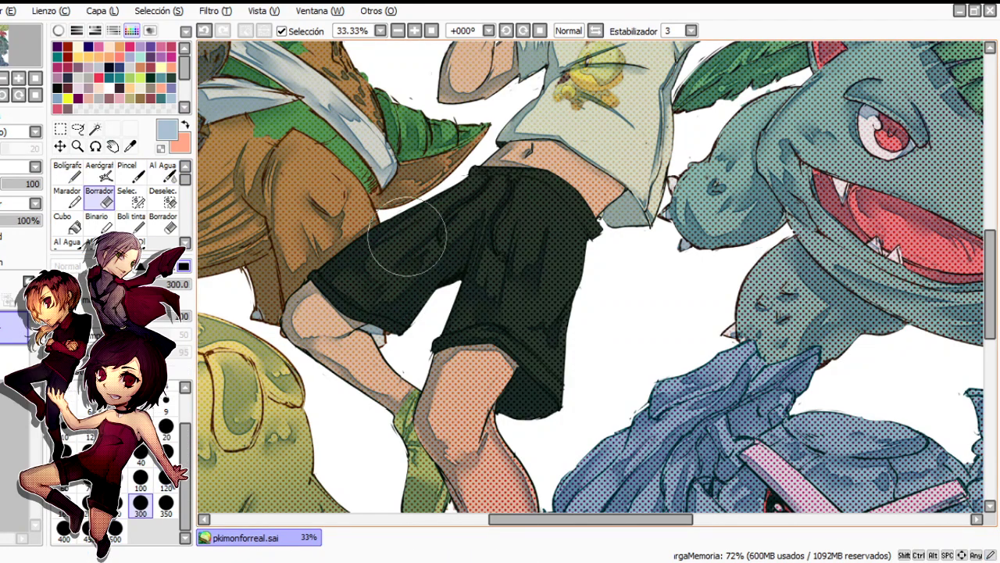
scroll(395, 319, down, 2)
scroll(438, 337, up, 1)
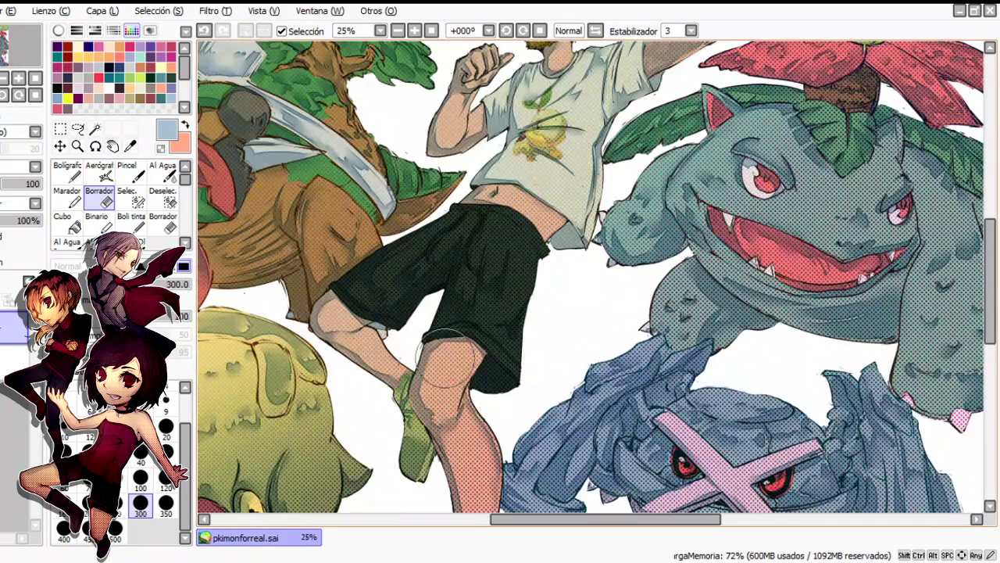
Deepen the shadows on the shorts' waist and front leg, cleaning their edges with eraser and watercolor
key(n)
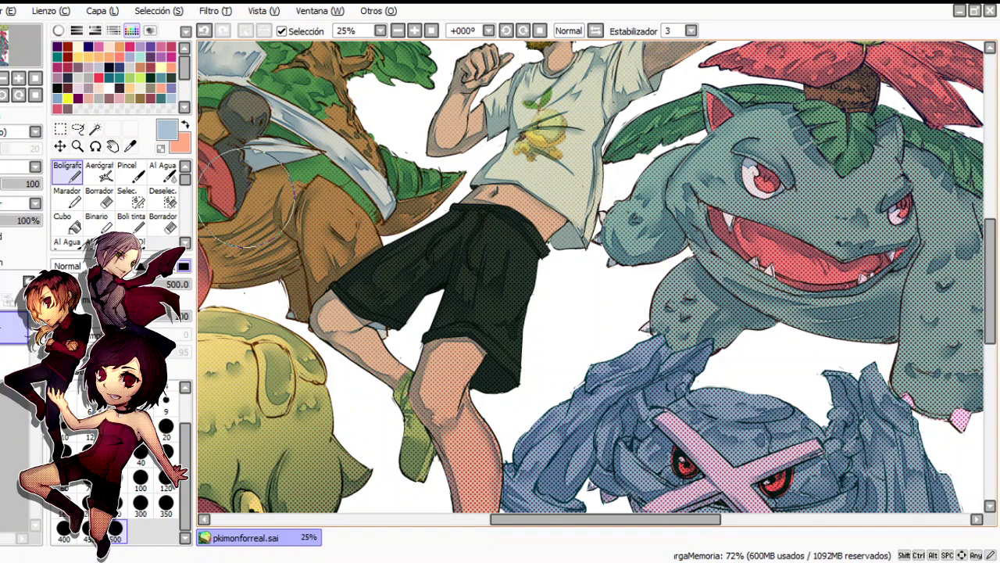
key(e)
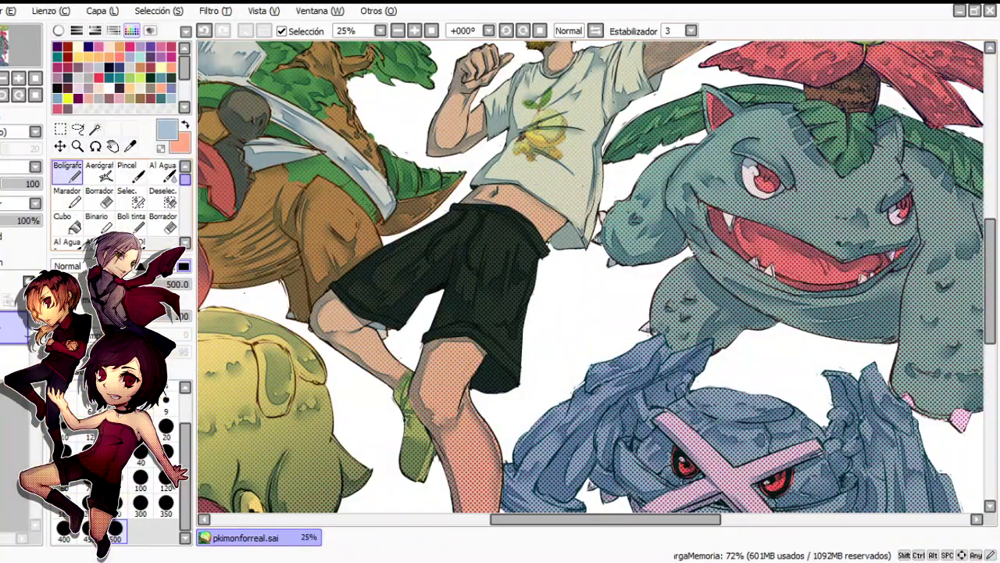
key(c)
drag(516, 302, 505, 340)
key(e)
key(c)
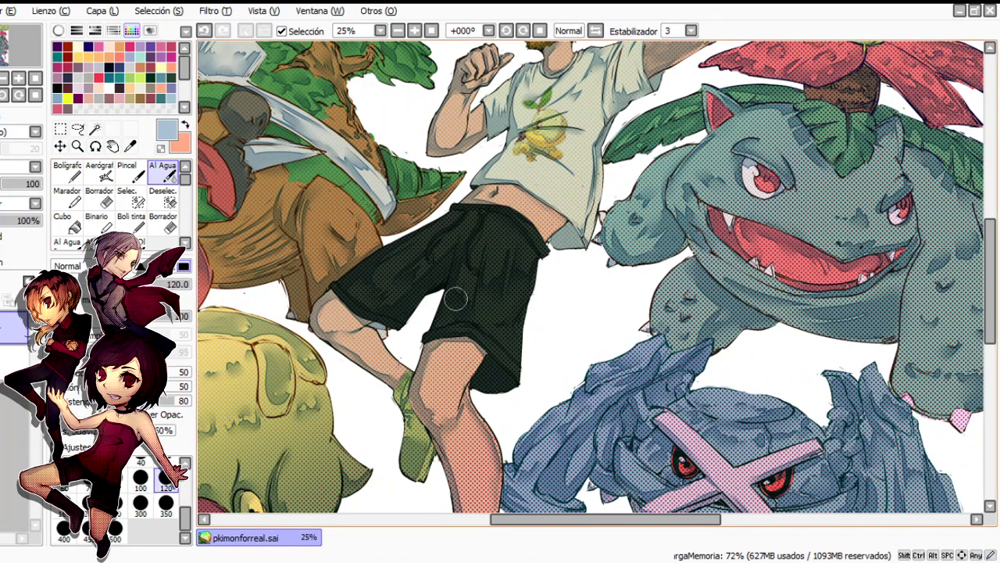
Finish blending the shorts' fold shadows, alternating between pen and watercolor
key(n)
key(c)
scroll(395, 303, up, 1)
key(n)
scroll(275, 290, down, 1)
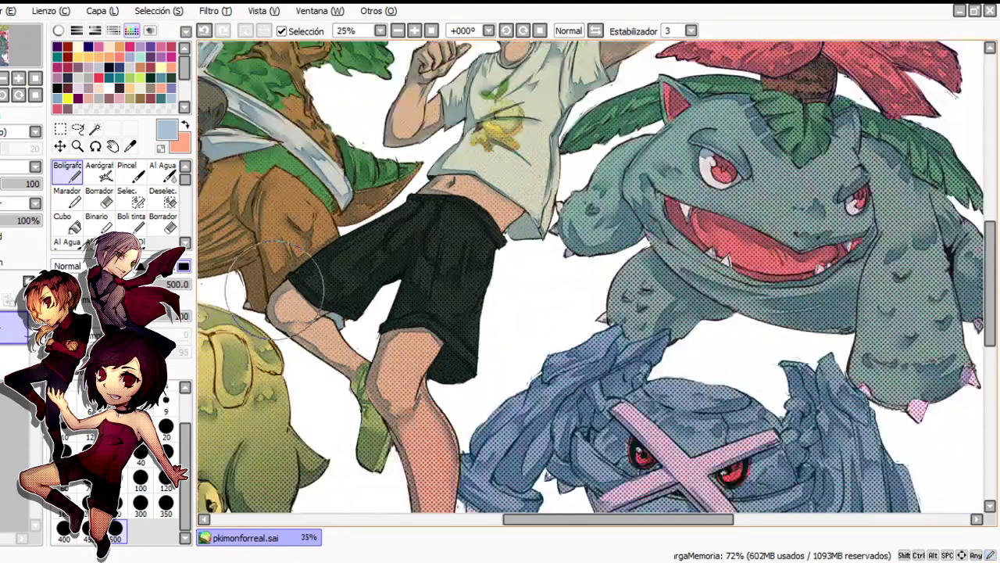
Airbrush a soft salmon glow onto the yellow bloom above Venusaur's flower and prepare watercolor for blending it
scroll(275, 288, down, 1)
key(ctrl)
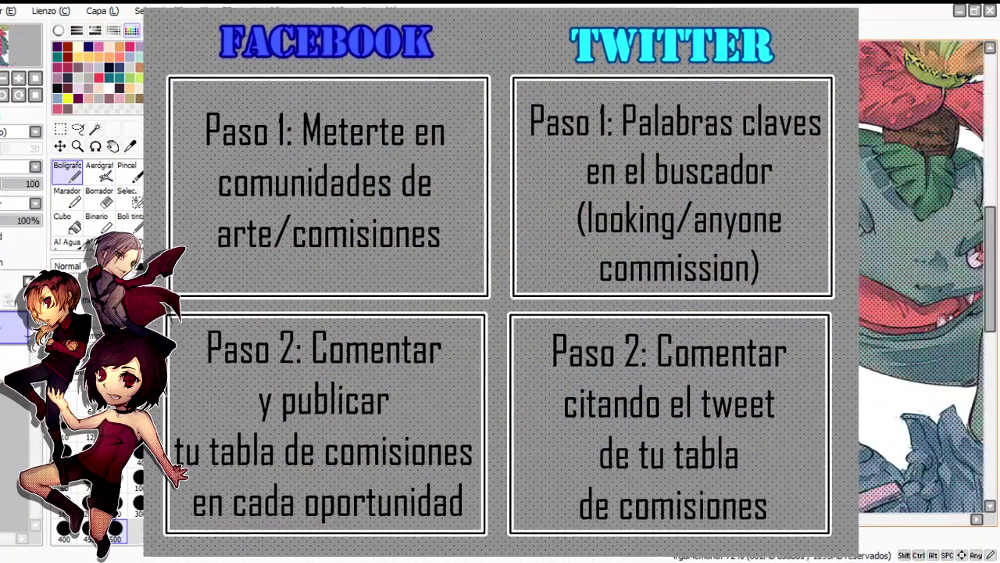
click(11, 362)
drag(38, 221, 1, 221)
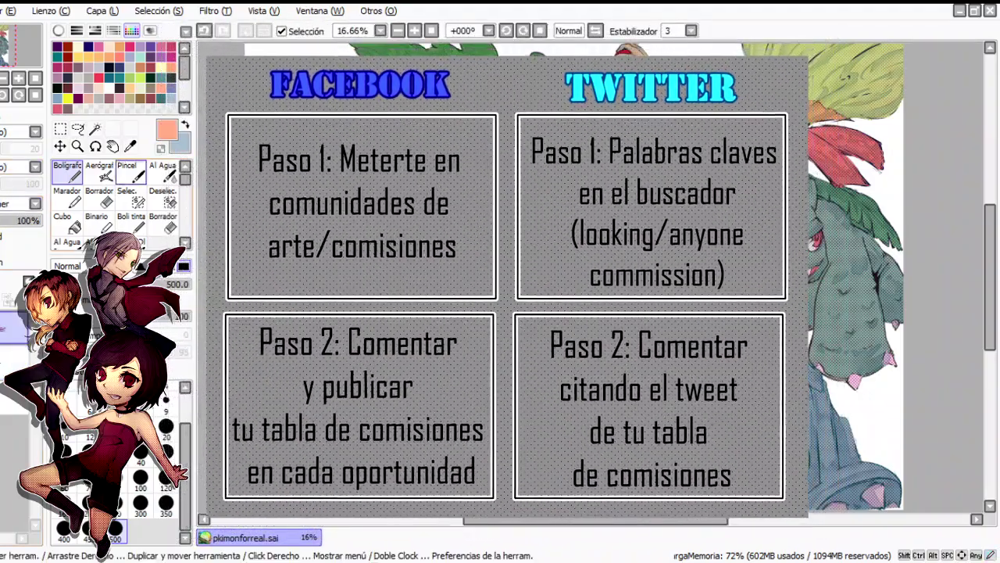
click(99, 172)
drag(839, 73, 766, 89)
key(ctrl+z)
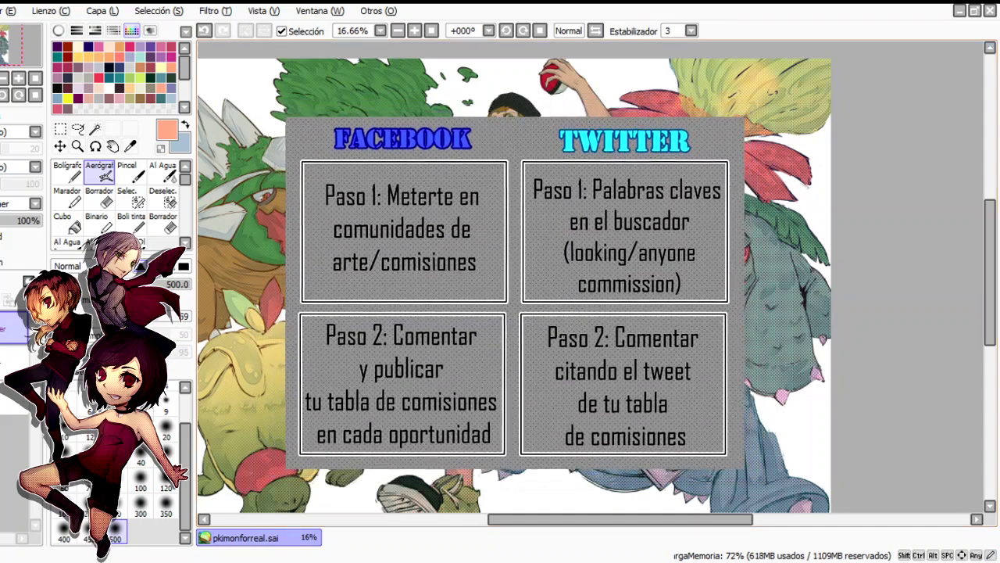
click(163, 172)
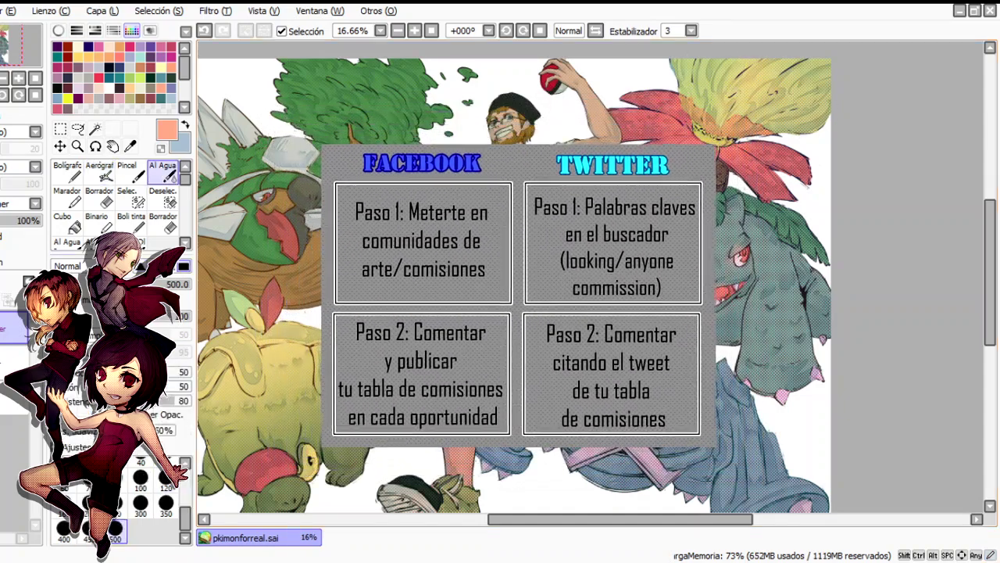
Airbrush a salmon glow over Venusaur's face and shoulder, blending it with watercolor
click(99, 170)
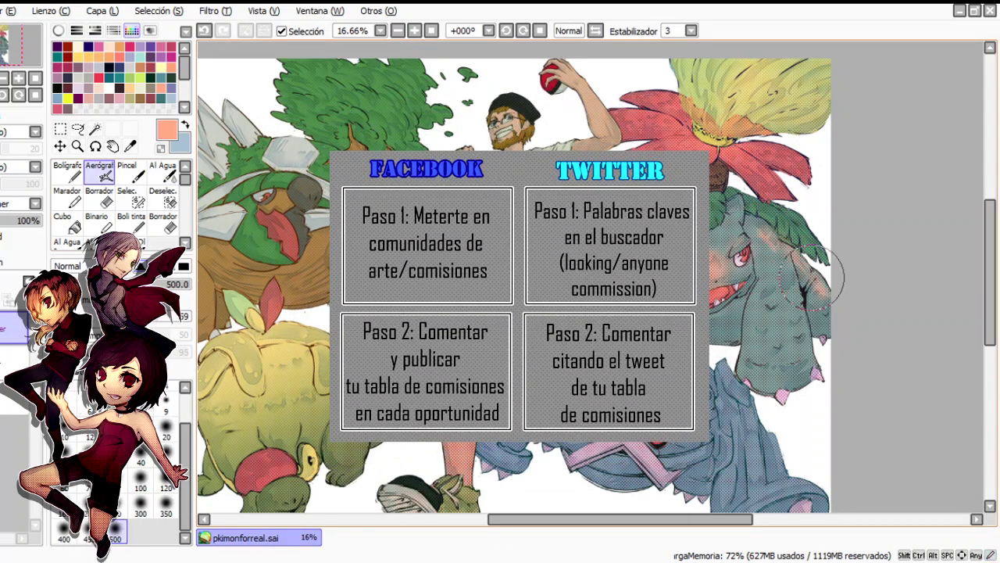
click(163, 172)
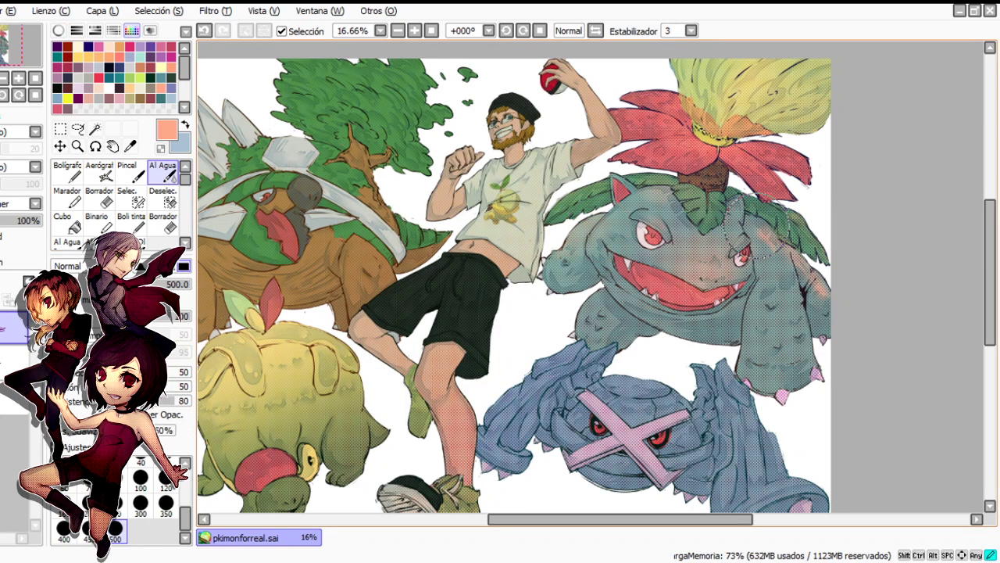
drag(669, 258, 697, 275)
Add salmon airbrush glows to Venusaur's front legs and soften them with watercolor
click(99, 172)
drag(780, 313, 783, 350)
drag(600, 314, 599, 326)
click(163, 172)
drag(569, 261, 556, 275)
drag(600, 311, 600, 327)
mouse_move(781, 314)
mouse_down()
mouse_move(784, 347)
mouse_move(783, 322)
mouse_up()
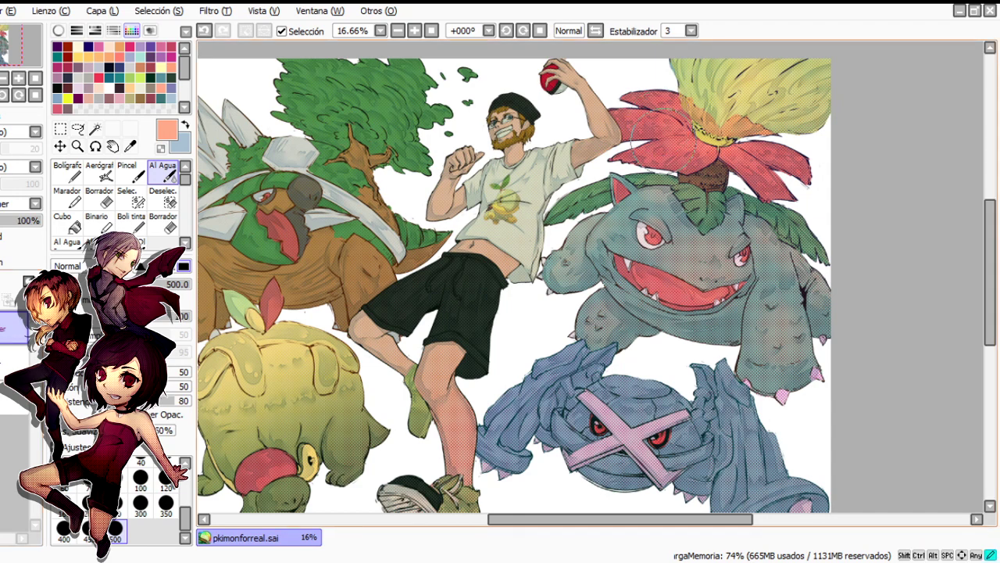
Airbrush salmon glows on the trainer's face, raised hand, shirt and shorts, blending them with watercolor
click(99, 172)
drag(506, 128, 504, 144)
drag(501, 197, 499, 211)
click(558, 74)
mouse_move(459, 275)
mouse_down()
mouse_move(419, 288)
mouse_move(458, 298)
mouse_up()
click(162, 172)
drag(495, 186, 492, 198)
drag(516, 104, 502, 107)
Airbrush a salmon glow along the trainer's legs and soften it with watercolor
click(99, 172)
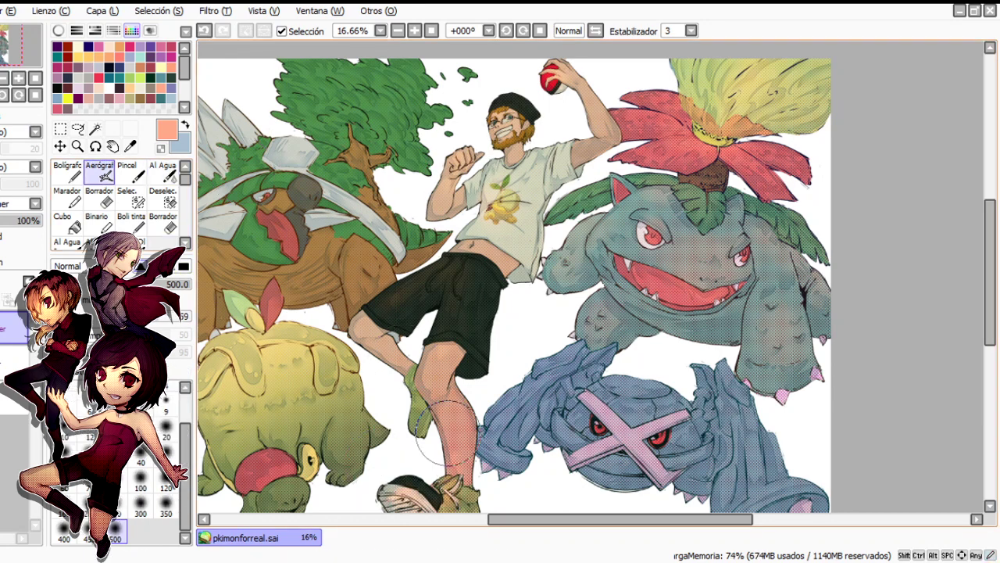
drag(446, 432, 433, 375)
mouse_move(423, 334)
mouse_down()
mouse_move(399, 371)
mouse_move(421, 324)
mouse_move(402, 347)
mouse_up()
click(162, 172)
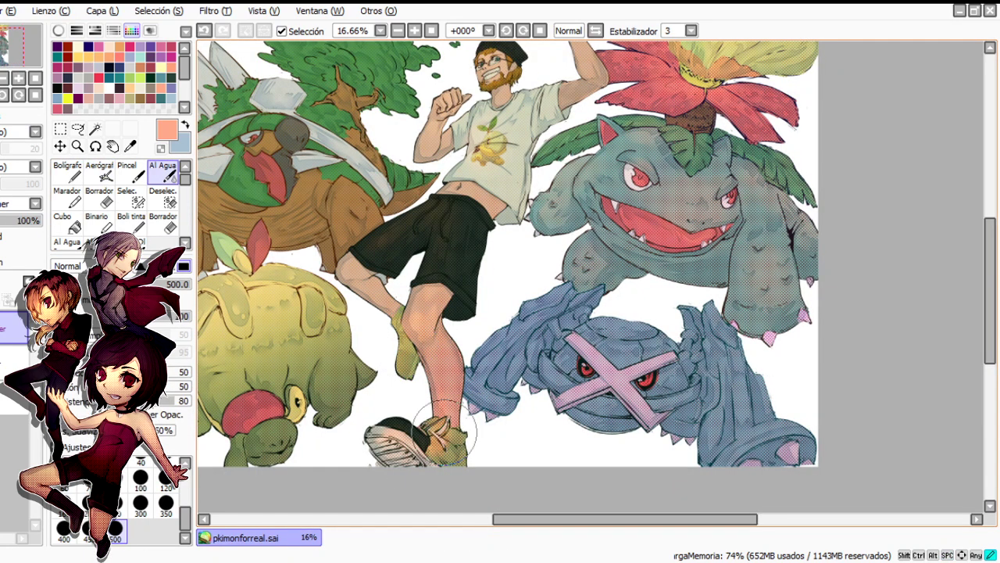
Airbrush salmon glows over Metagross's body, arms and claws, alternating with watercolor to blend them
key(v)
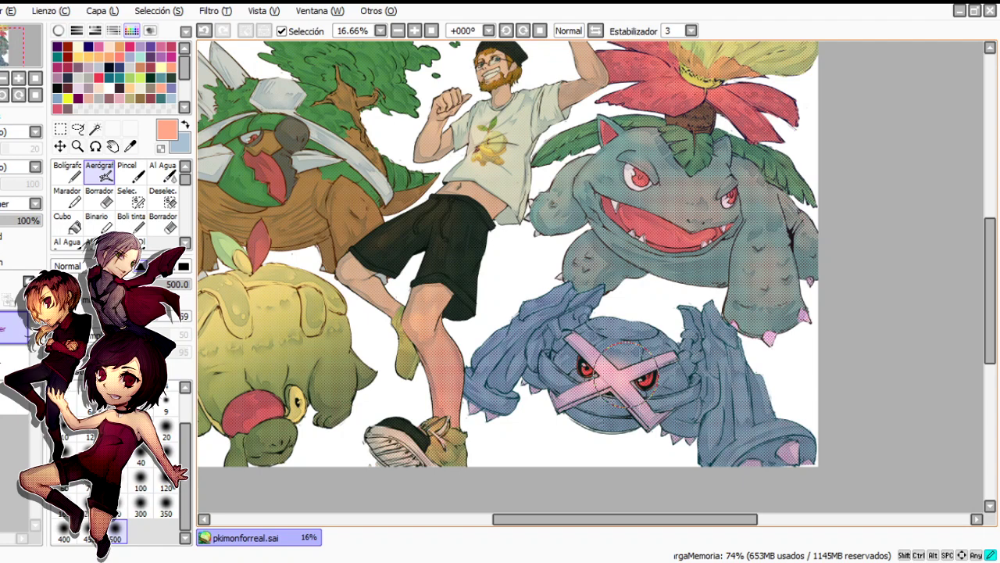
key(c)
key(v)
drag(708, 352, 718, 378)
drag(475, 397, 490, 405)
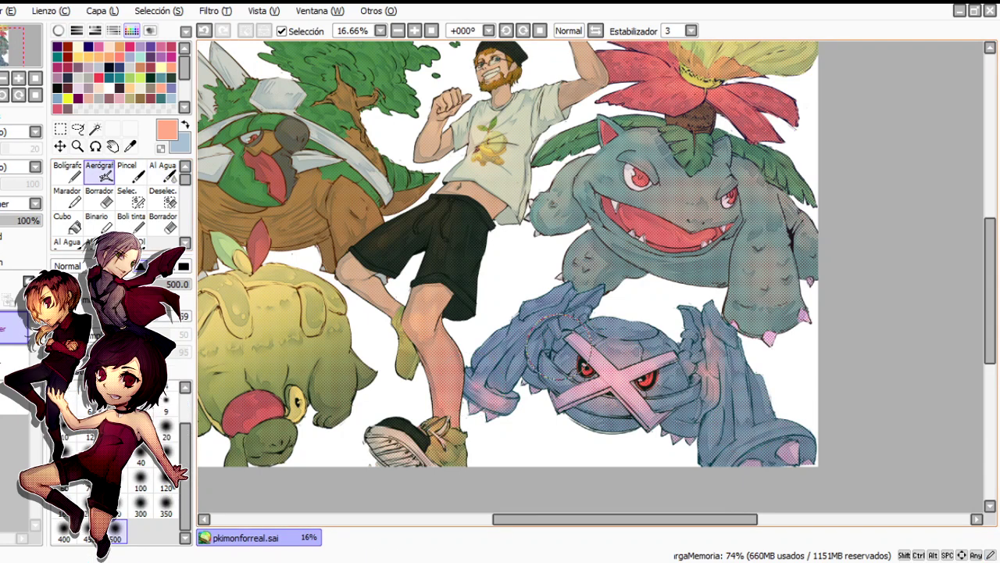
click(163, 170)
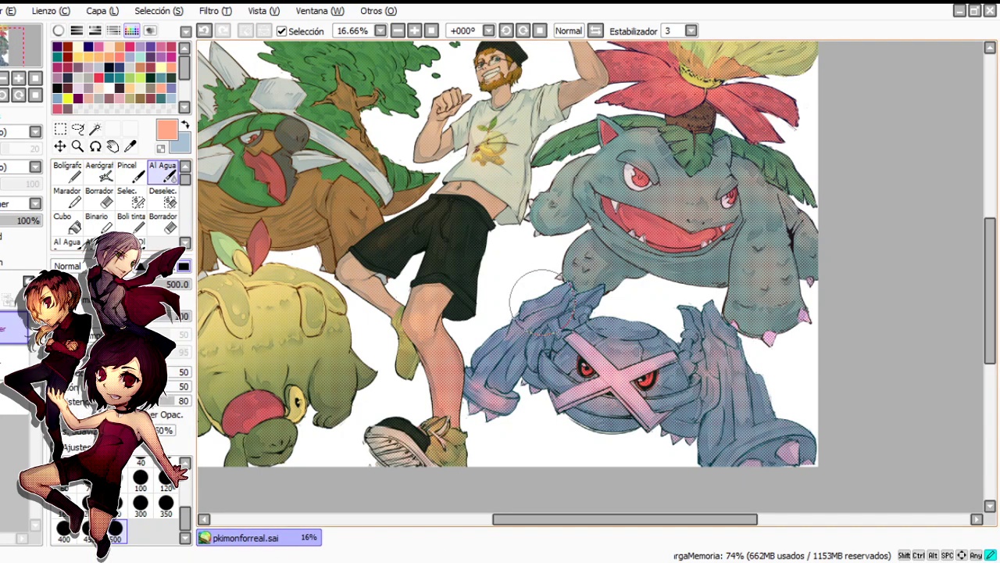
key(v)
key(c)
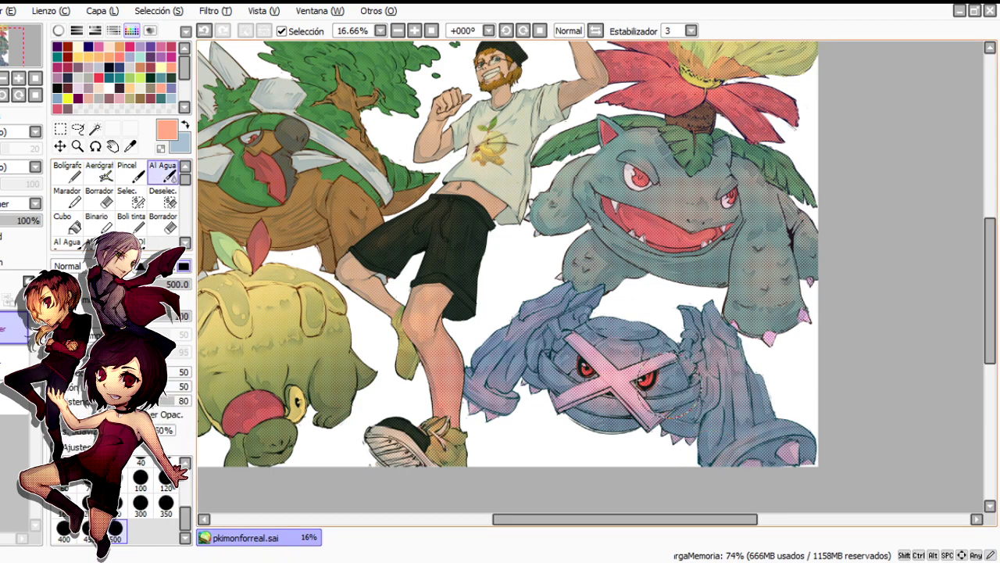
Airbrush salmon glows on Appletun's back and head, blending them with watercolor
drag(227, 253, 272, 252)
key(v)
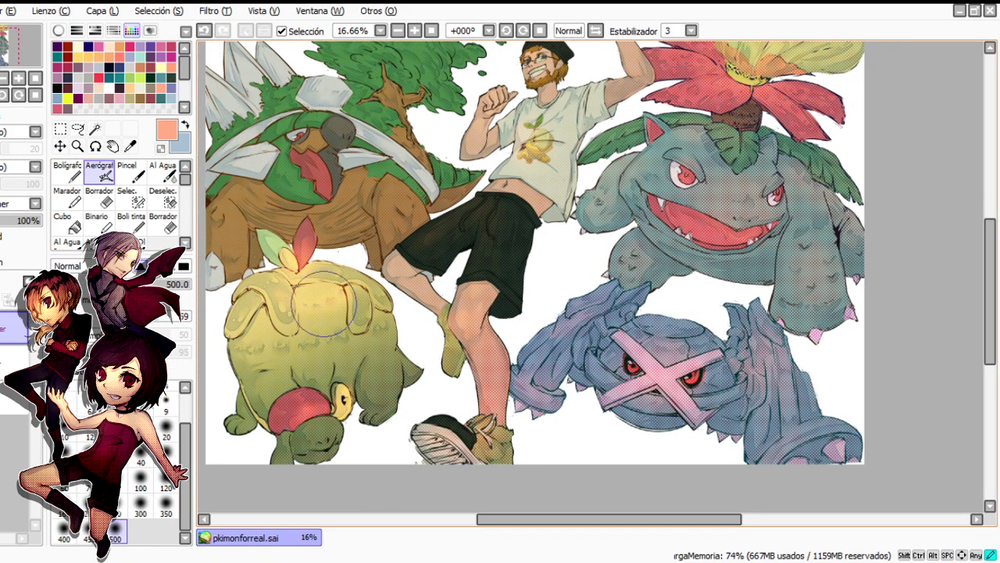
key(c)
mouse_move(285, 343)
mouse_down()
mouse_move(320, 389)
mouse_move(314, 368)
mouse_up()
key(v)
mouse_move(301, 428)
mouse_down()
mouse_move(269, 294)
mouse_move(333, 412)
mouse_up()
key(c)
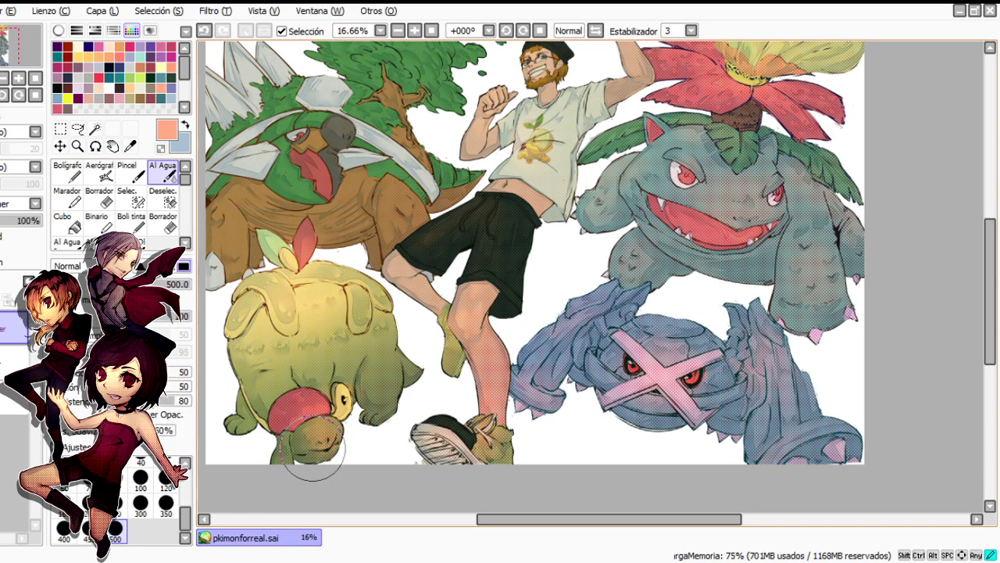
Airbrush salmon glows on Torterra's head, body and tree trunk, smoothing them with watercolor
key(v)
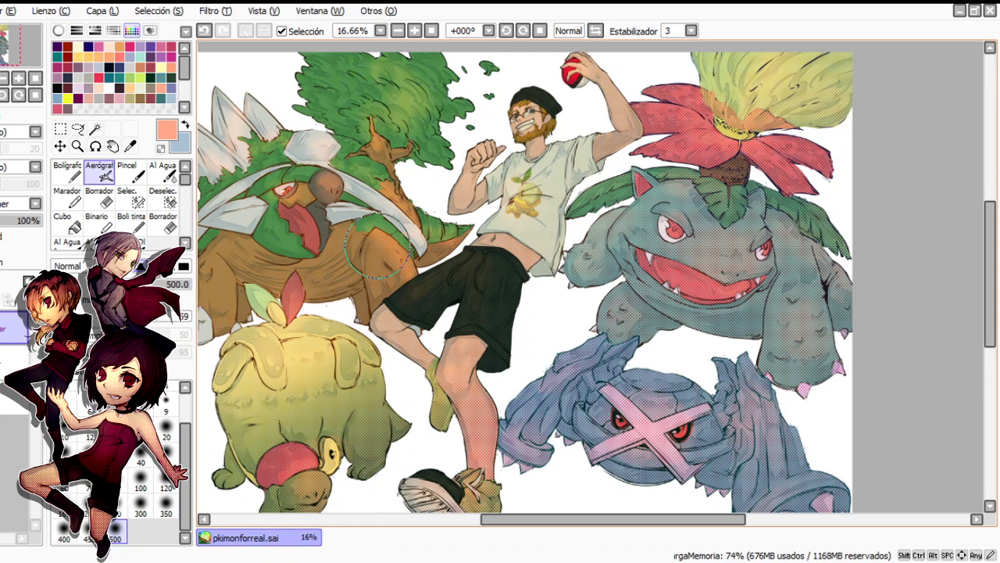
mouse_move(235, 264)
mouse_down()
mouse_move(236, 286)
mouse_move(273, 290)
mouse_up()
key(c)
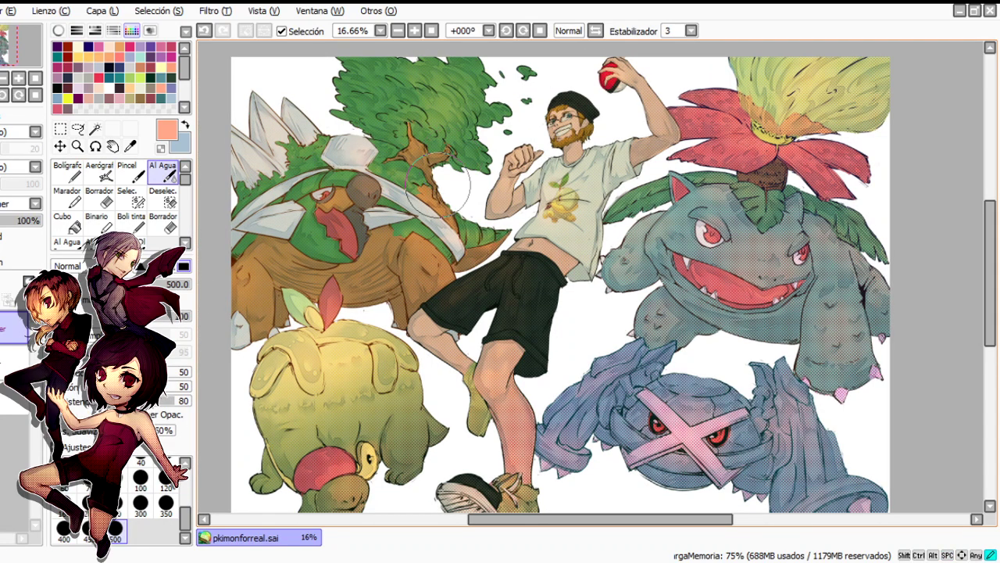
click(102, 172)
key(c)
mouse_move(373, 286)
mouse_down()
mouse_move(385, 283)
mouse_move(367, 286)
mouse_up()
click(101, 172)
click(162, 172)
mouse_move(579, 103)
mouse_down()
mouse_move(600, 104)
mouse_move(559, 180)
mouse_up()
Adjust the selected layer's opacity to 45% and undo the last layer change
scroll(577, 124, up, 2)
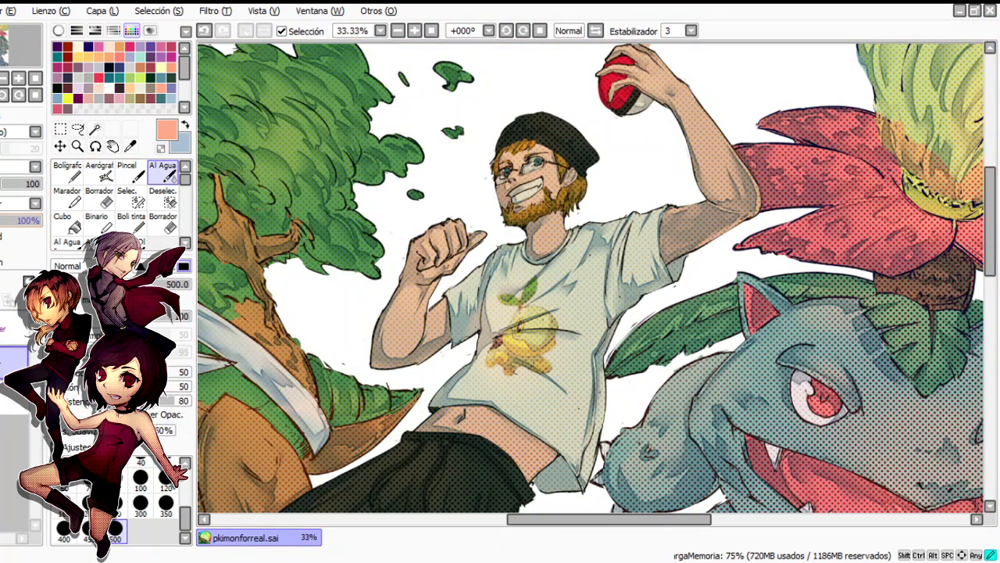
scroll(559, 178, down, 4)
scroll(445, 220, up, 2)
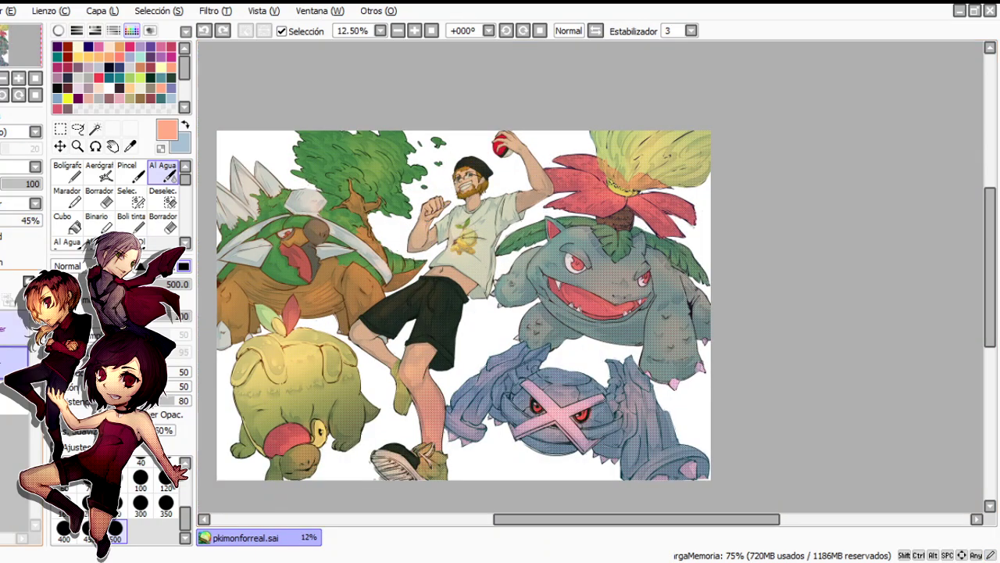
drag(561, 402, 549, 411)
click(11, 329)
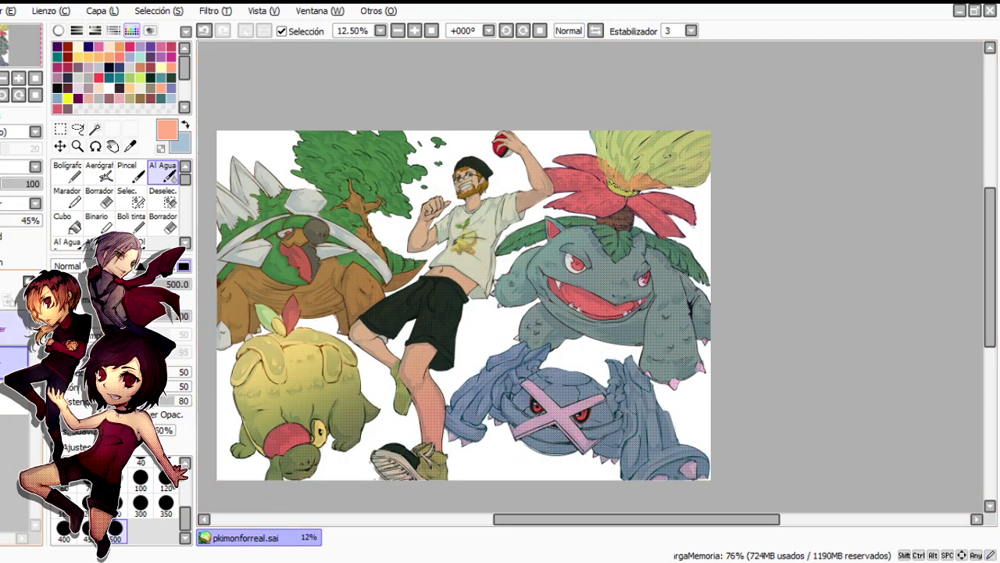
key(ctrl+z)
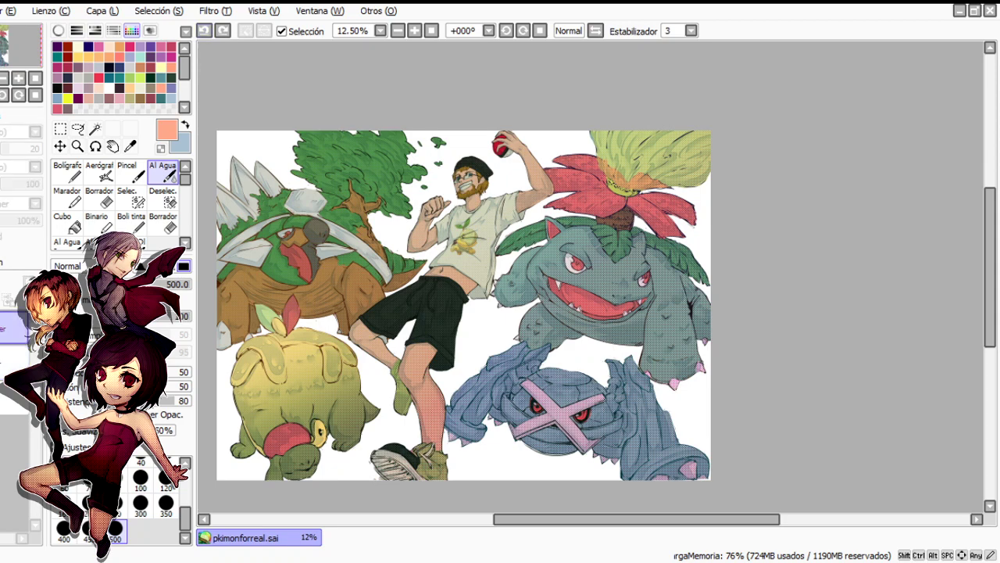